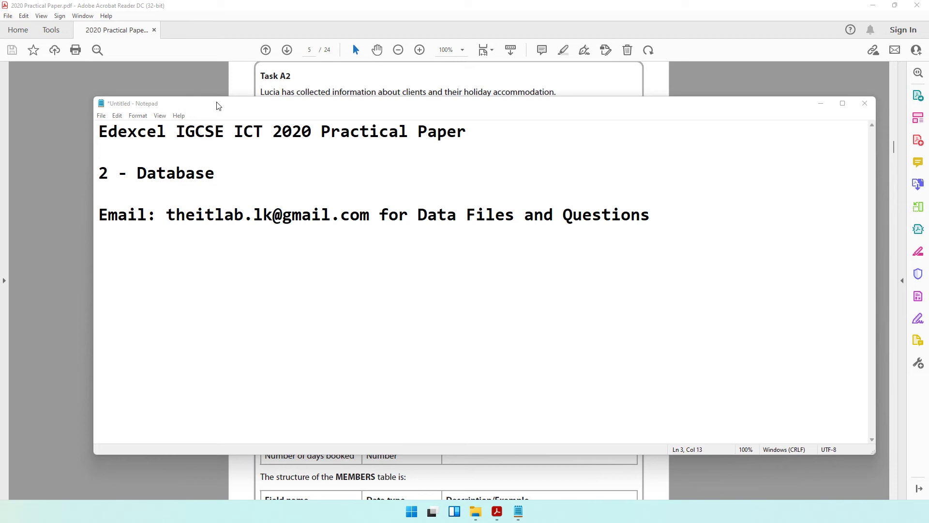
Review the Notepad notes on the Edexcel IGCSE ICT 2020 practical paper and its Database section.
key(Home)
key(shift+Right)
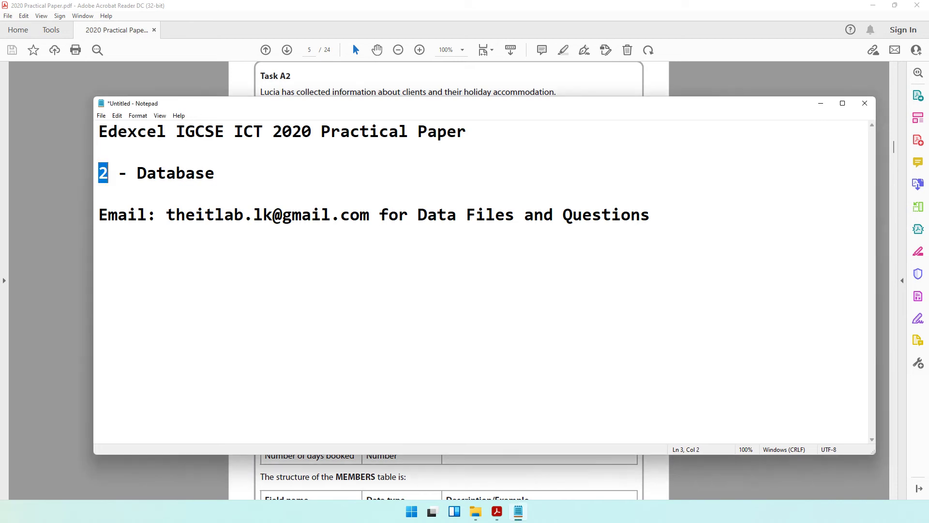
key(Up)
key(Up)
key(ctrl+Right)
key(ctrl+Right)
key(ctrl+Right)
key(shift+Right)
key(shift+Right)
key(shift+Right)
key(shift+Right)
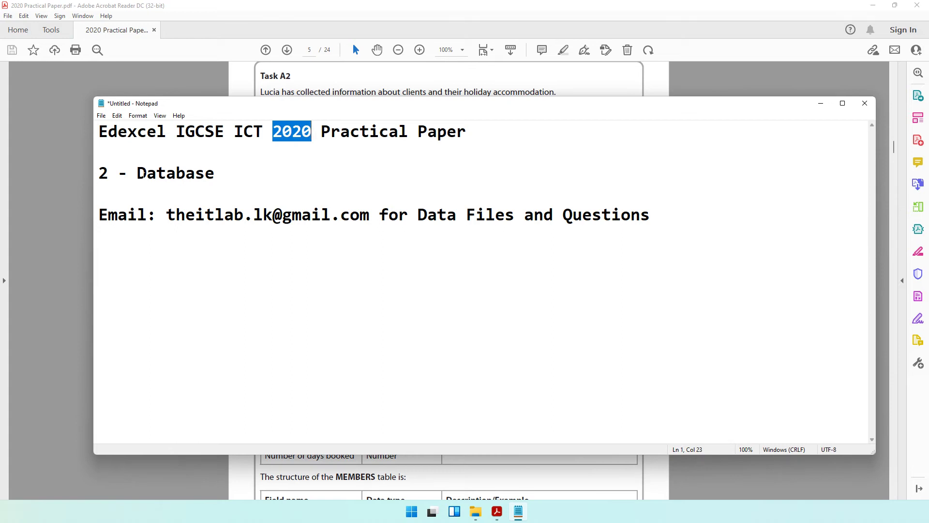
key(Down)
key(Down)
key(ctrl+Left)
key(shift+Right)
key(shift+Right)
key(shift+Right)
key(shift+Right)
key(shift+Right)
key(shift+Right)
key(shift+Right)
key(shift+Right)
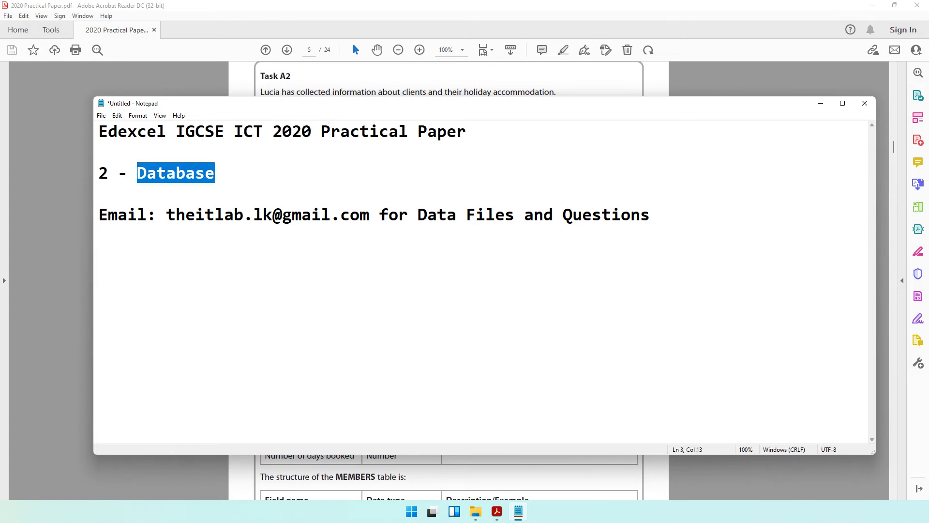
Switch to the 2020 Practical Paper in Acrobat Reader, read the Task A2 introduction and locate the CLUB DETAILS database in the 2020 folder.
click(289, 87)
drag(330, 92, 281, 80)
click(290, 93)
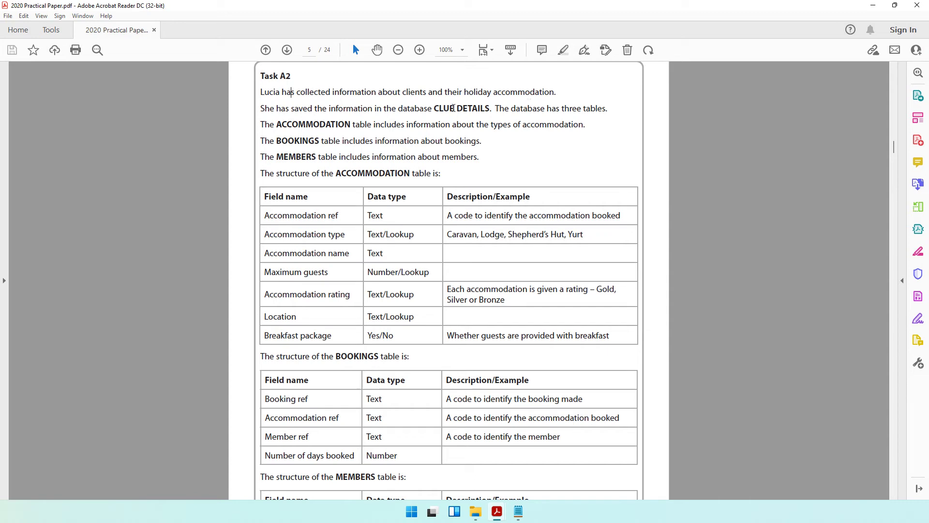
drag(325, 112, 490, 111)
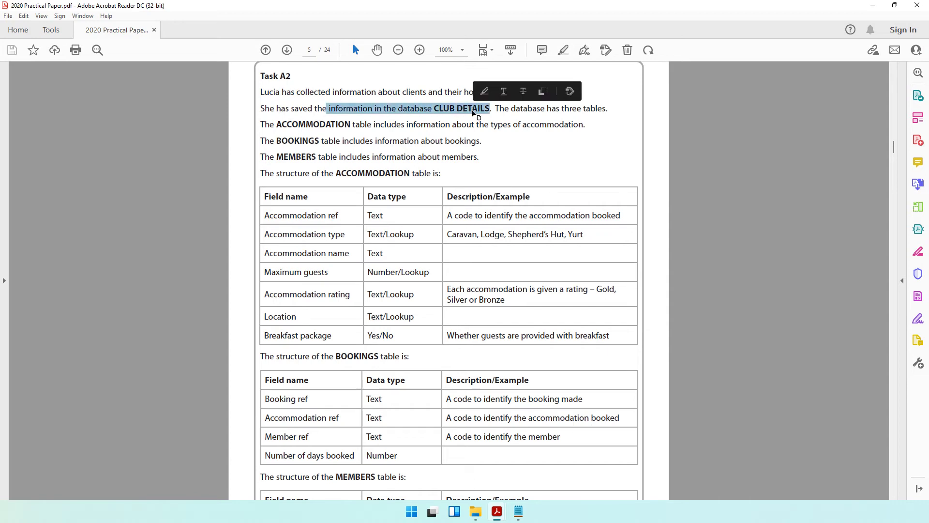
click(475, 512)
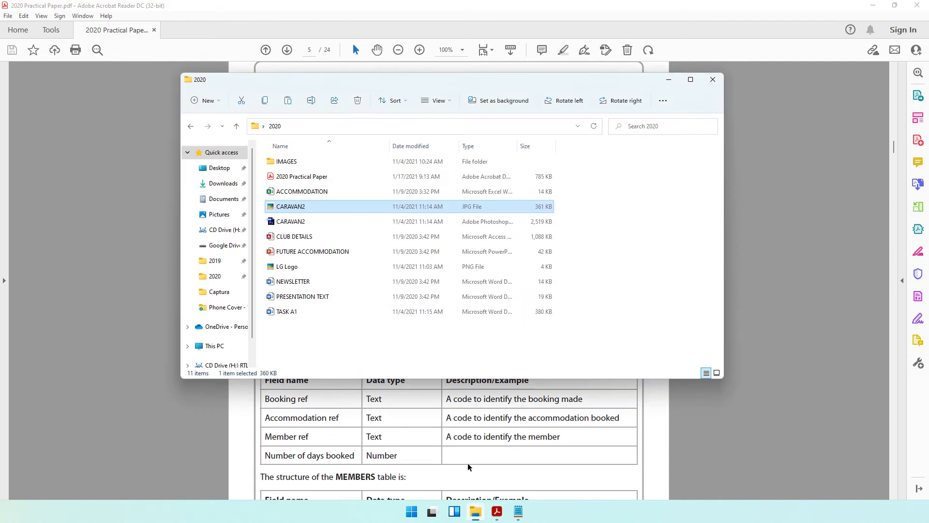
click(310, 242)
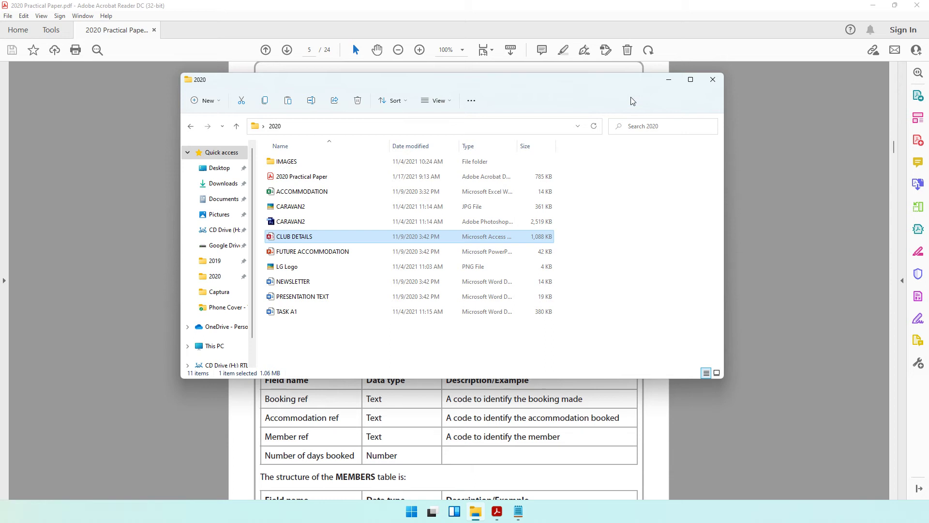
click(669, 80)
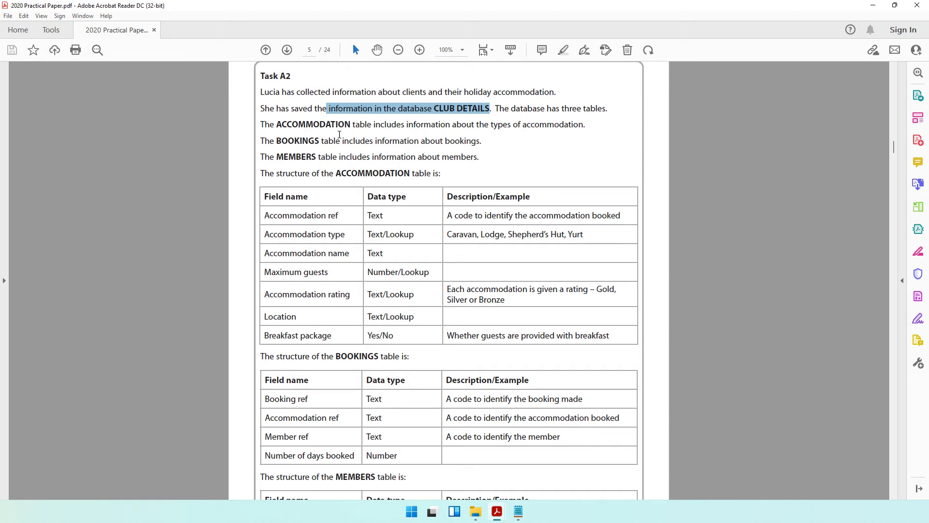
Read the descriptions and field structures of the ACCOMMODATION, BOOKINGS and MEMBERS tables in Task A2.
drag(421, 141, 485, 147)
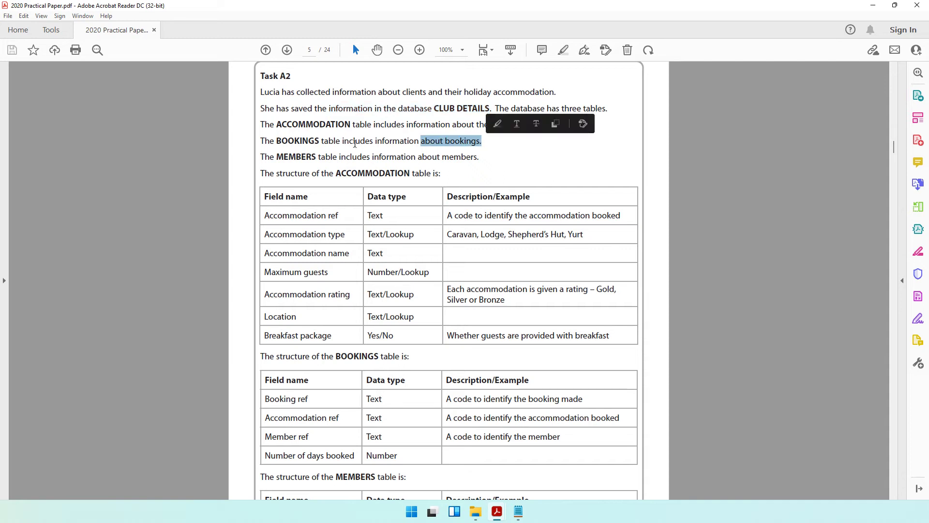
click(314, 150)
drag(372, 157, 478, 158)
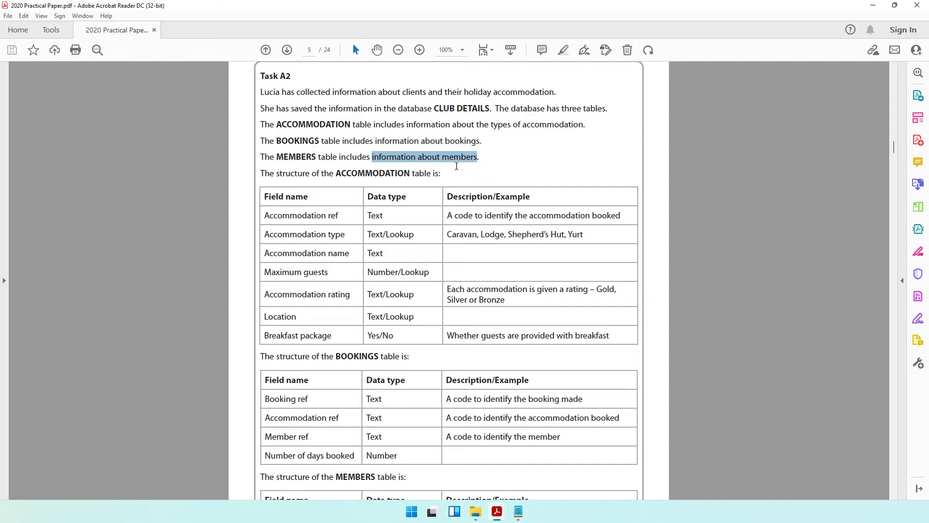
scroll(432, 220, down, 1)
scroll(432, 221, down, 3)
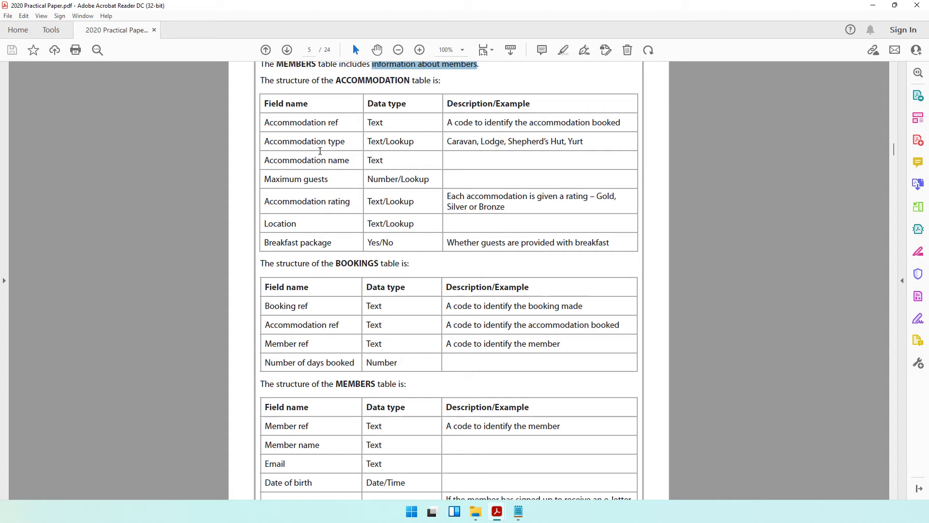
triple_click(315, 202)
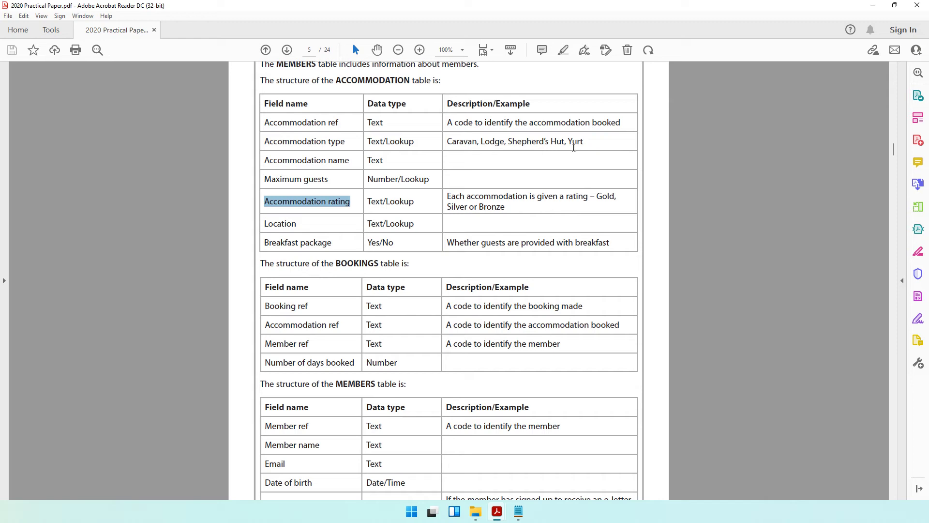
scroll(468, 232, down, 3)
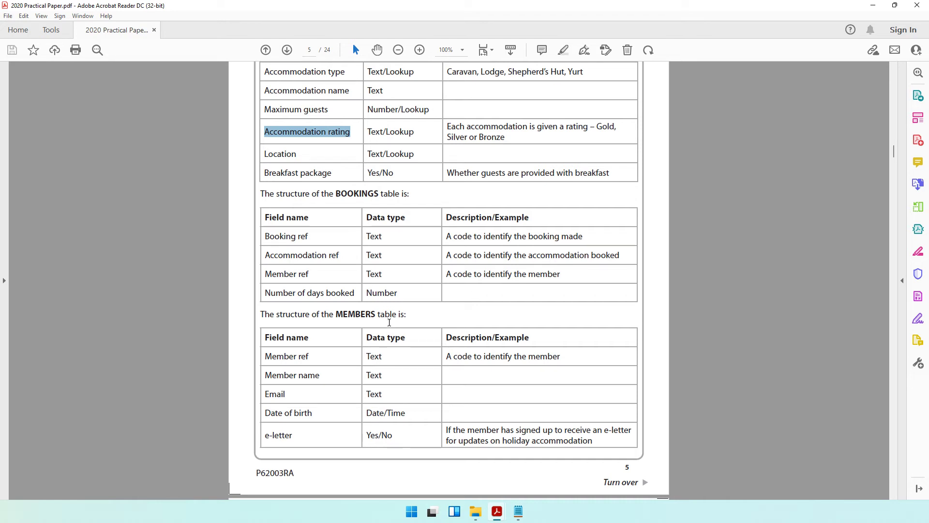
scroll(397, 316, down, 3)
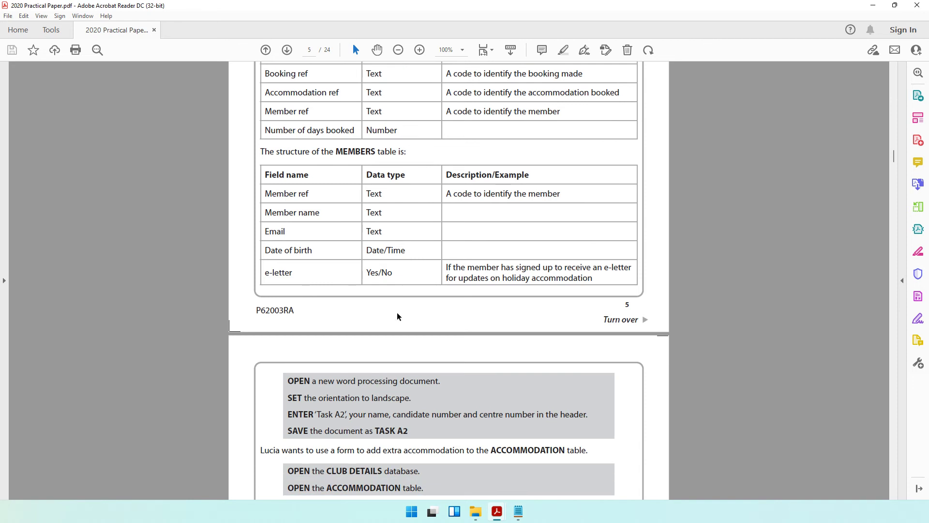
Read the Task A2 instructions on the document's orientation, header content and file name on page 6.
scroll(397, 316, down, 3)
double_click(296, 195)
mouse_move(354, 209)
mouse_down()
mouse_move(462, 264)
mouse_move(423, 245)
mouse_up()
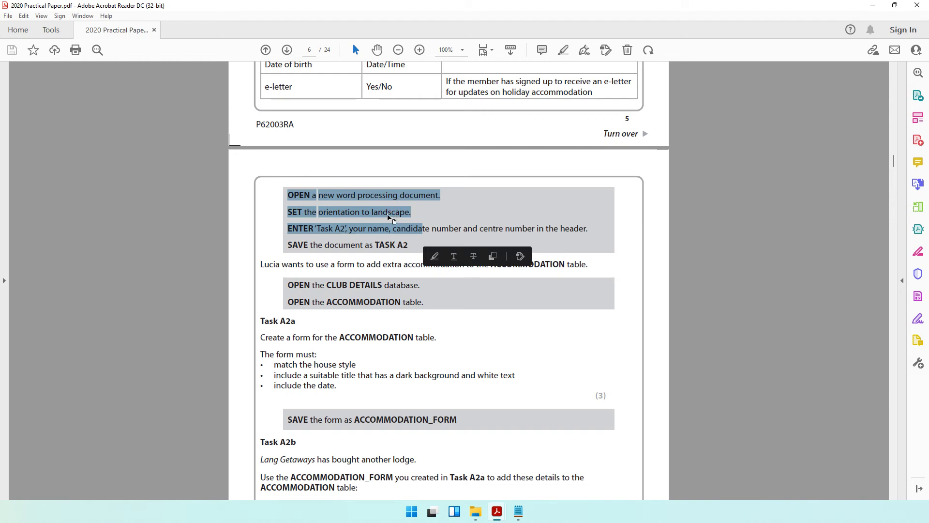
click(389, 218)
click(340, 228)
drag(377, 229, 558, 233)
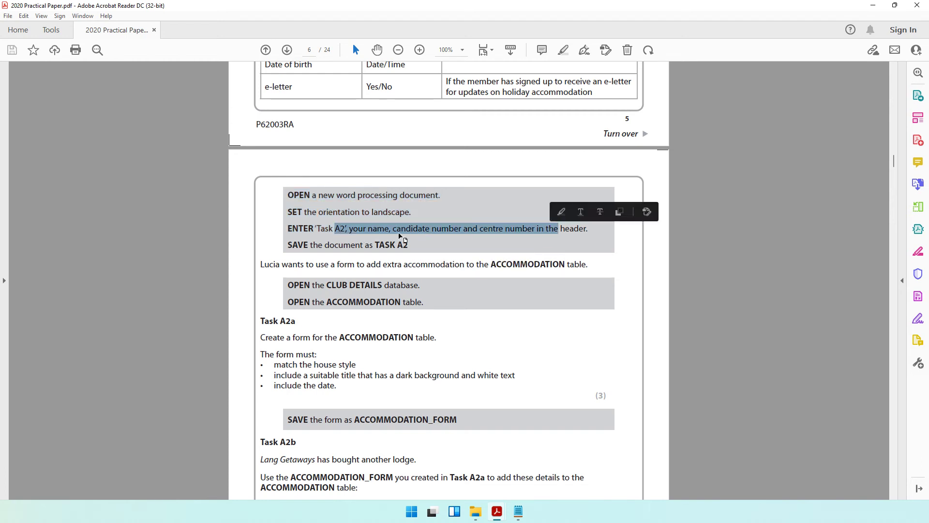
drag(376, 245, 409, 245)
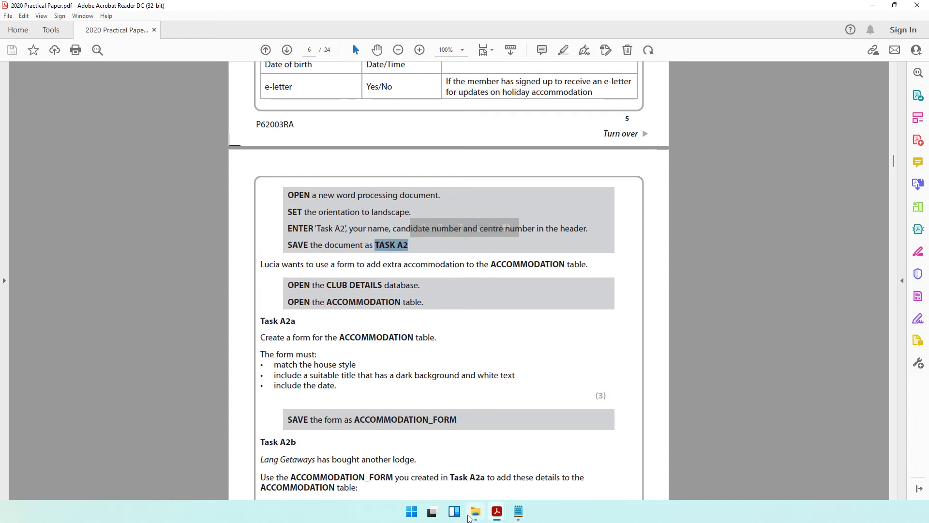
Create a new Microsoft Word document named TASK A2 in the 2020 folder and open it in Word.
click(470, 516)
right_click(344, 353)
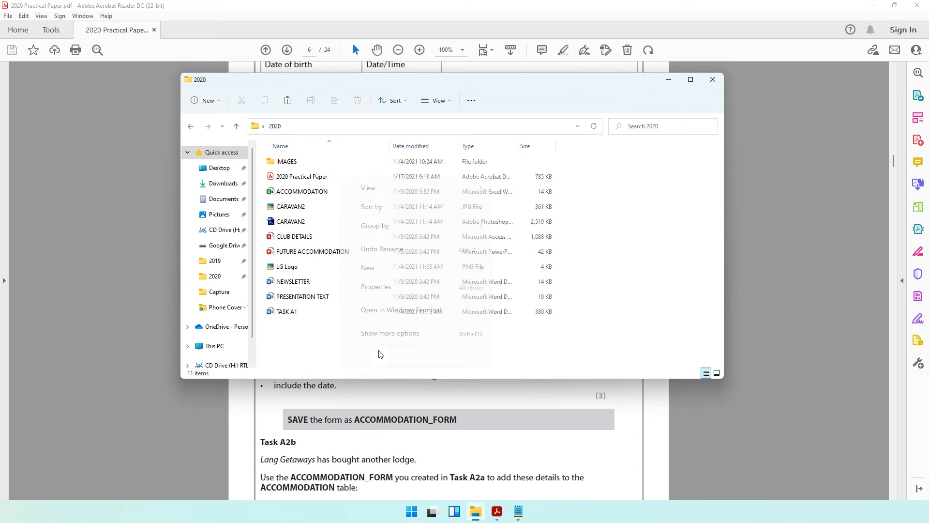
mouse_move(405, 265)
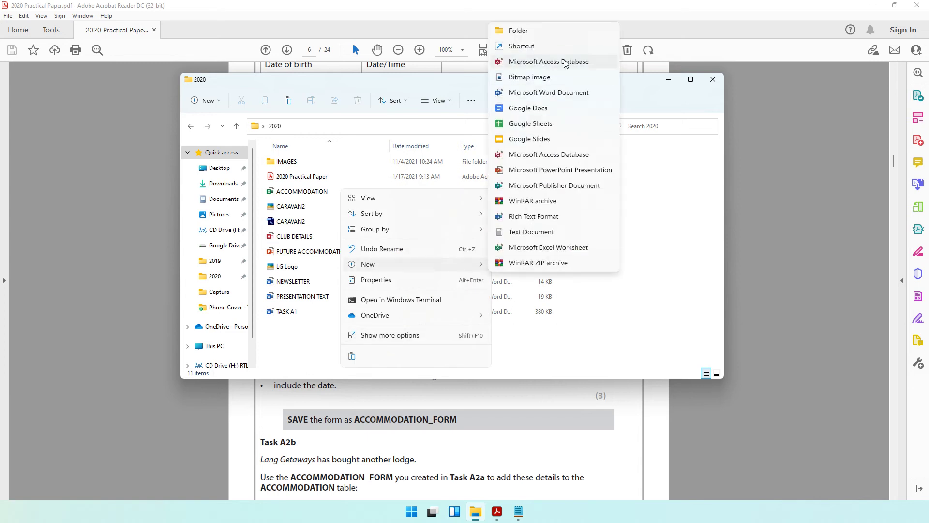
key(Escape)
key(Escape)
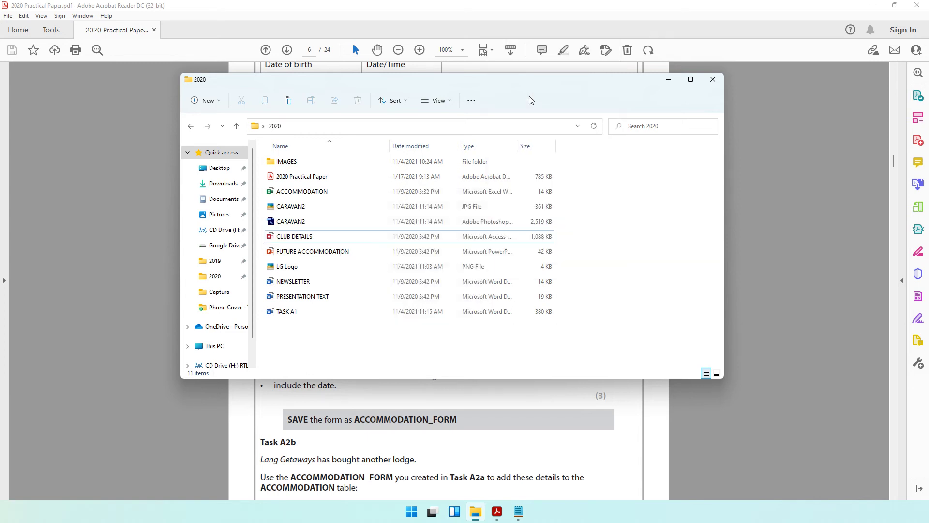
text(TASK A2)
key(Return)
key(Return)
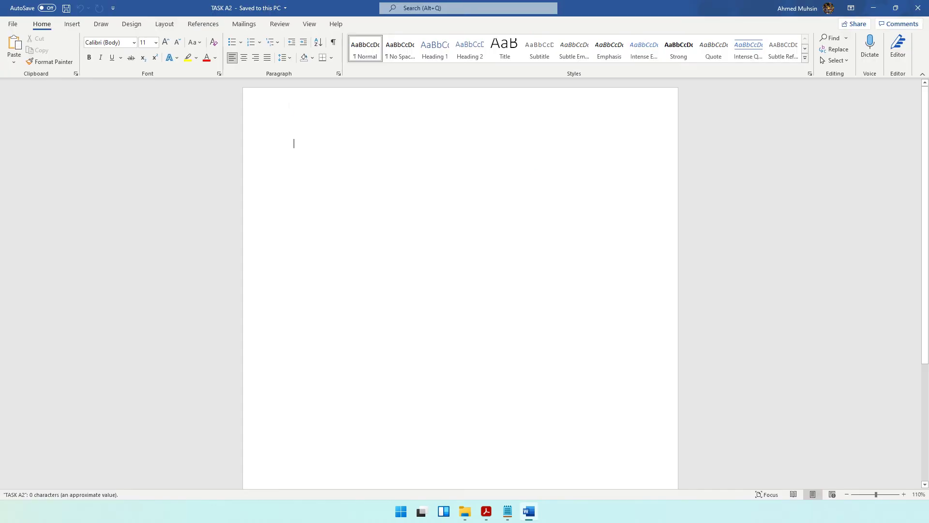
Add a header containing "Task A2", the candidate's name, the candidate number and the centre number.
key(alt+n)
key(h)
key(e)
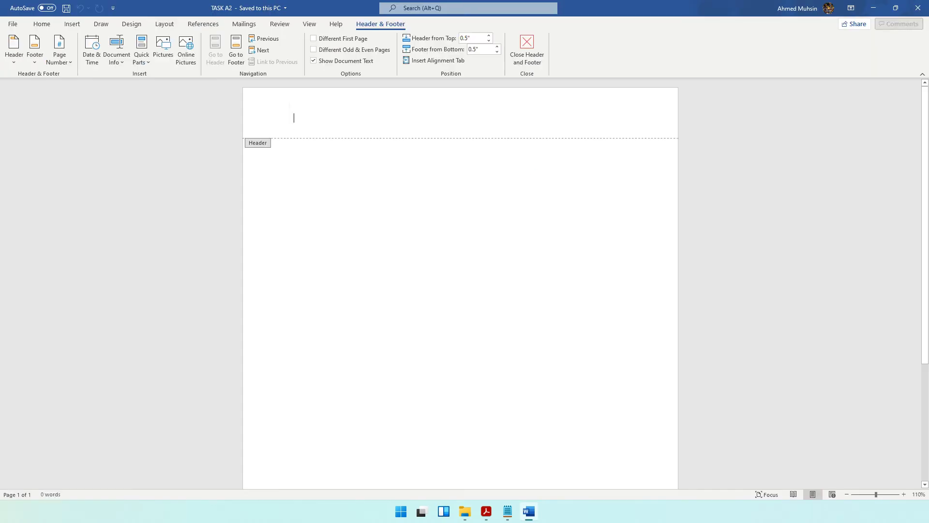
text(Task A 2)
key(BackSpace)
key(BackSpace)
key(BackSpace)
text(2 Ahme)
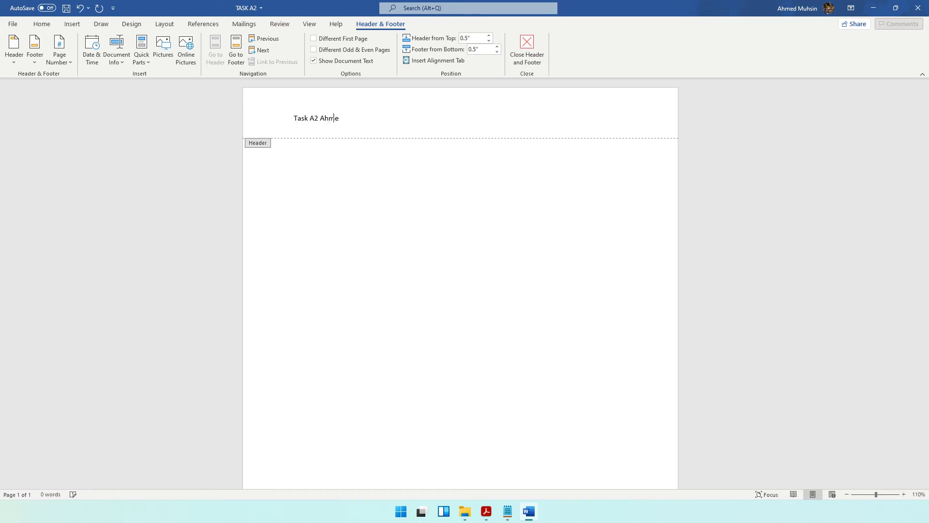
text(d 1234 1234)
click(527, 52)
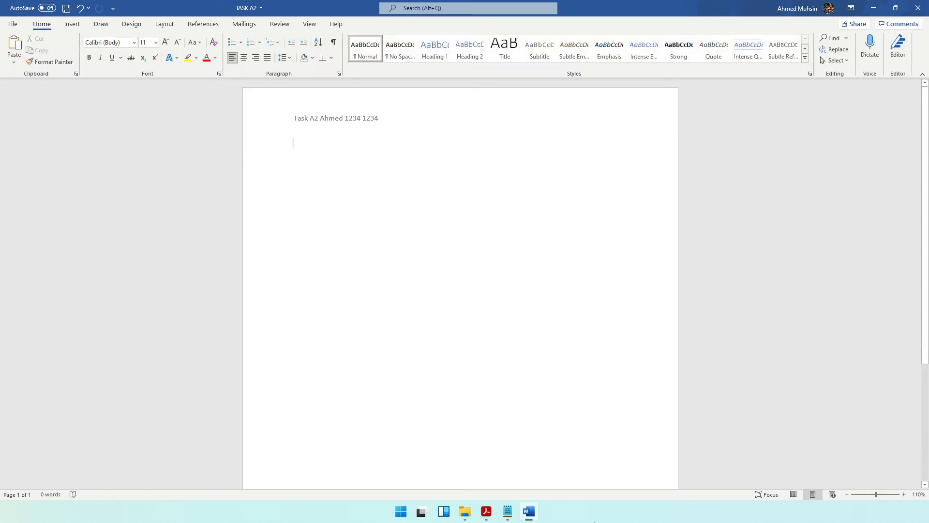
Check the orientation requirement in the practical paper and set the TASK A2 document to landscape in Word.
click(487, 512)
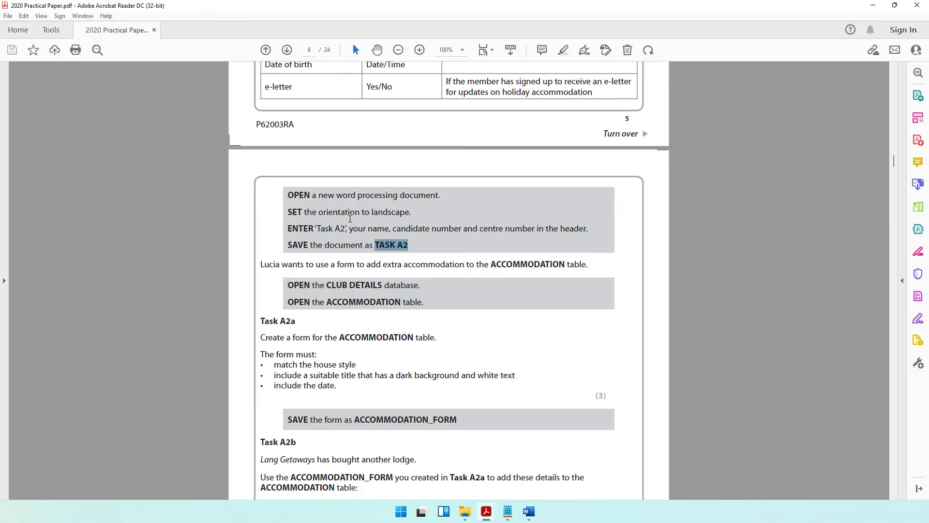
drag(319, 212, 410, 214)
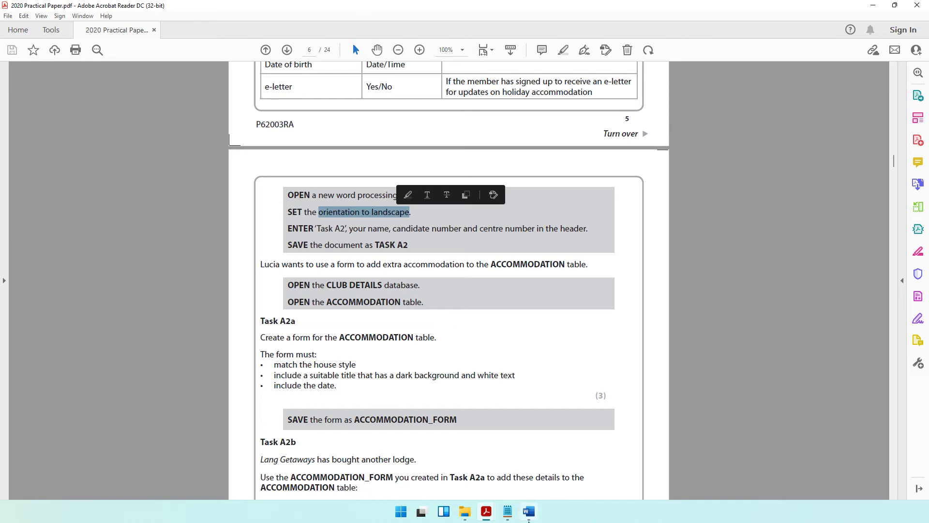
click(529, 511)
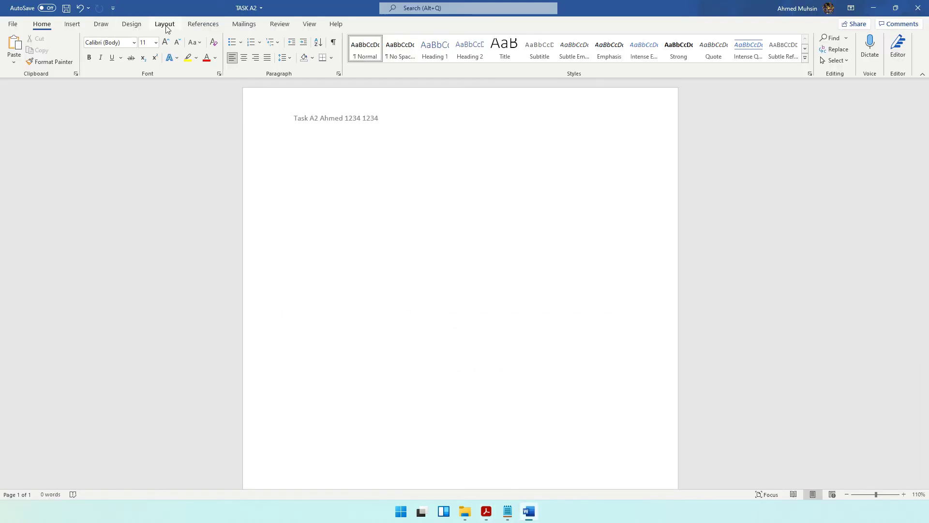
click(164, 24)
click(53, 63)
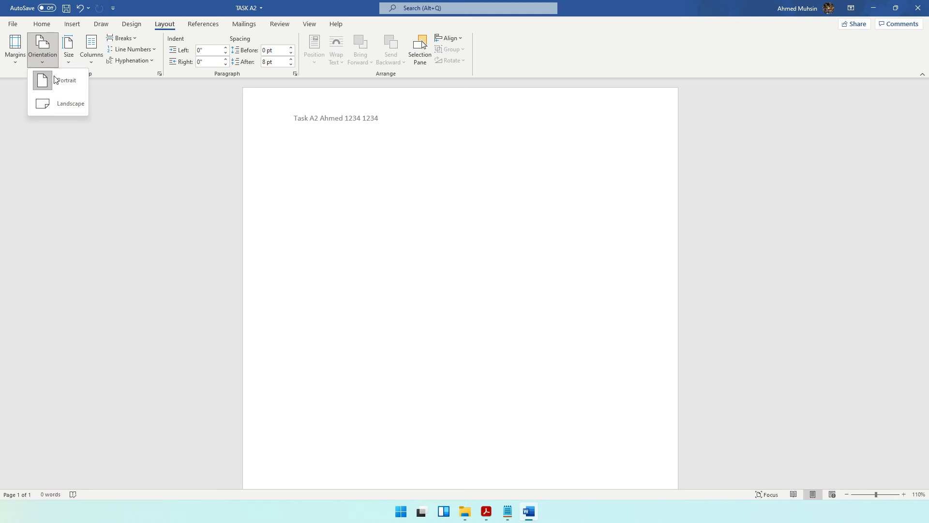
click(45, 104)
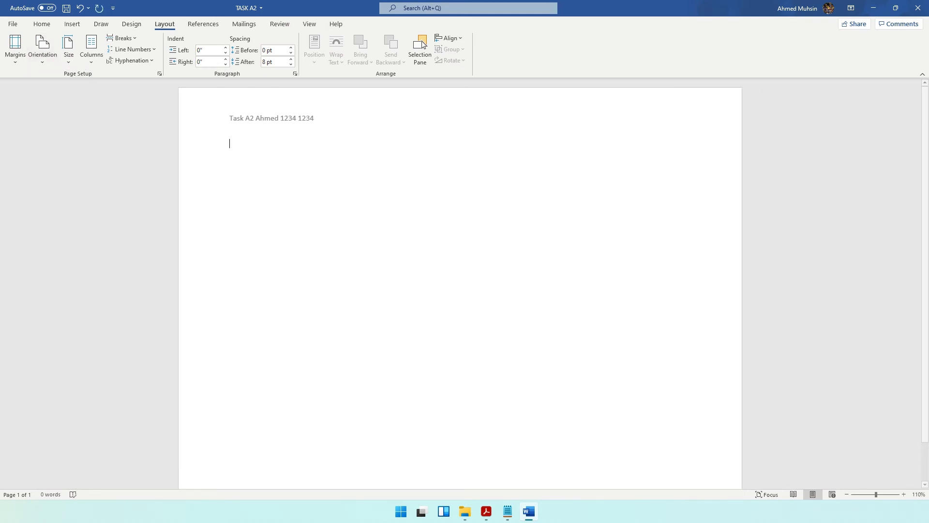
click(847, 495)
click(847, 495)
click(847, 494)
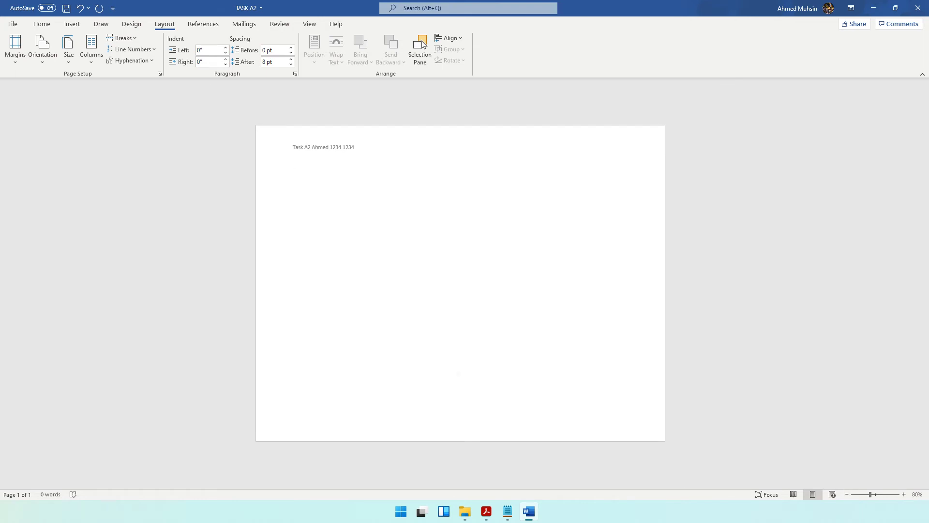
Open the CLUB DETAILS database from the 2020 folder in Access, as the practical paper instructs, and enable its content.
click(487, 511)
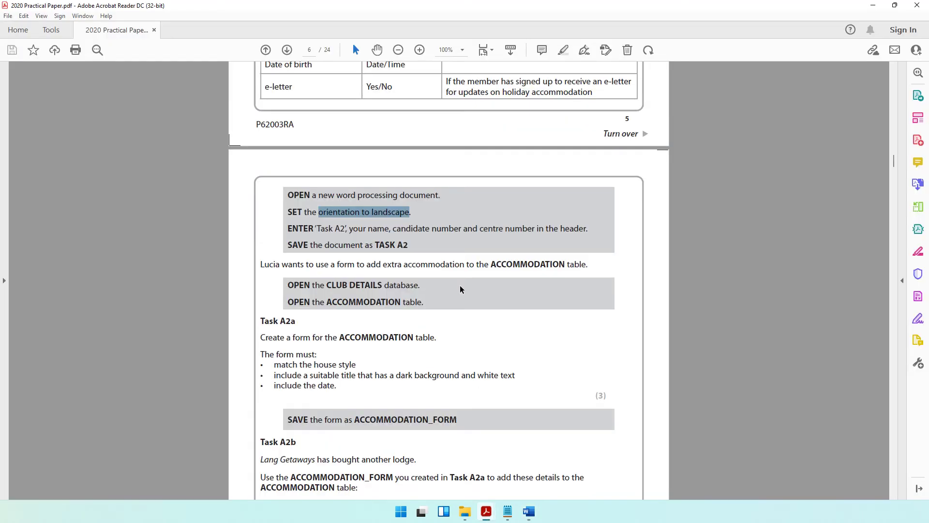
drag(295, 268, 495, 270)
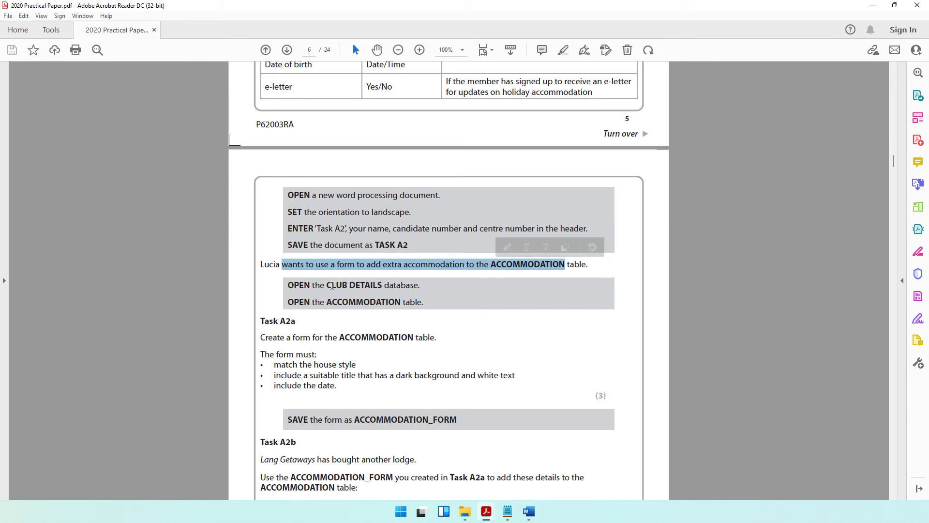
drag(327, 285, 380, 285)
drag(327, 301, 415, 308)
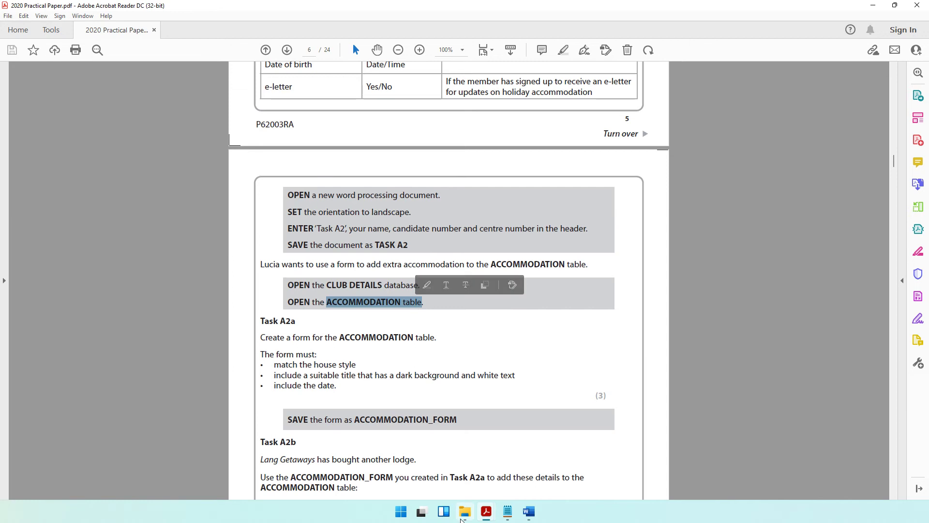
click(465, 511)
double_click(304, 241)
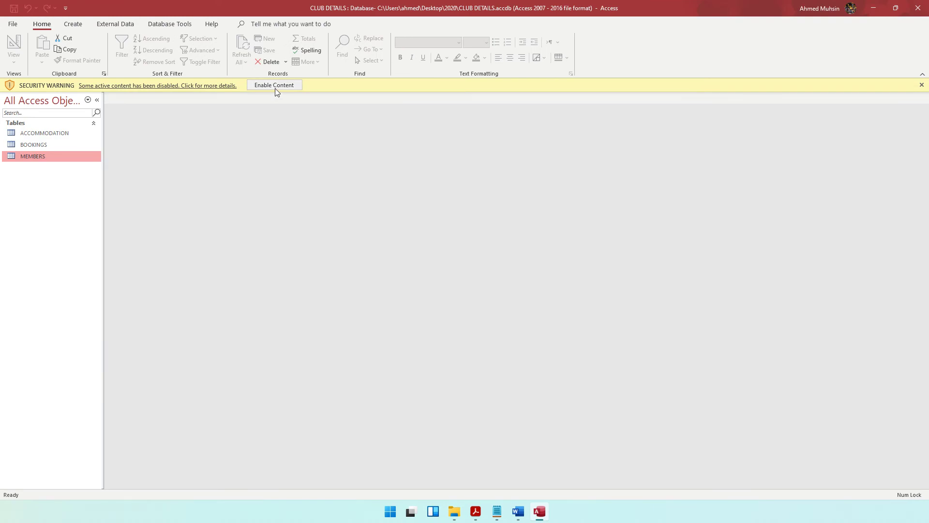
click(275, 86)
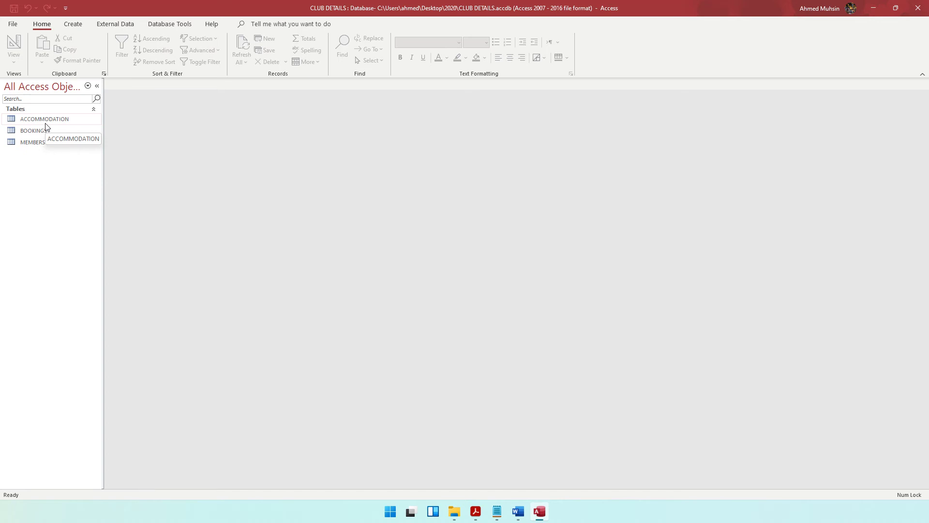
Open the ACCOMMODATION table and check the Task A2a form requirements in the practical paper.
double_click(45, 123)
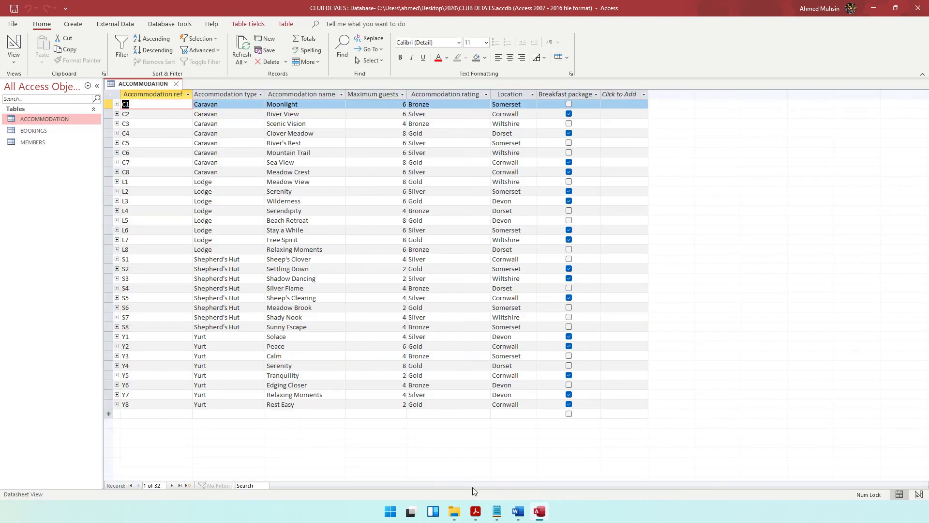
click(476, 511)
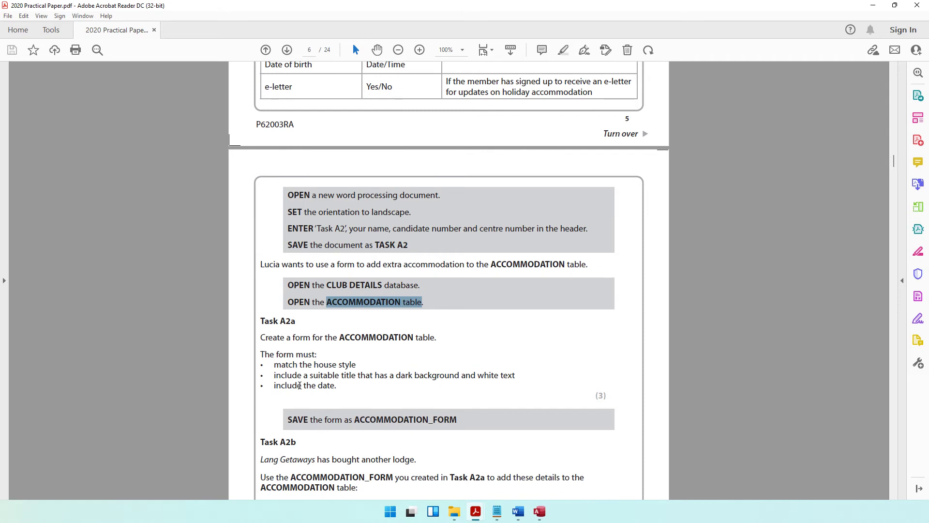
drag(300, 364, 317, 386)
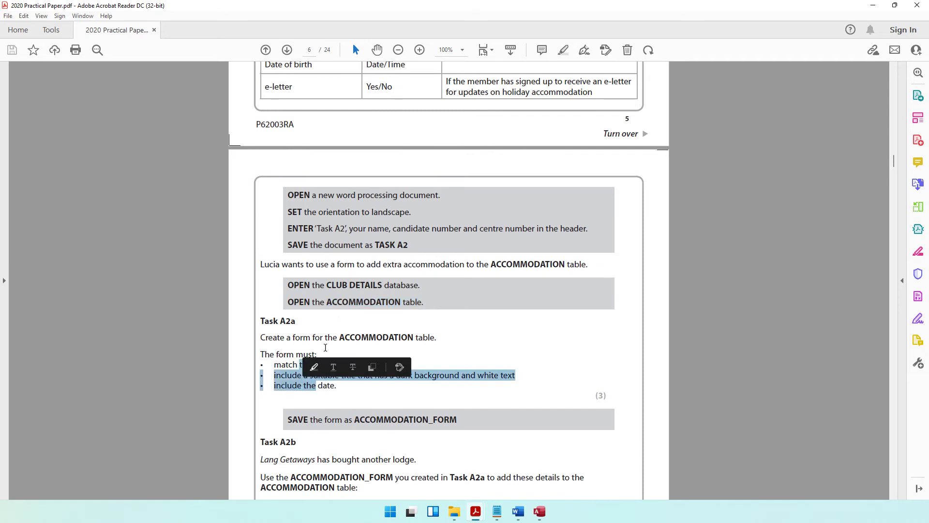
click(329, 339)
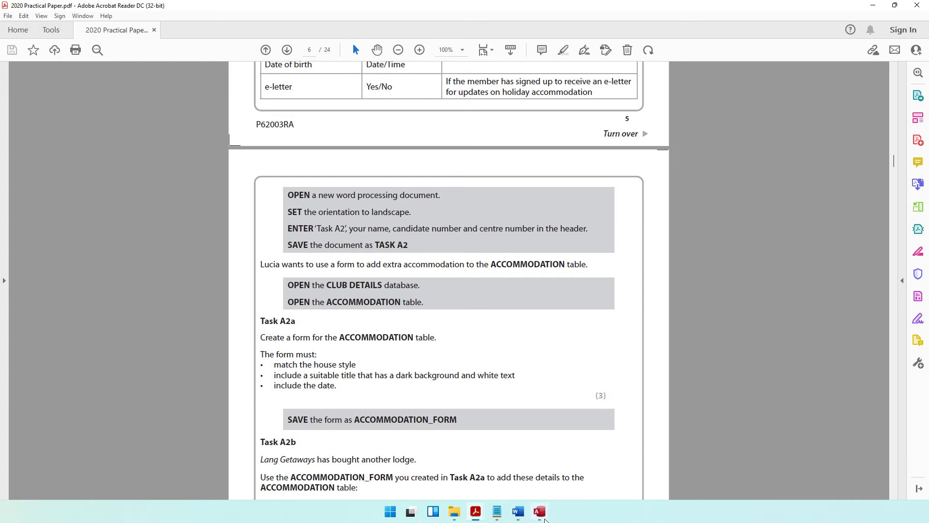
Return to Access and create a form based on the ACCOMMODATION table.
click(539, 511)
click(73, 24)
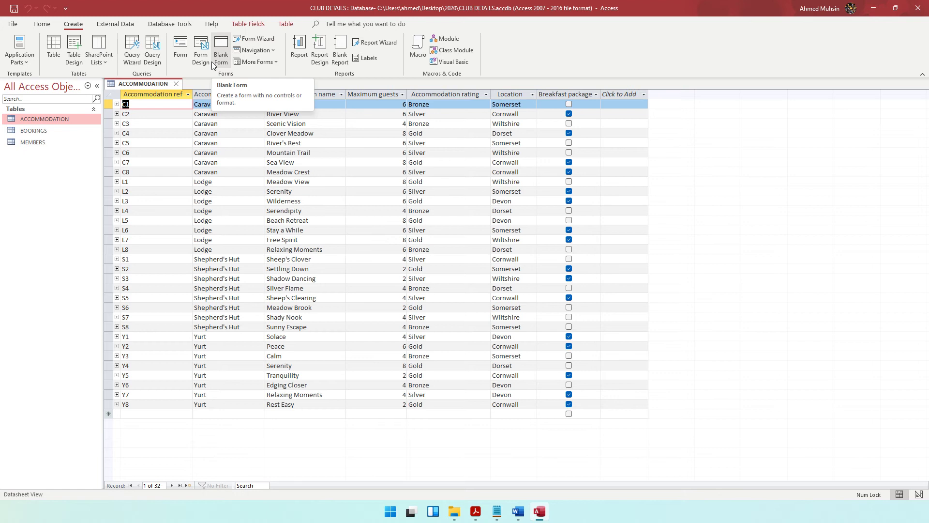
click(187, 58)
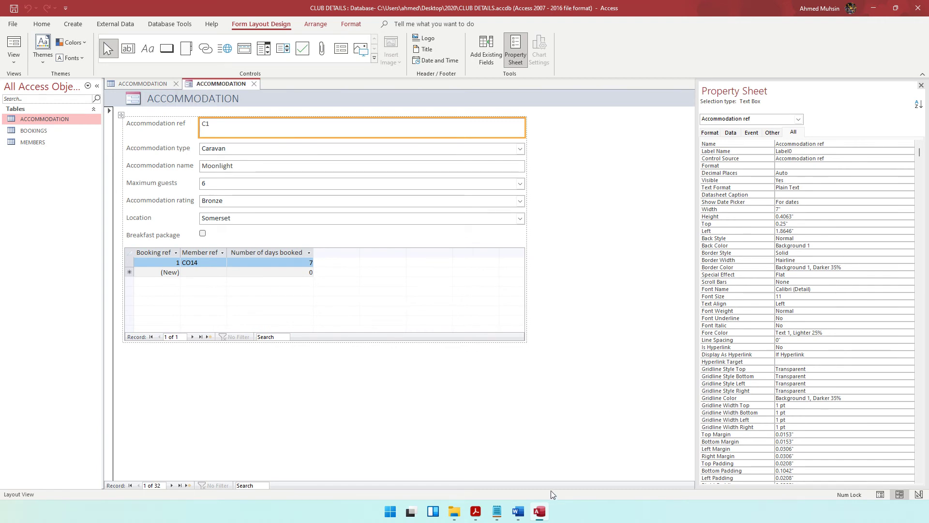
Look up the Lang Getaways house style in the practical paper, checking its font and logo position rules, and return to Access.
click(474, 512)
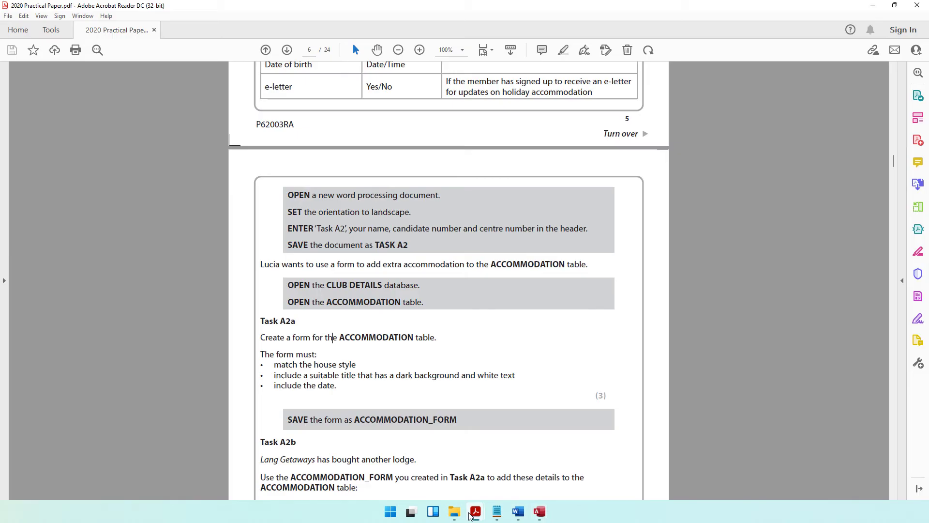
drag(312, 366, 359, 370)
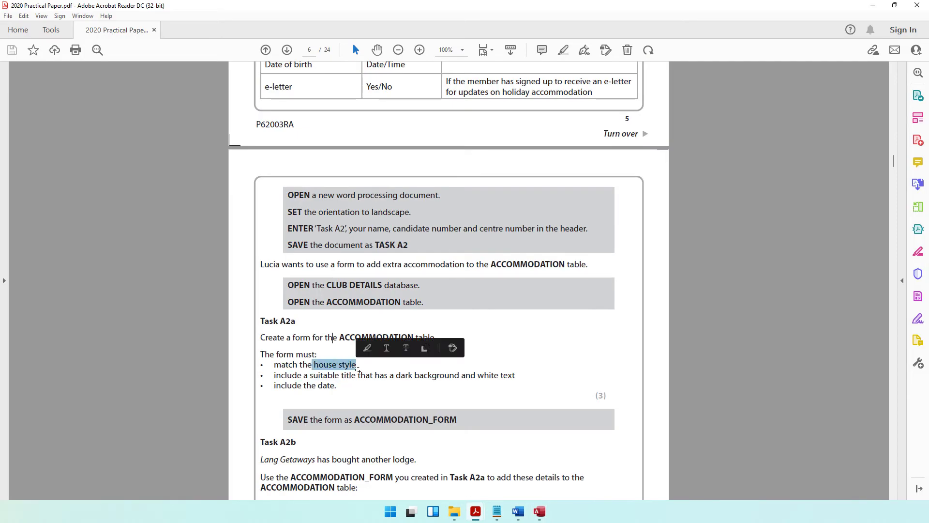
scroll(809, 378, up, 12)
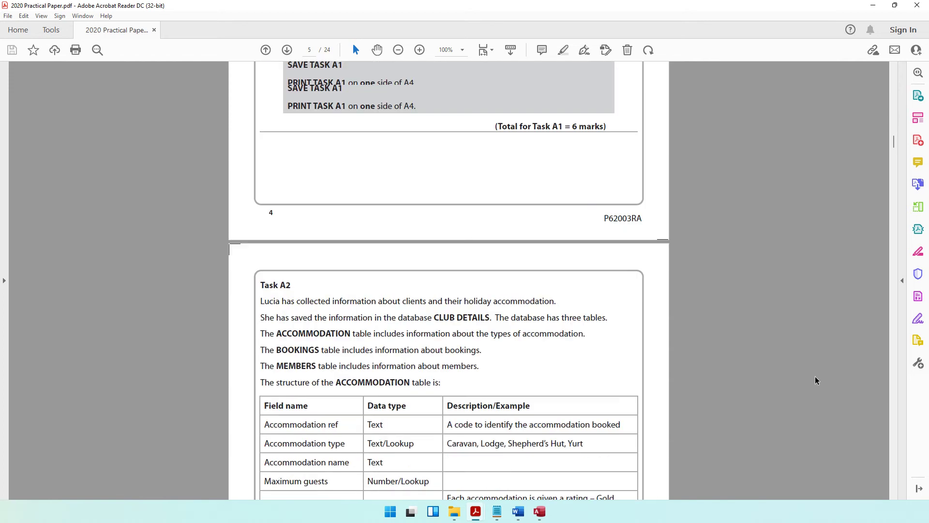
scroll(817, 381, up, 15)
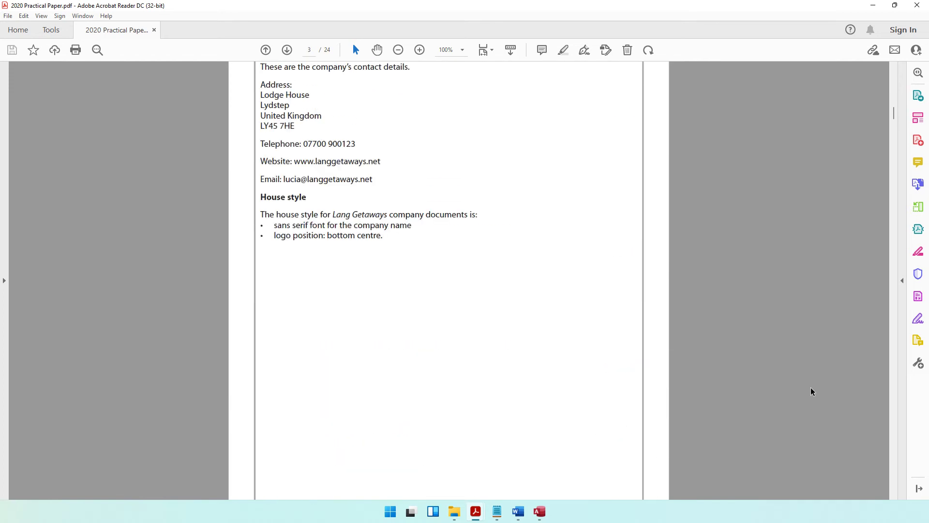
drag(312, 227, 397, 227)
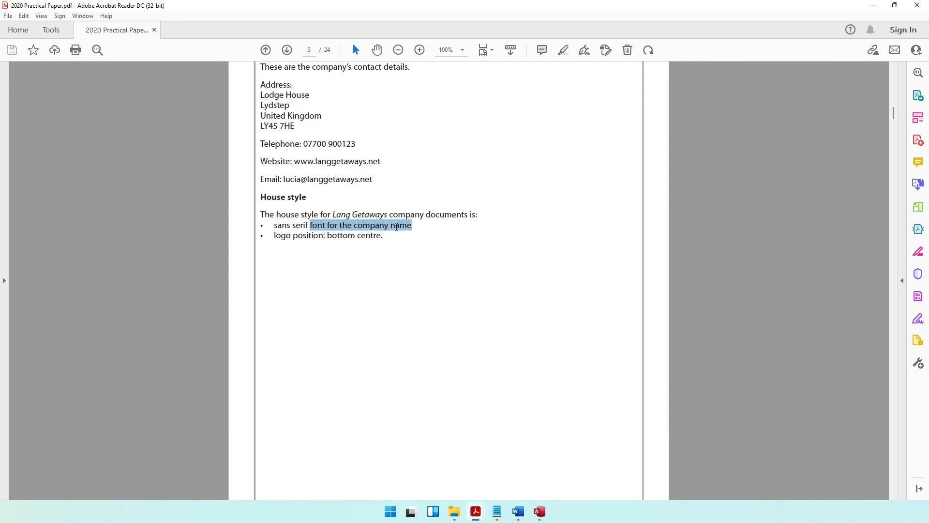
click(874, 7)
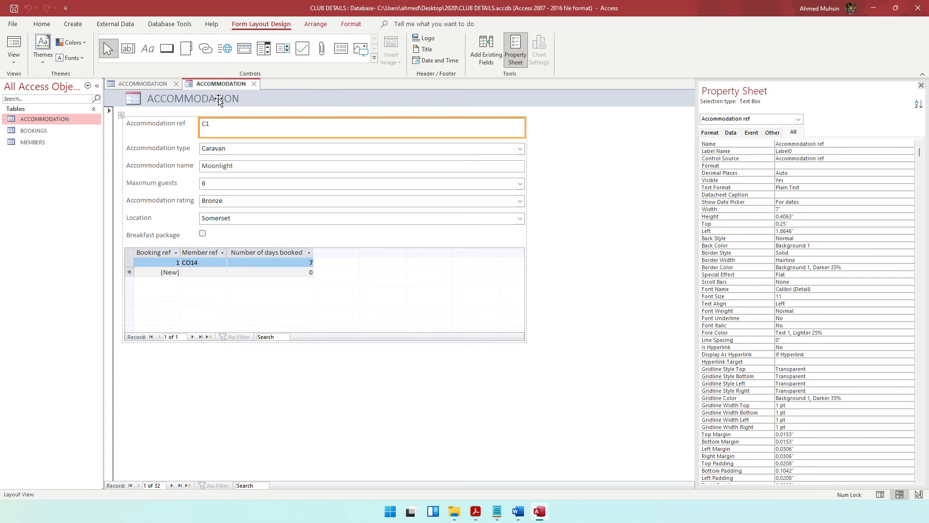
click(476, 511)
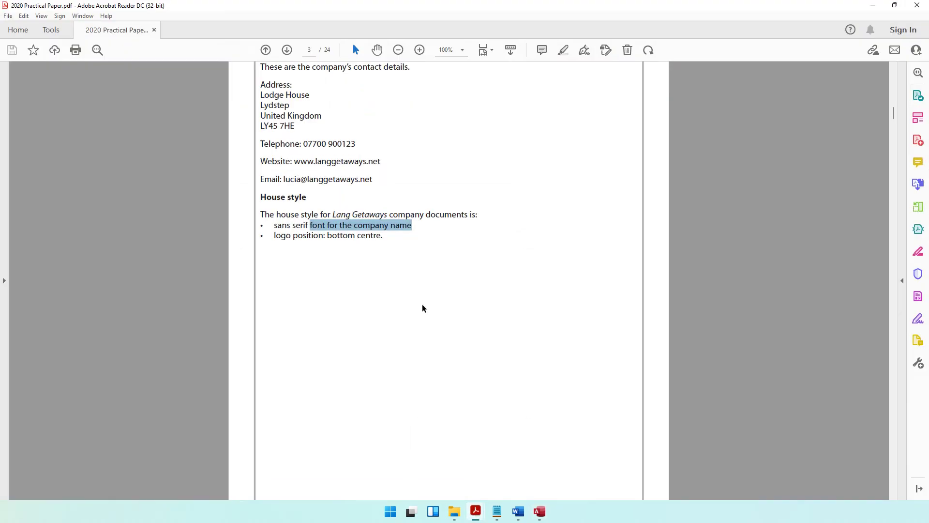
drag(293, 236, 369, 240)
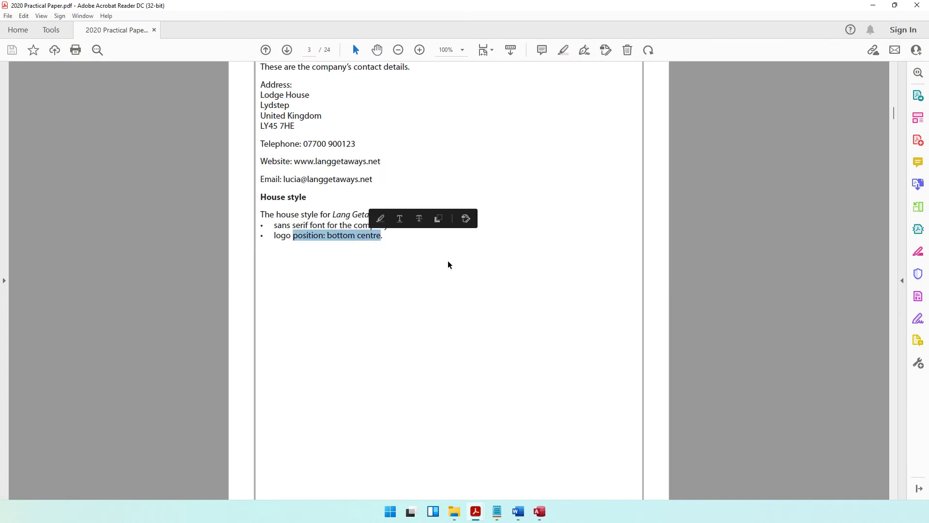
key(alt+Tab)
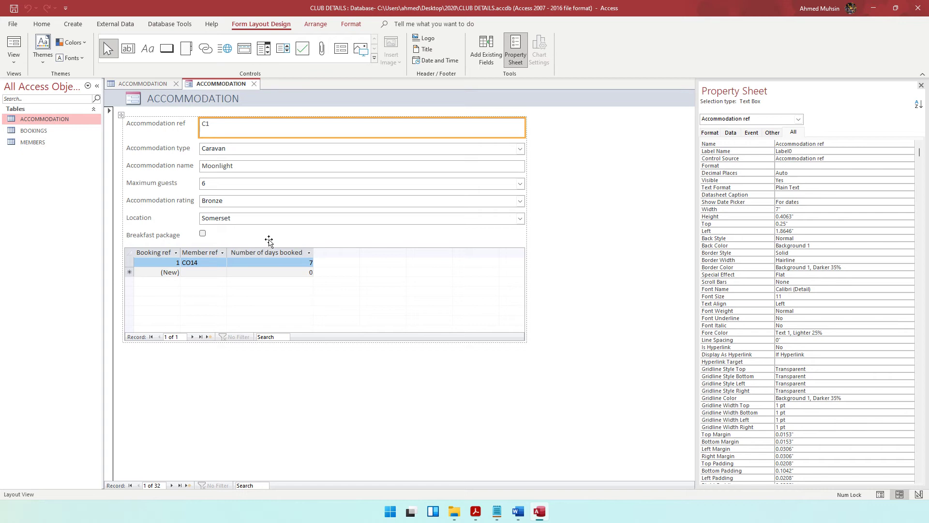
Show the form in Design View and extend its Detail section below the bookings subform to a height of about 6.6".
click(16, 62)
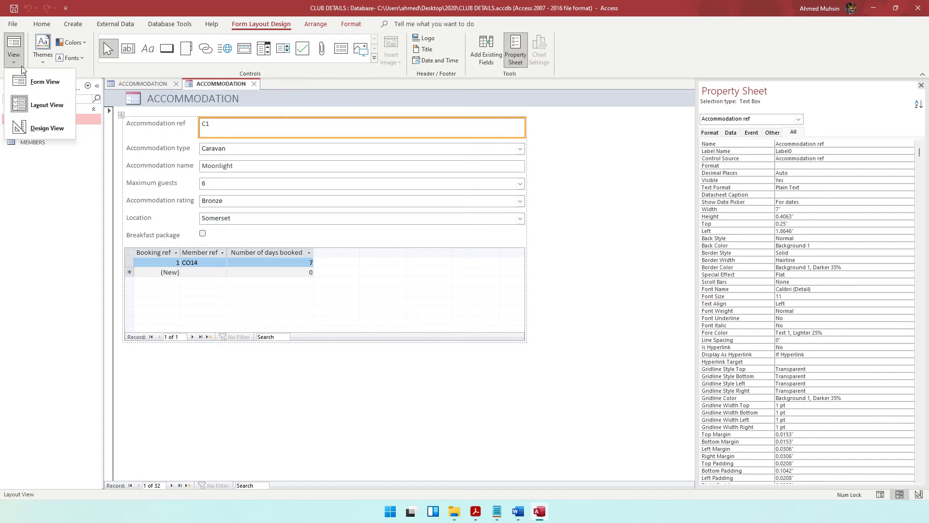
click(33, 129)
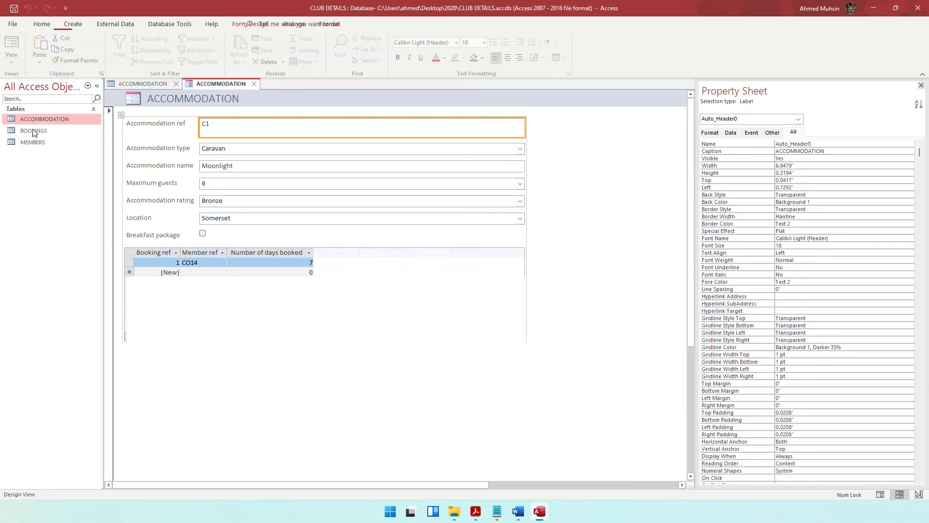
drag(176, 384, 164, 442)
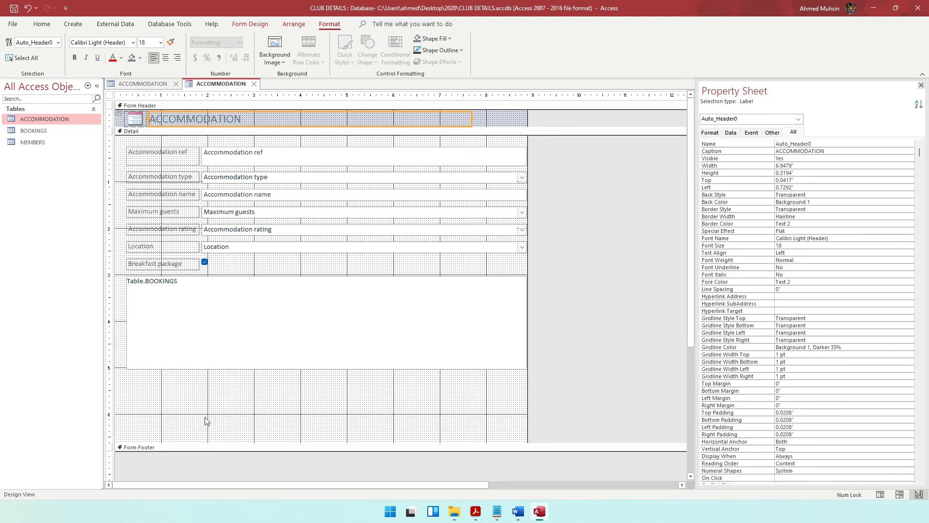
Recheck the logo rule and insert LG Logo from the 2020 folder centrally below the bookings subform, about 1.54" wide and 0.63" high.
click(476, 512)
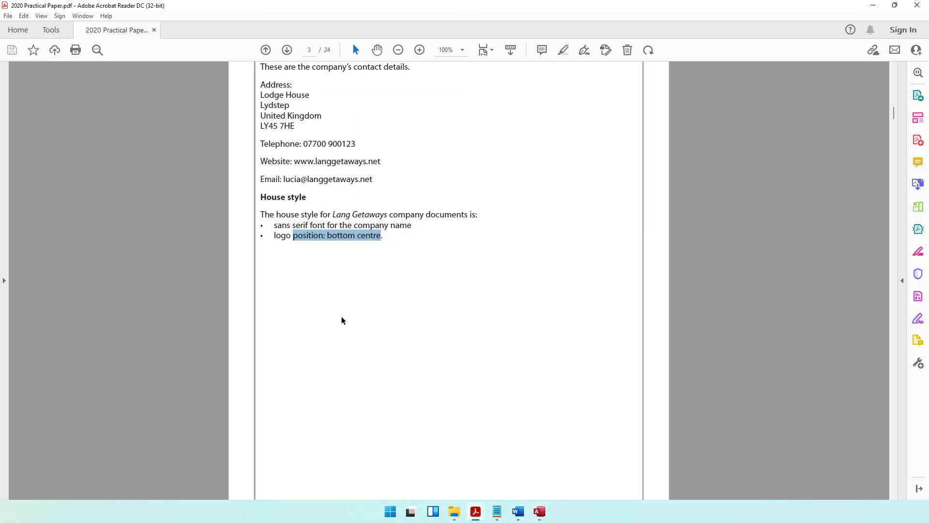
click(874, 5)
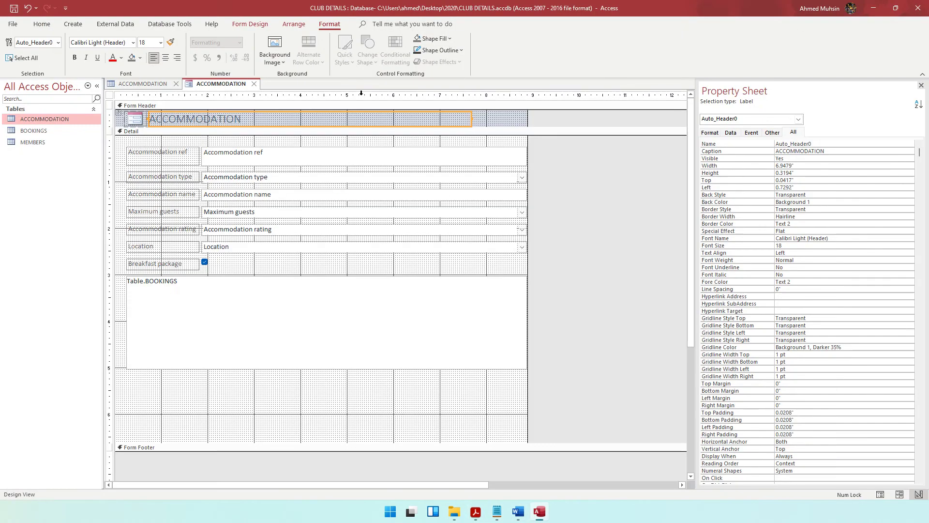
click(250, 25)
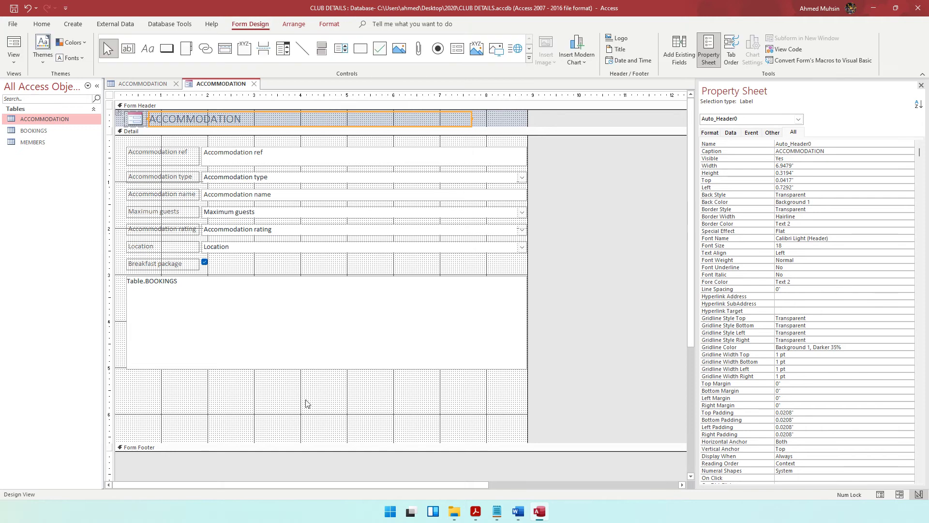
click(301, 419)
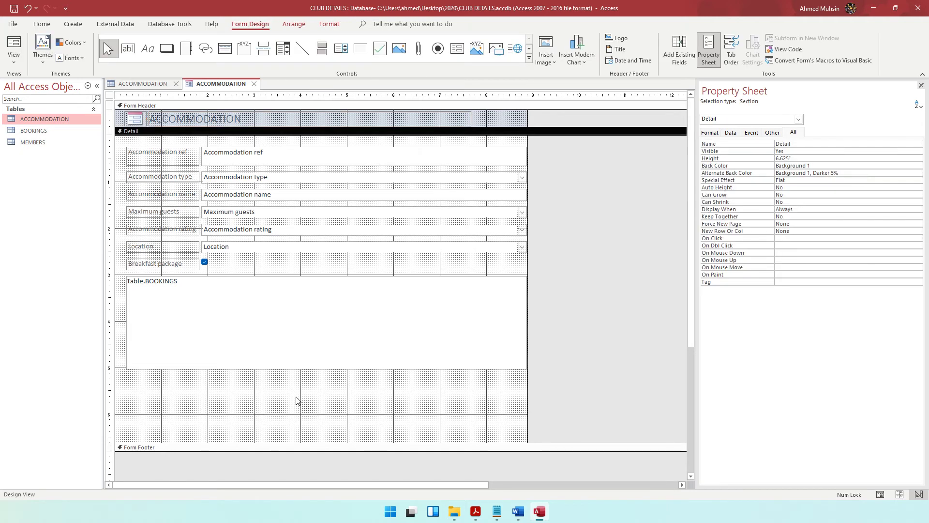
click(552, 60)
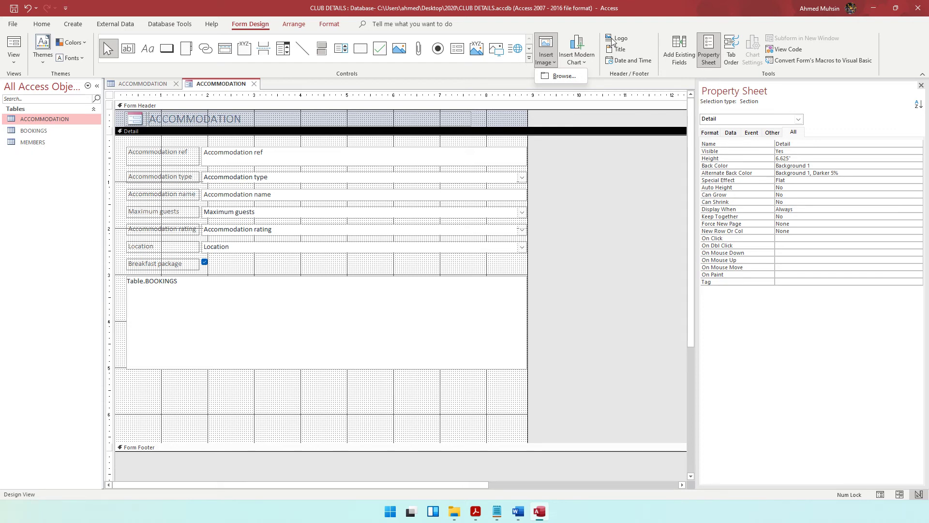
click(549, 77)
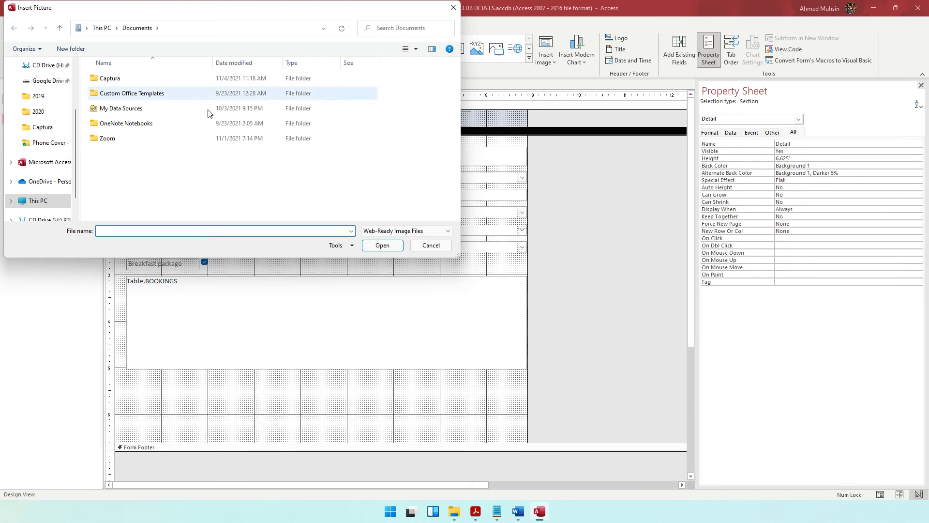
scroll(50, 127, up, 2)
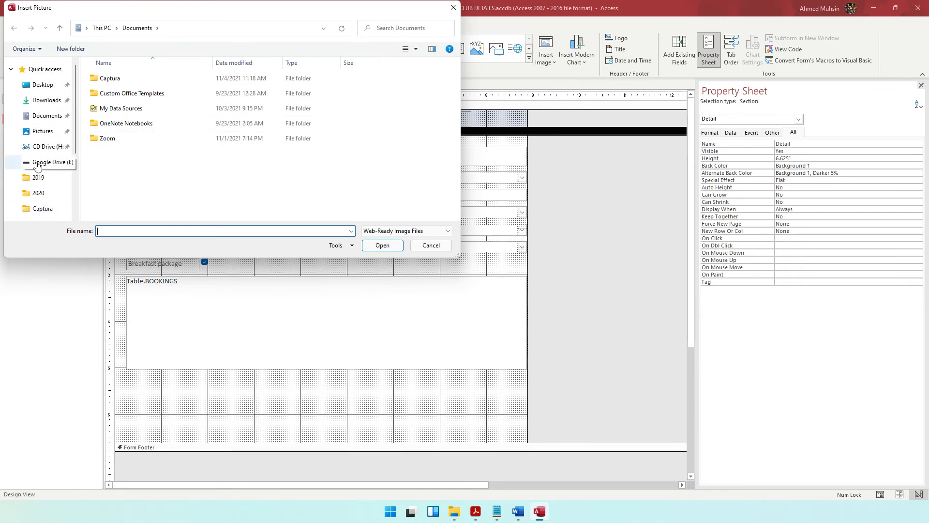
click(36, 194)
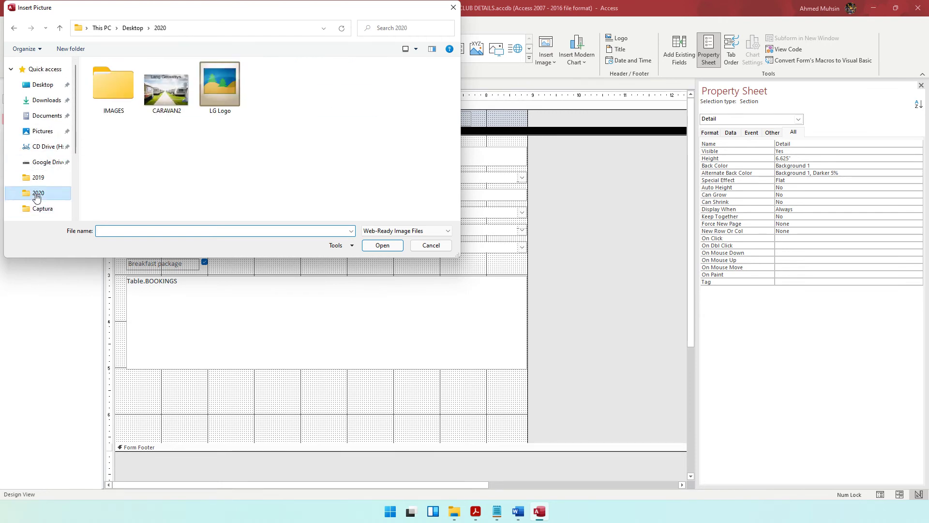
click(213, 108)
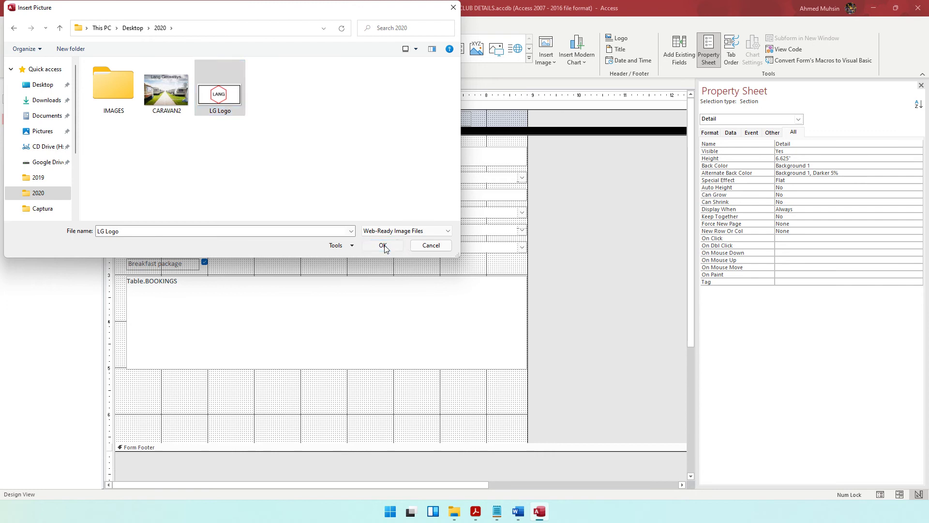
click(382, 245)
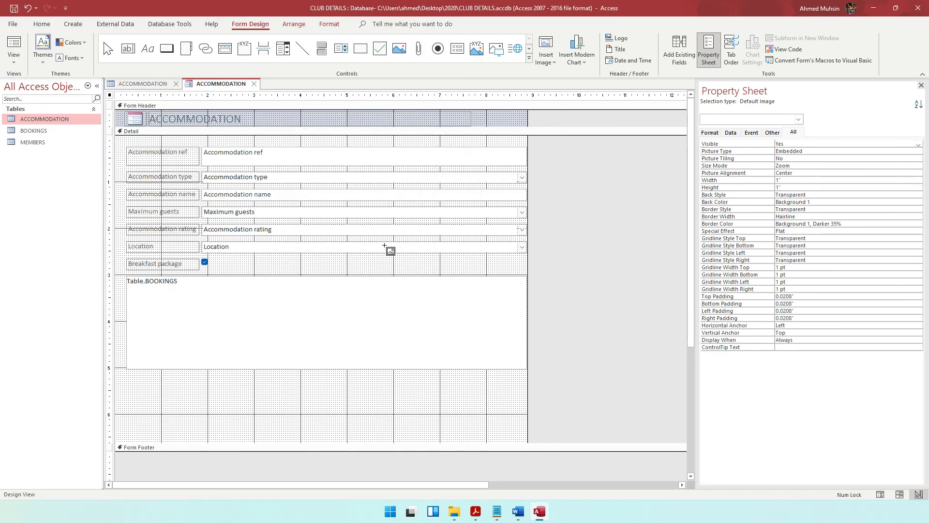
drag(289, 382, 358, 409)
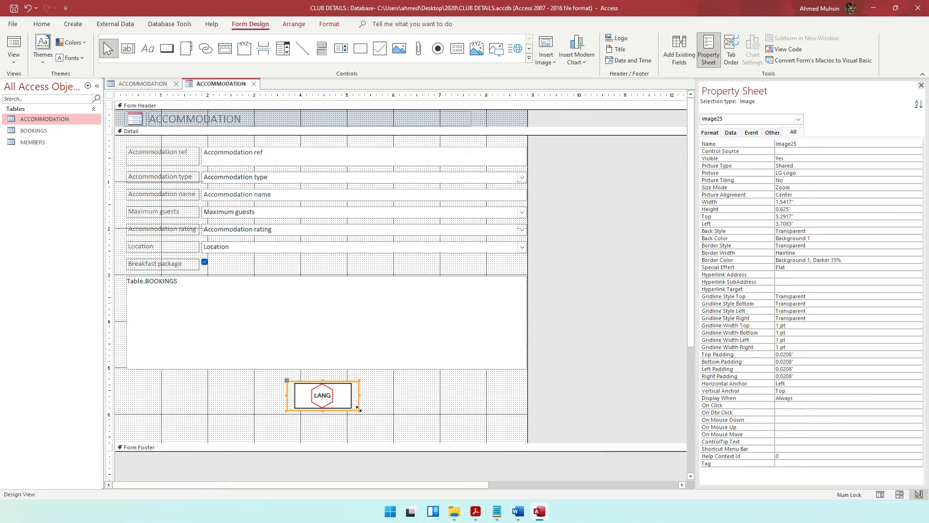
Review the house style's company name font rule and the Task A2a form title requirements in the practical paper.
click(475, 511)
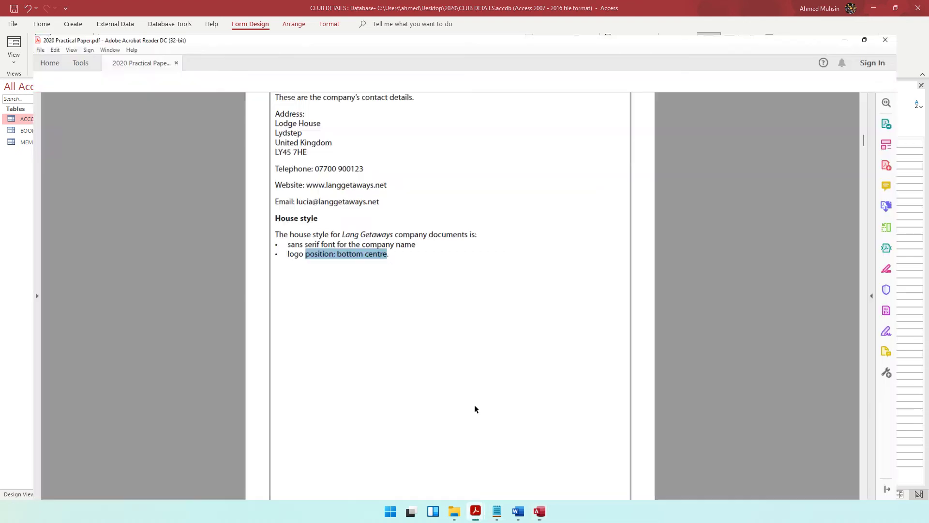
drag(275, 225, 406, 228)
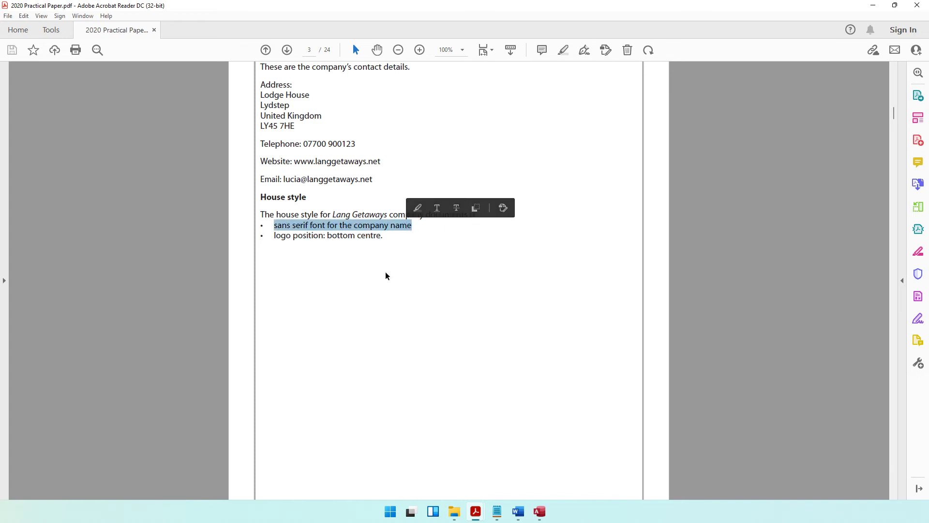
scroll(873, 152, down, 15)
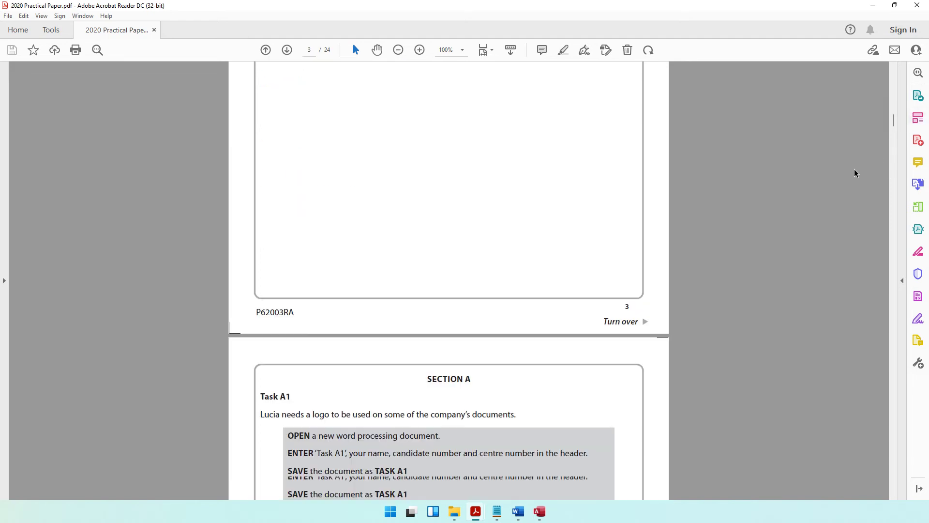
scroll(525, 138, down, 20)
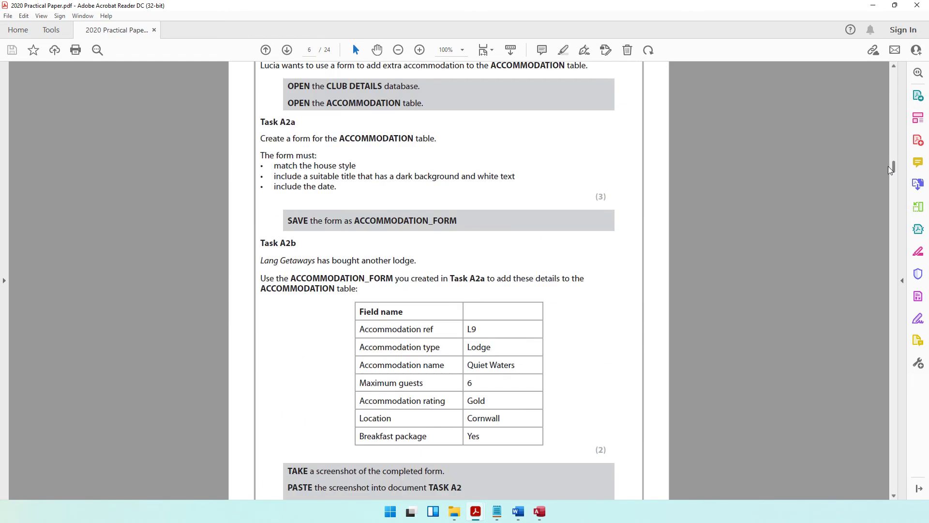
scroll(525, 138, up, 3)
drag(311, 247, 513, 249)
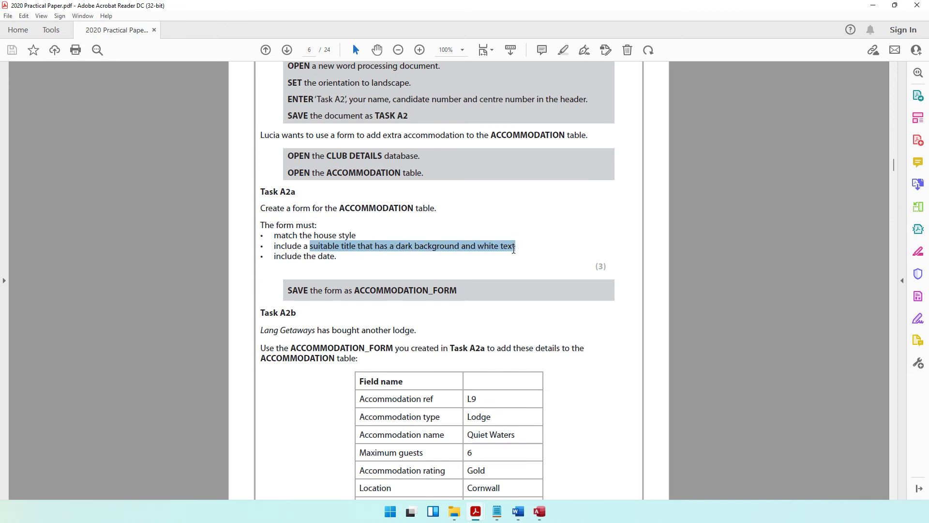
click(330, 248)
drag(356, 247, 323, 248)
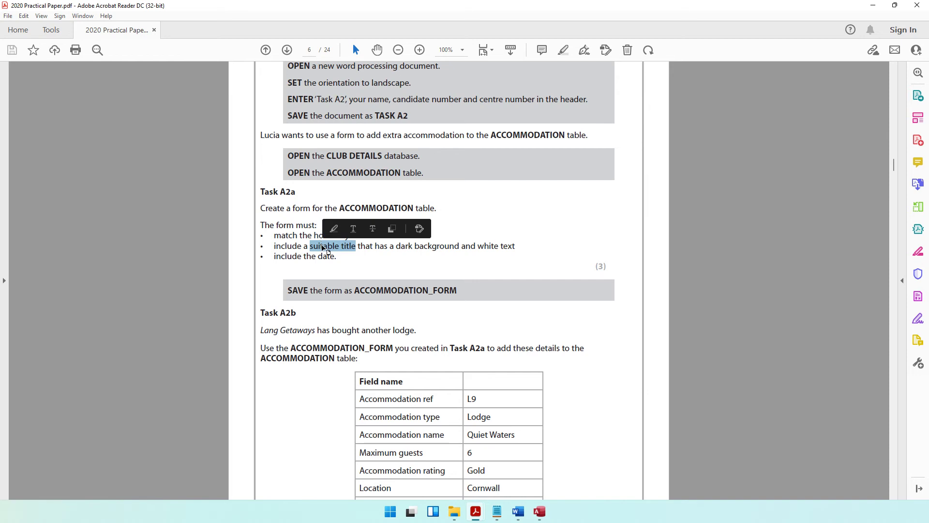
Look up the ACCOMMODATION table's description in the practical paper and retitle the form header "Types of Accomodations by Lang Getaways".
scroll(392, 254, up, 1)
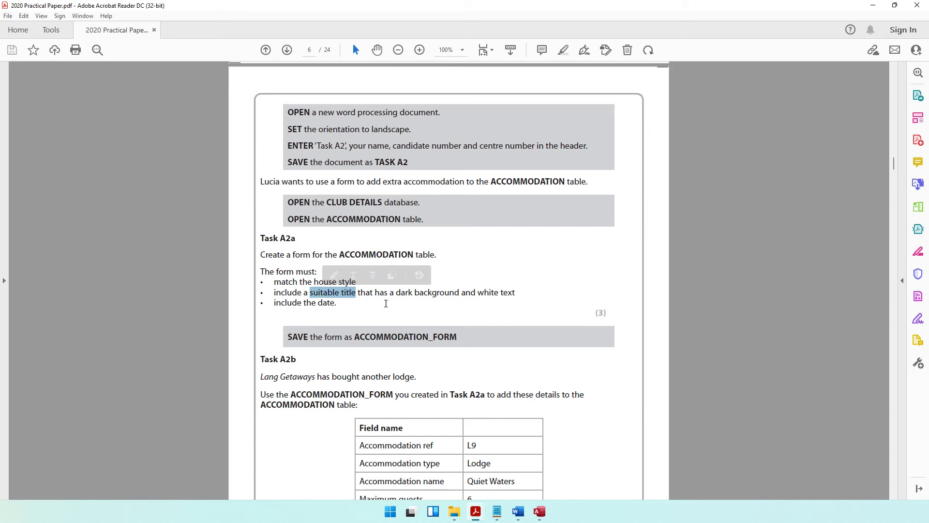
scroll(453, 261, up, 10)
scroll(453, 259, up, 5)
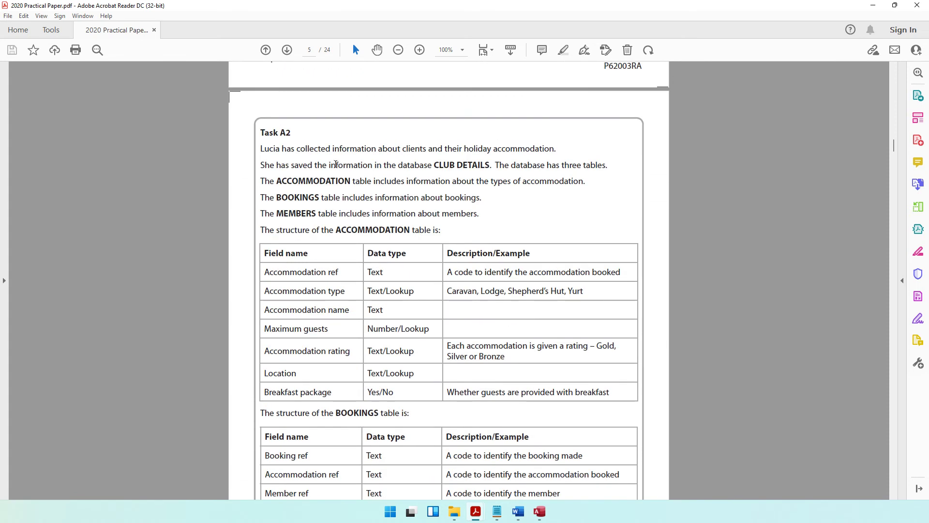
drag(390, 181, 563, 187)
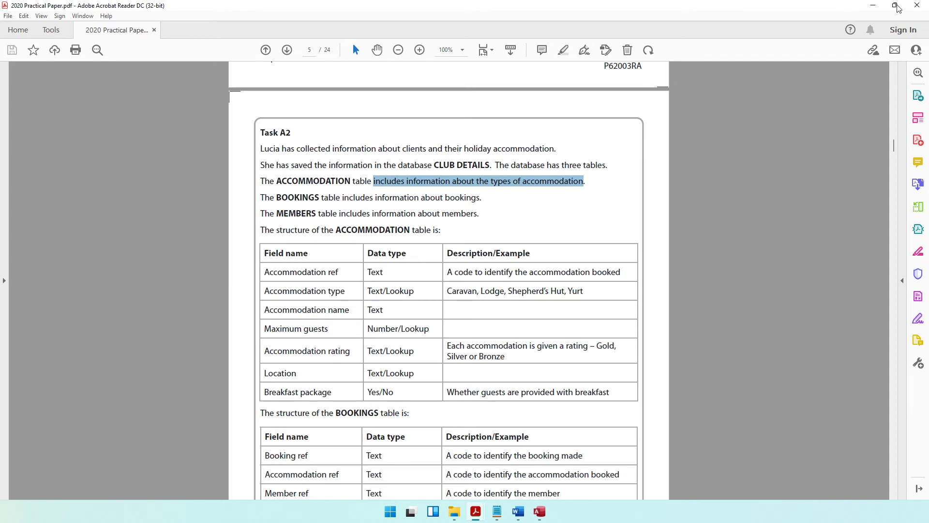
click(873, 5)
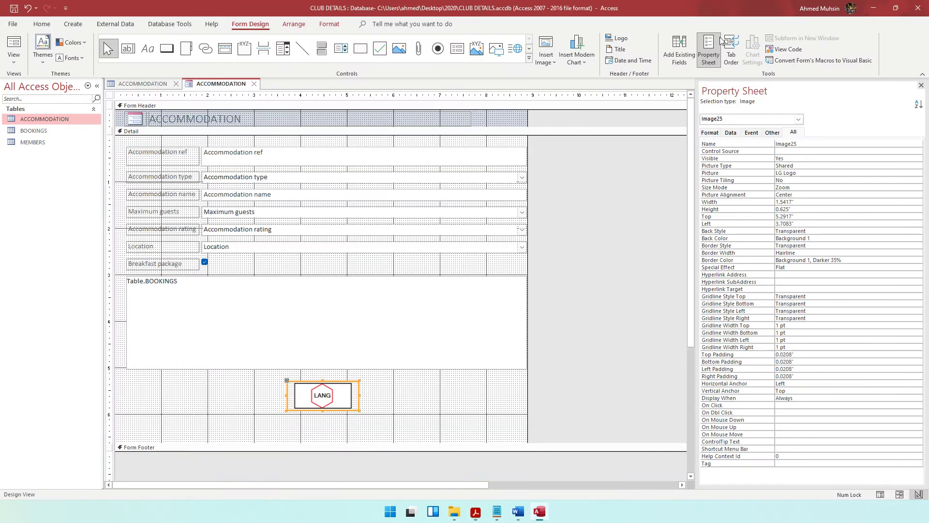
click(270, 122)
key(F2)
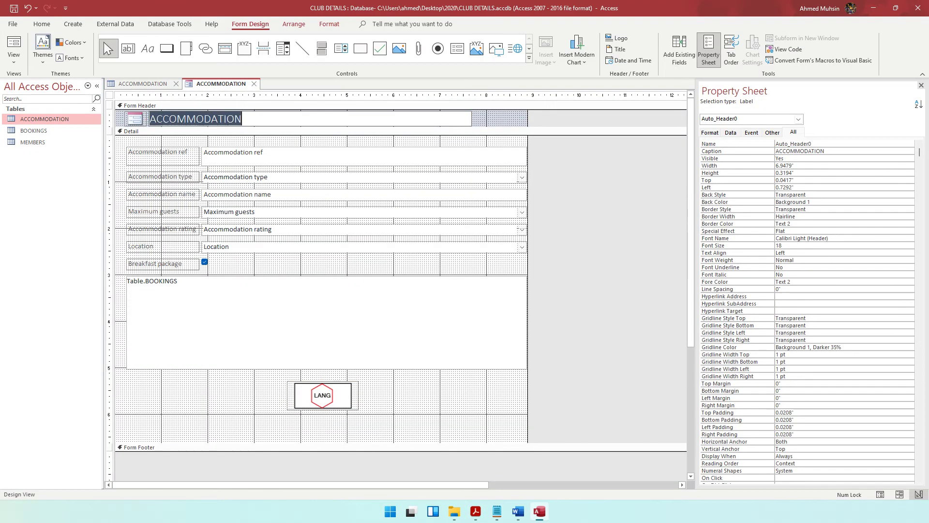
text(Ty)
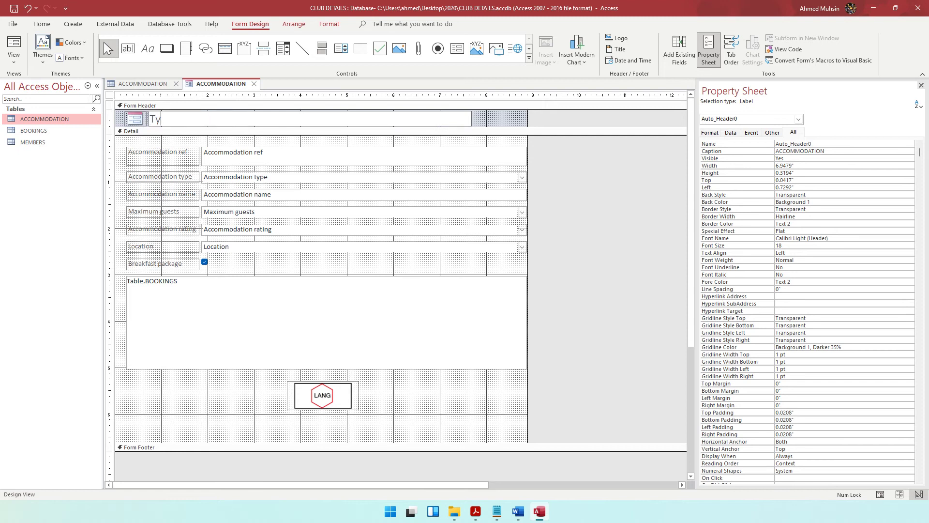
text(pes of Accomodations by Lang Getaways)
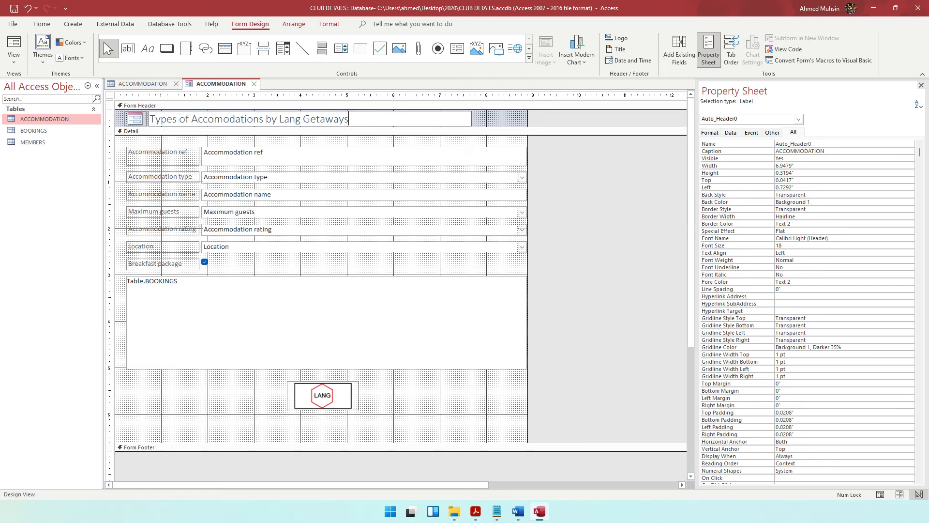
Set the font of the form header title to Microsoft Sans Serif.
key(ctrl+shift+Left)
key(shift+Home)
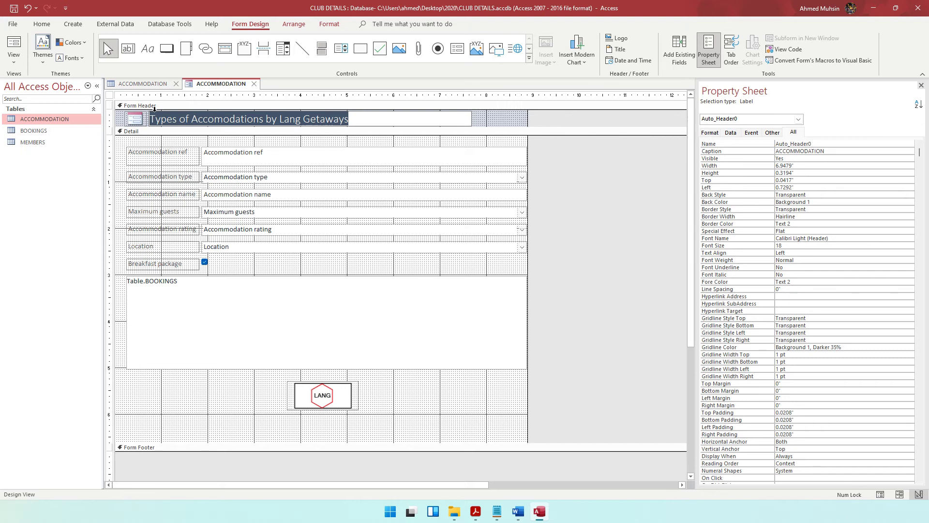
click(331, 24)
click(112, 42)
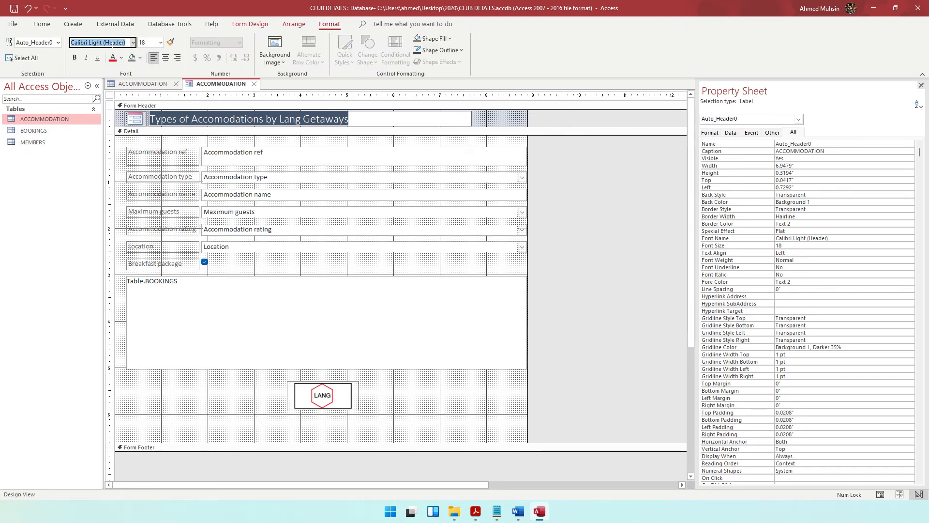
text(Microsoft Sans Serif)
key(Return)
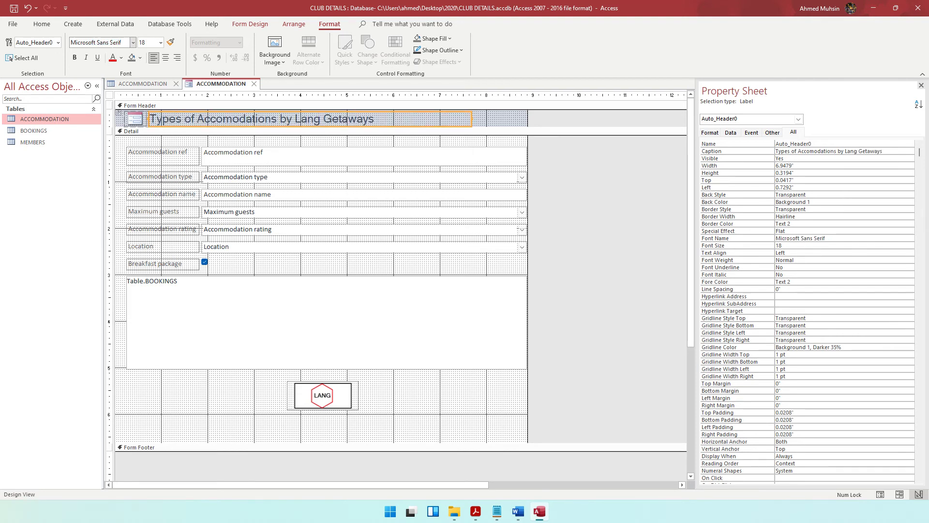
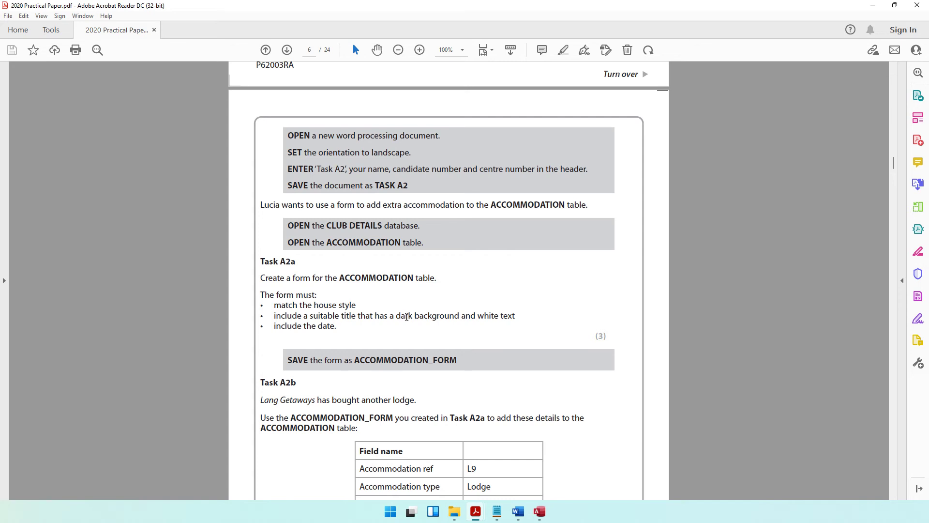
Give the form title a black background and white text, checking the colour requirements in the practical paper.
click(873, 5)
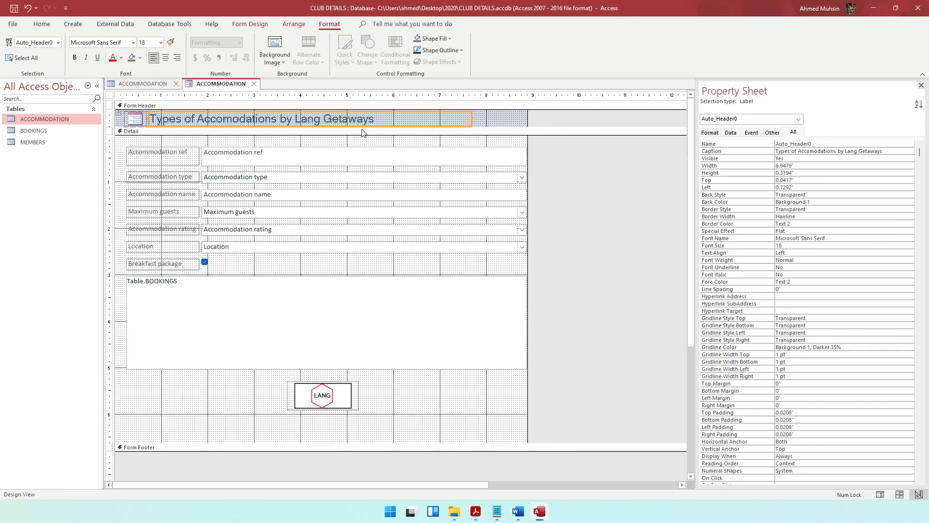
click(140, 58)
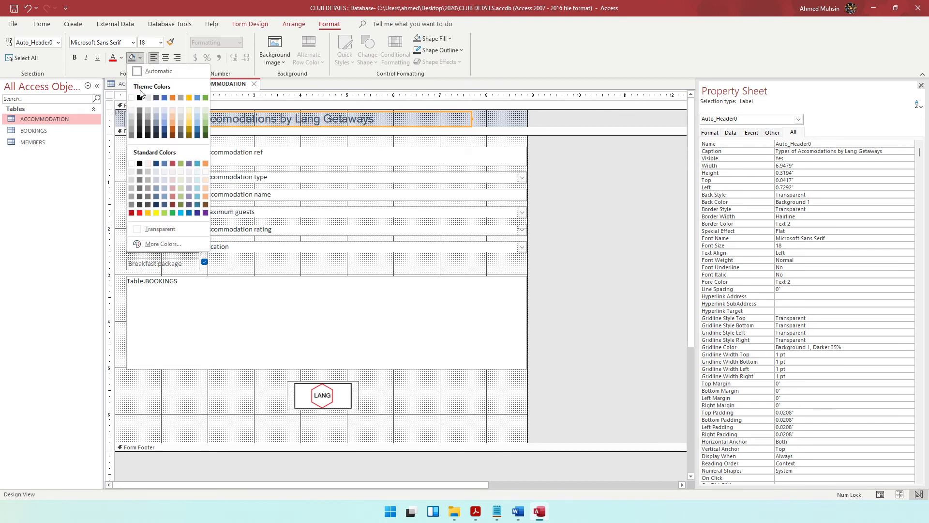
click(140, 98)
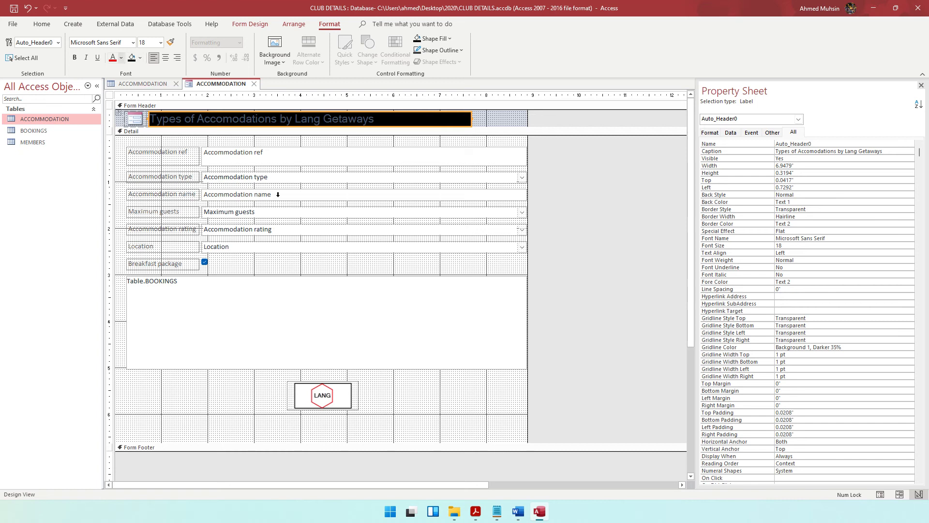
click(475, 511)
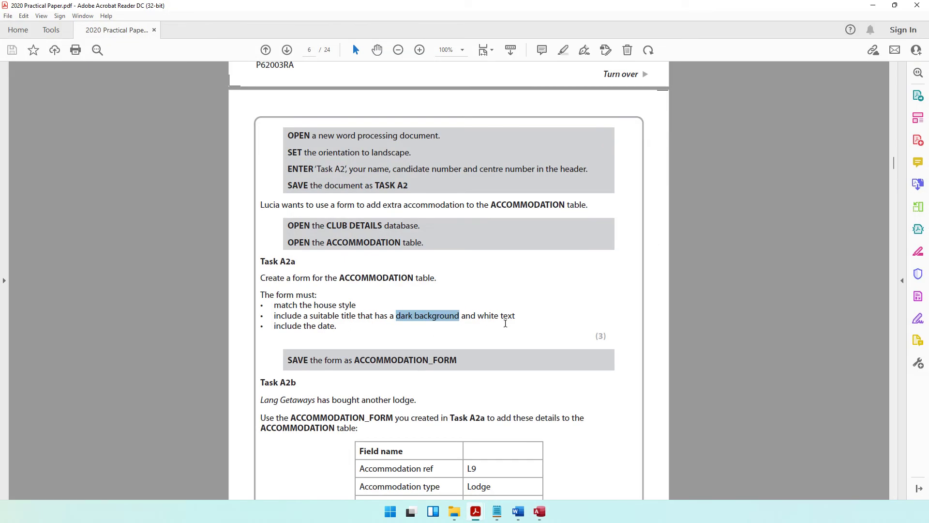
click(873, 6)
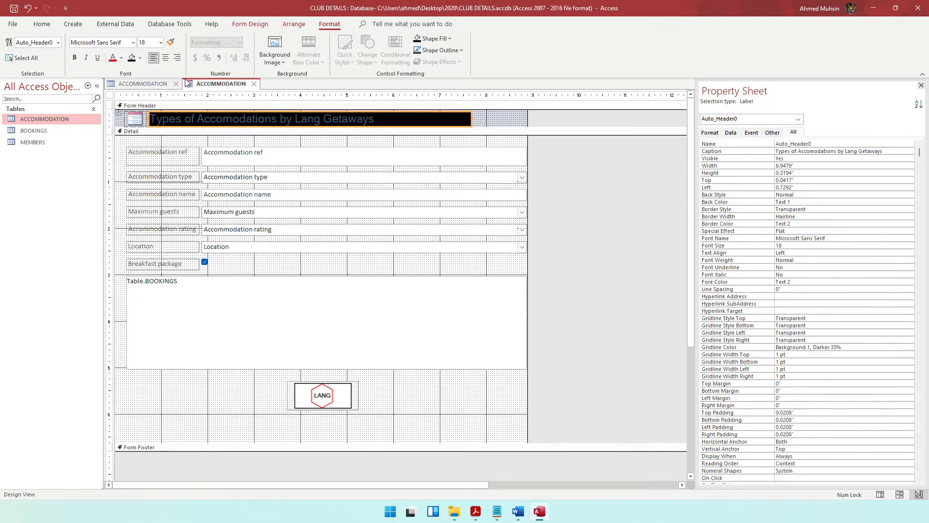
click(151, 118)
drag(151, 119, 390, 117)
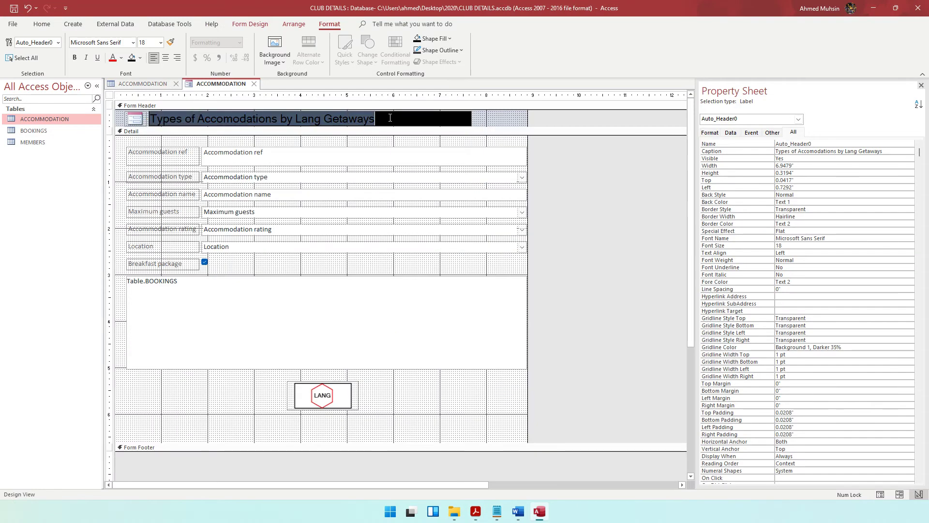
click(121, 57)
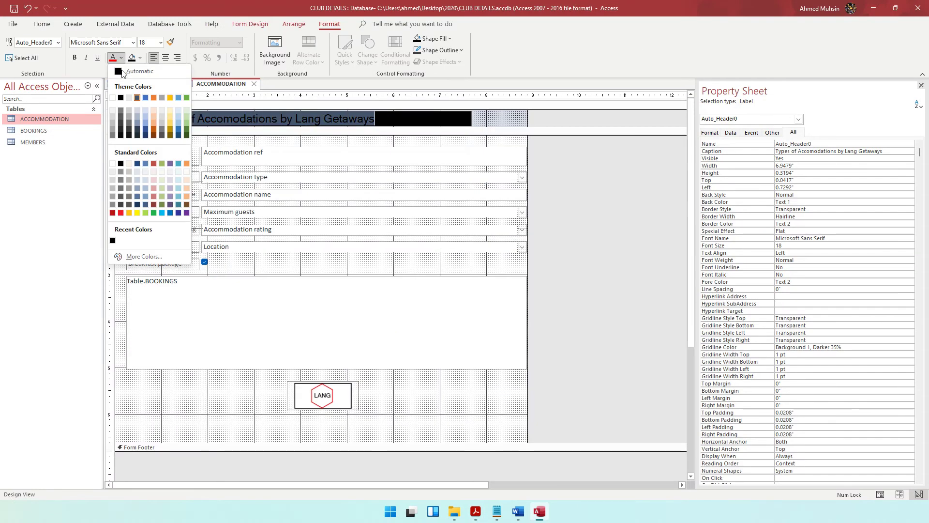
click(113, 98)
click(596, 295)
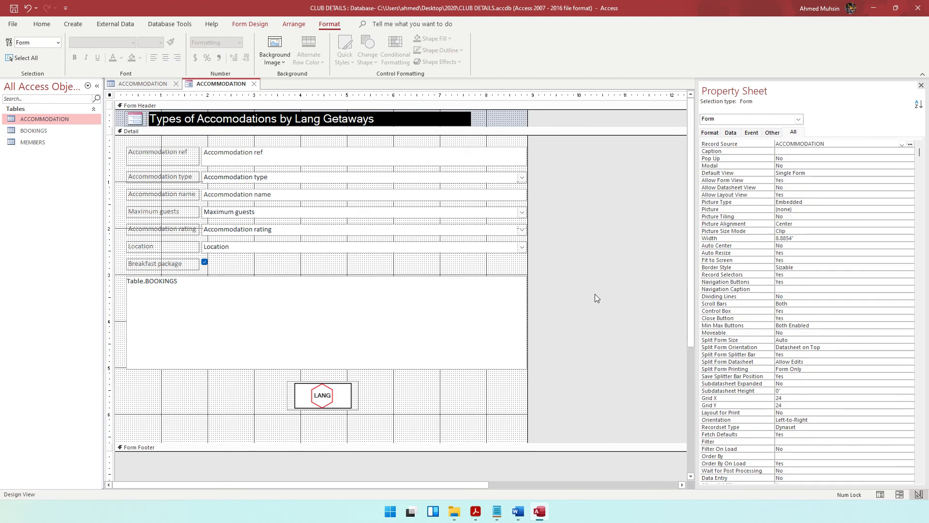
Check the date requirement in the paper and add the date to the form header in the short 11/4/2021 format, without the time.
click(475, 512)
drag(275, 326, 335, 326)
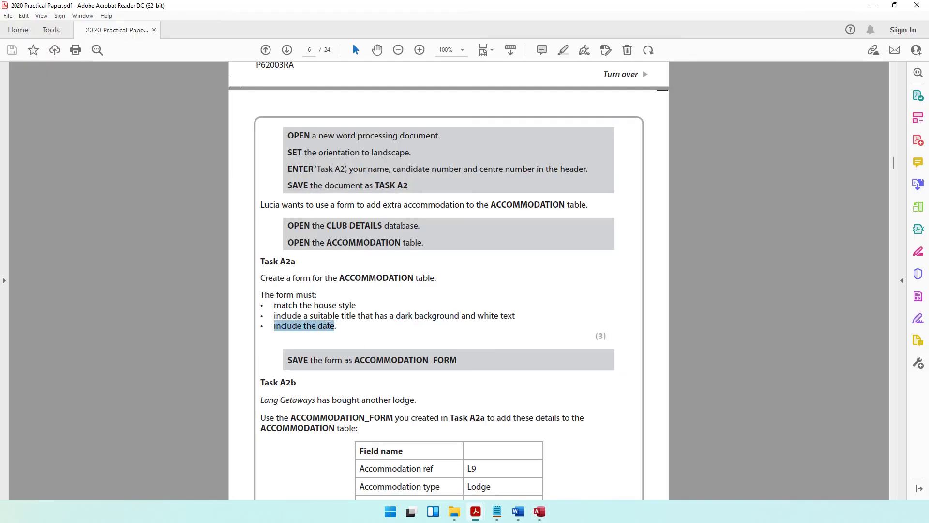
click(874, 6)
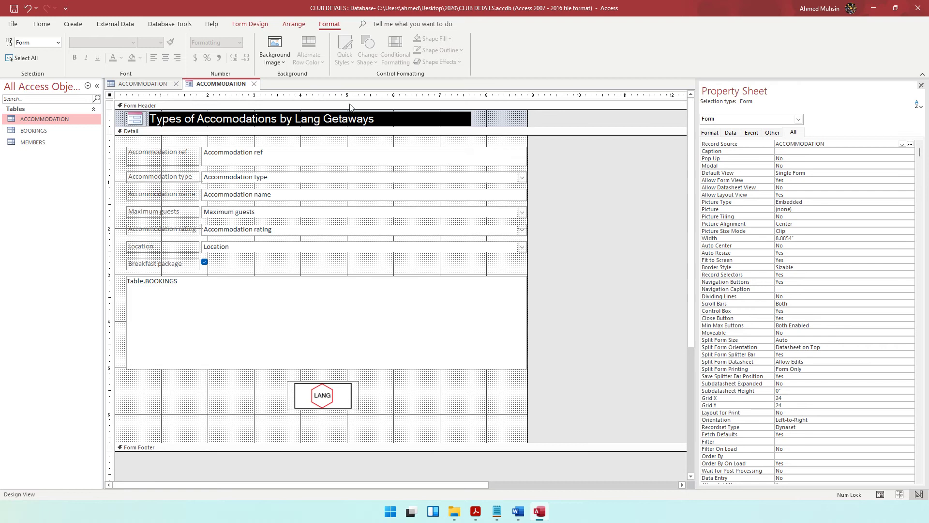
click(262, 28)
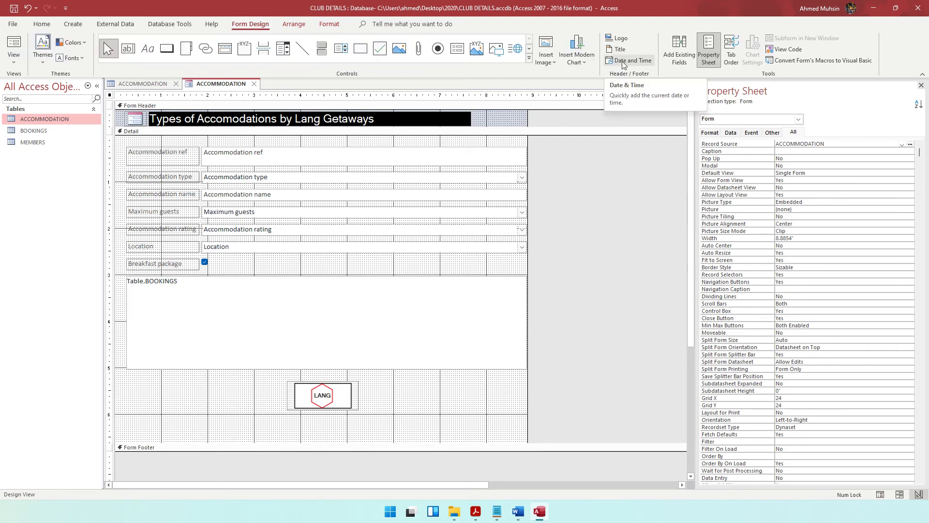
click(623, 65)
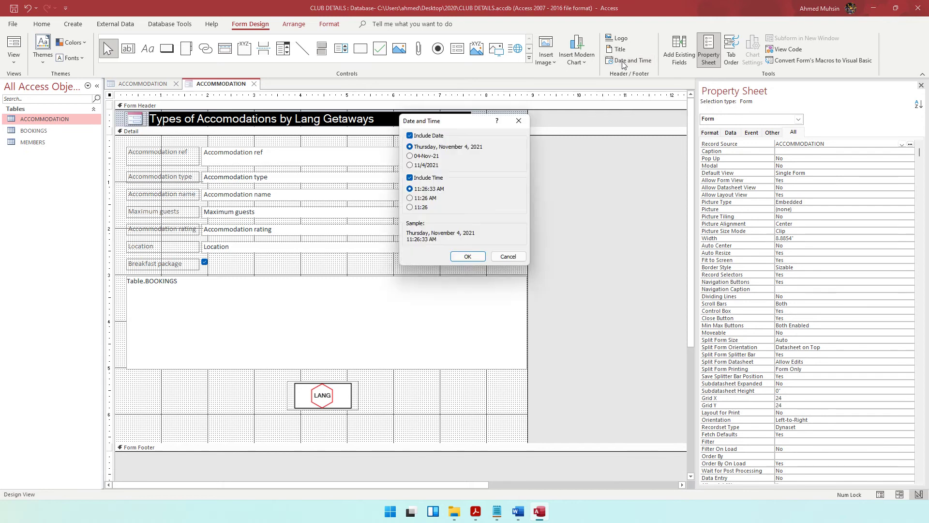
click(476, 509)
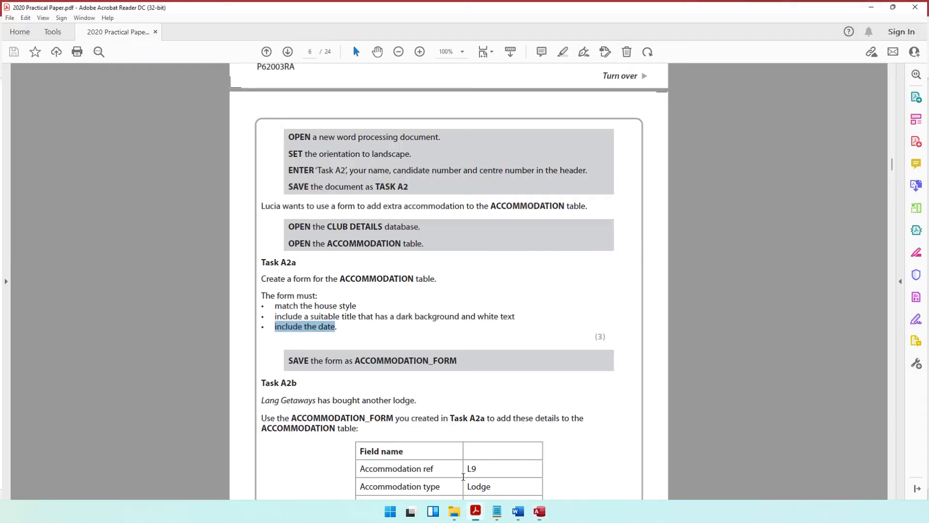
click(872, 5)
click(412, 178)
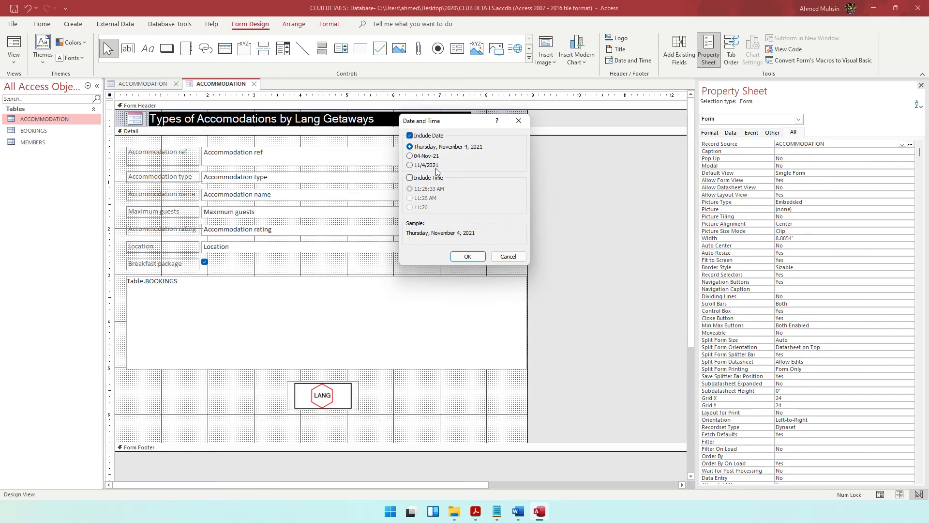
click(410, 167)
click(468, 257)
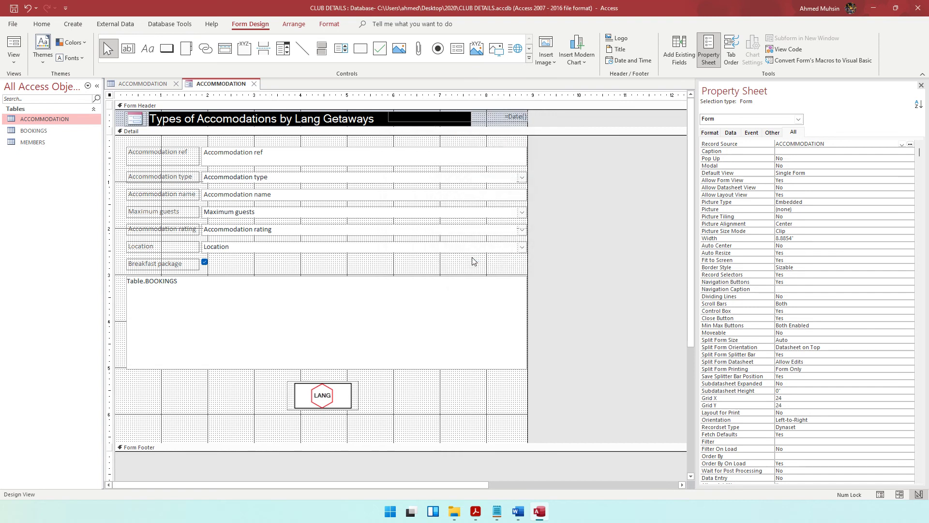
Shorten the black title label so it ends just before the date box, and show the form in Form View.
click(506, 121)
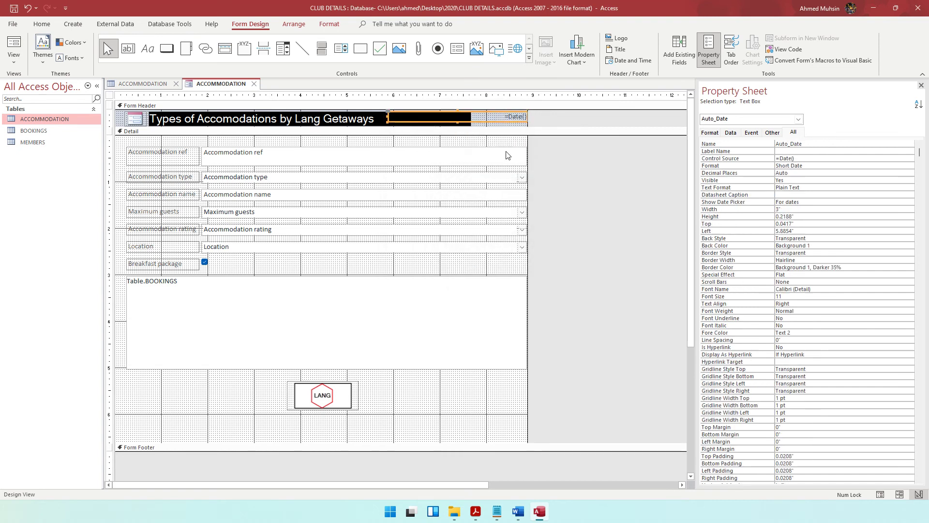
click(383, 119)
drag(470, 118, 382, 119)
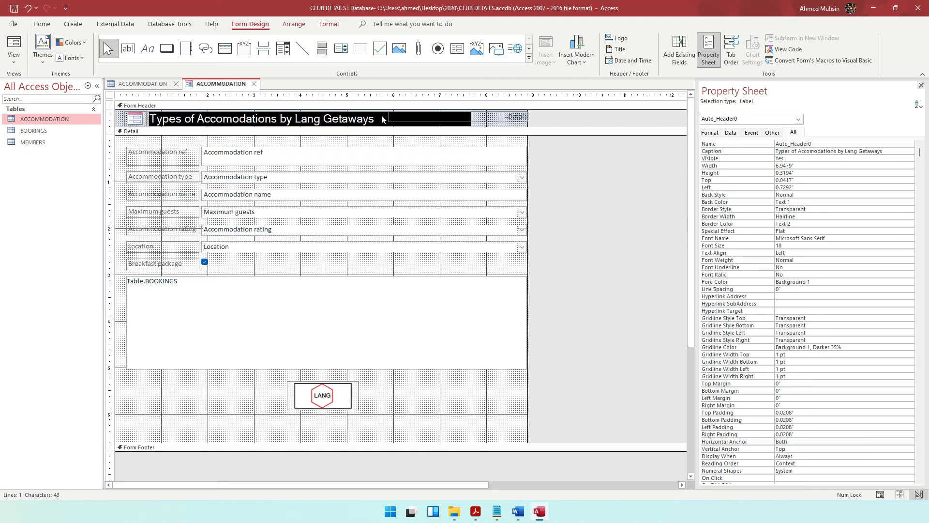
click(636, 196)
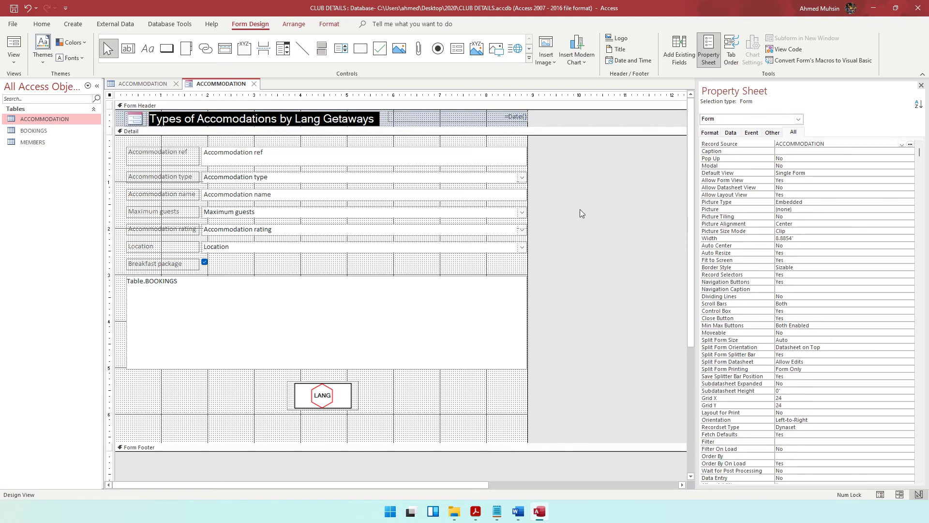
click(13, 57)
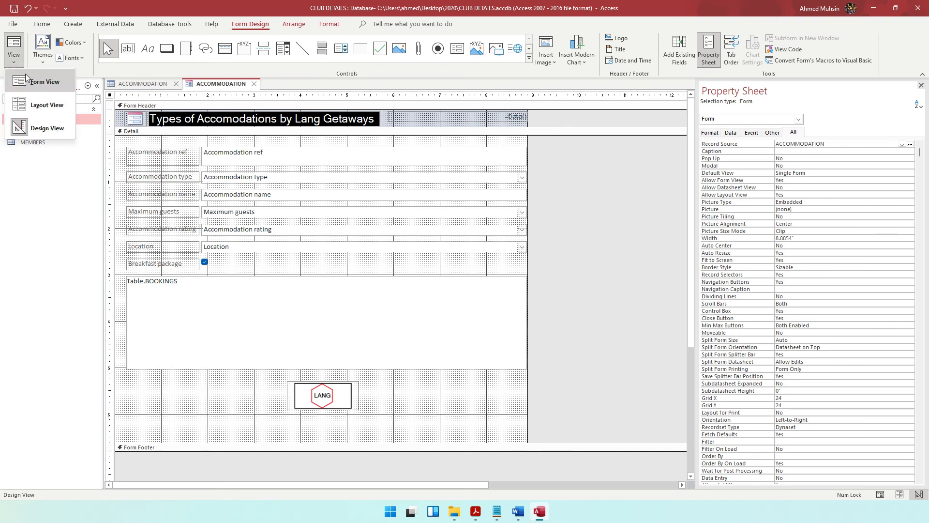
click(26, 74)
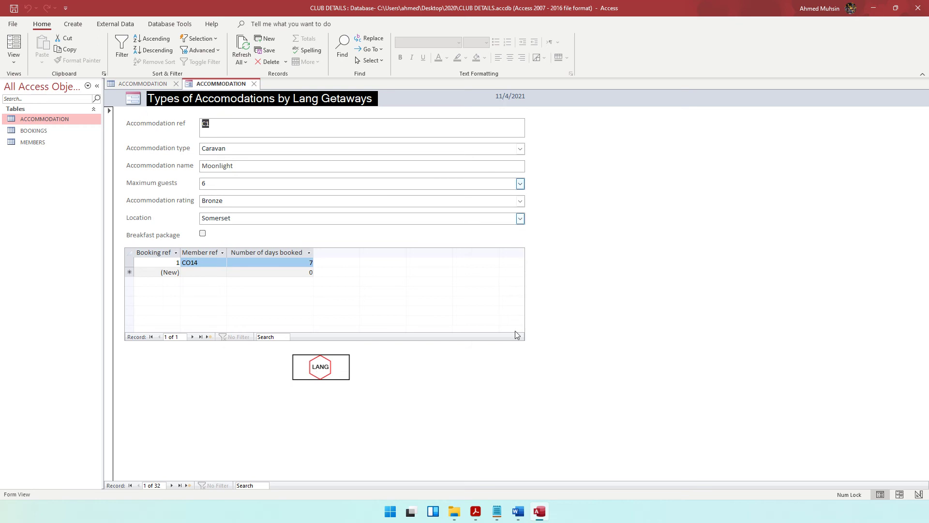
Check the required form name in the practical paper and save the form as ACCOMMODATION_FORM.
click(475, 511)
scroll(431, 232, down, 3)
drag(359, 290, 457, 291)
key(alt+Tab)
click(14, 9)
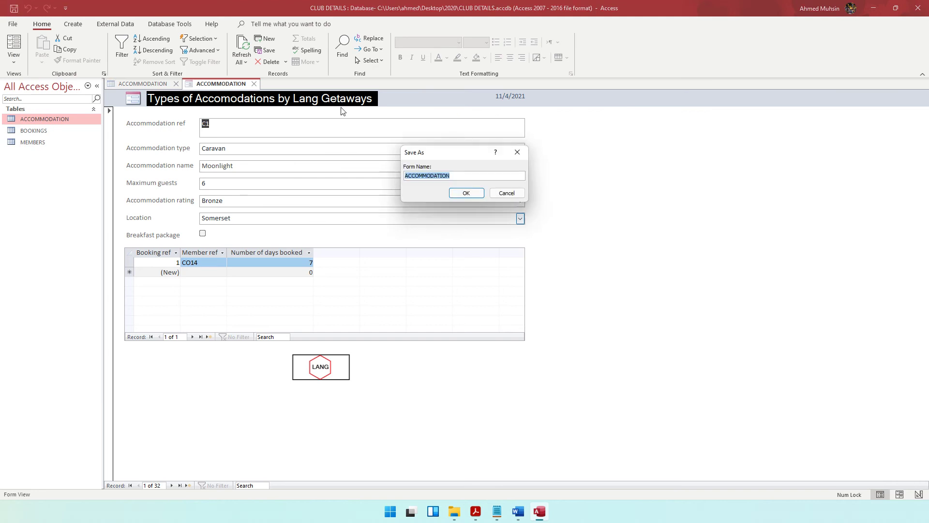
click(451, 176)
text(_FORM)
click(465, 193)
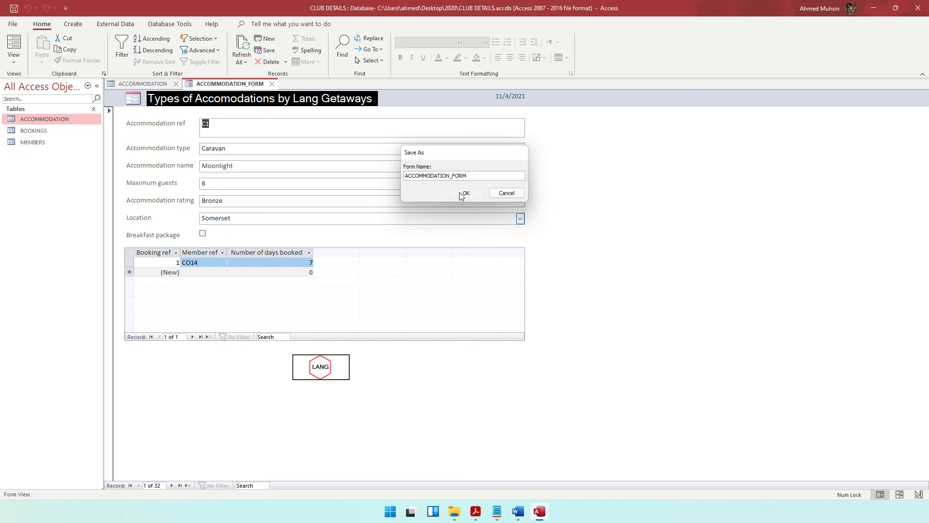
Review the Task A2b instructions and the new lodge's details in the practical paper.
click(475, 512)
scroll(398, 331, down, 2)
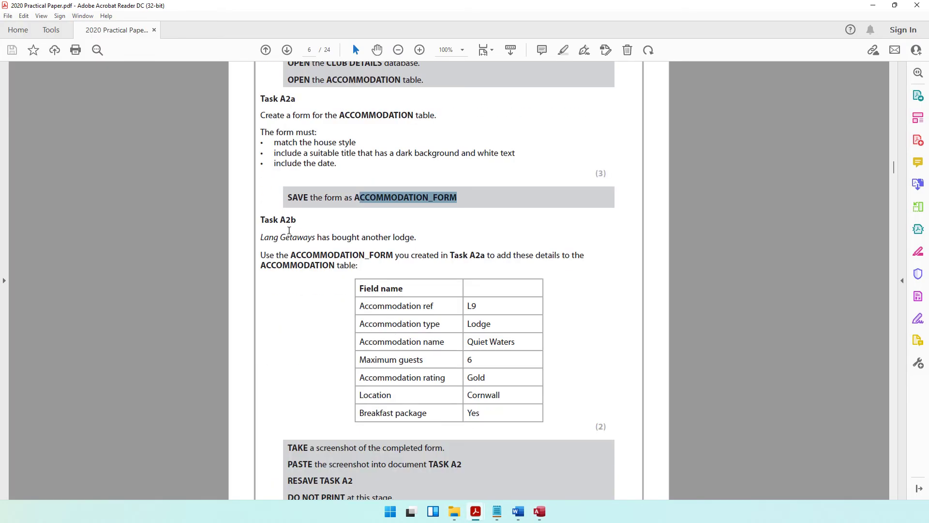
drag(271, 221, 315, 237)
click(319, 133)
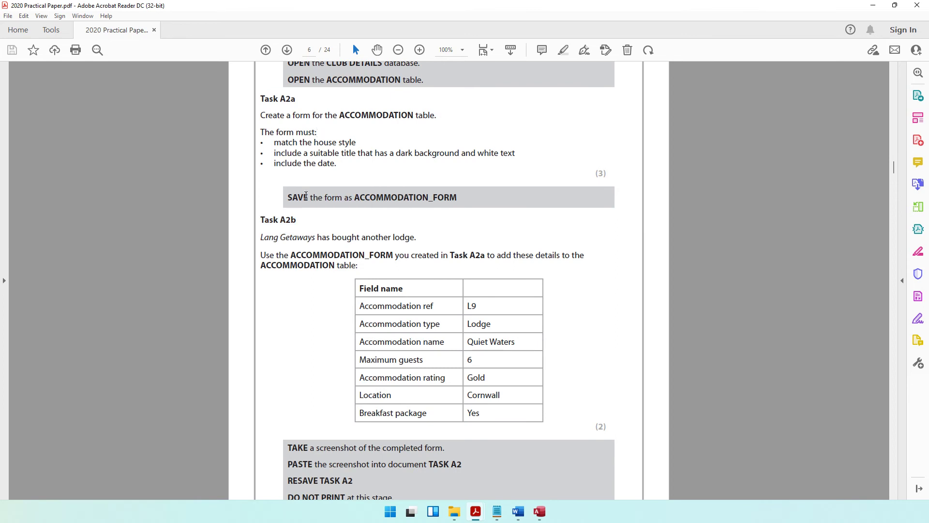
Reread the Task A2b instructions in the practical paper on using ACCOMMODATION_FORM and pasting a screenshot into document TASK A2.
drag(281, 219, 351, 242)
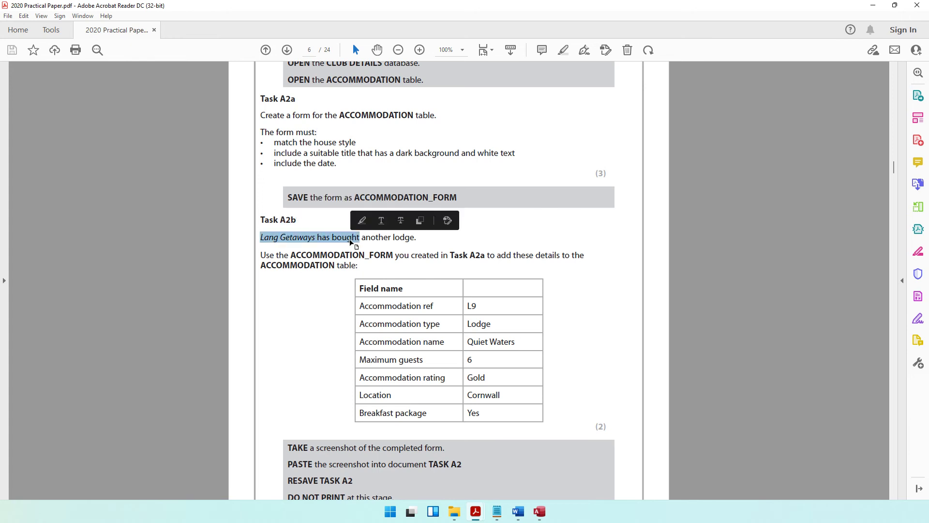
drag(289, 255, 587, 257)
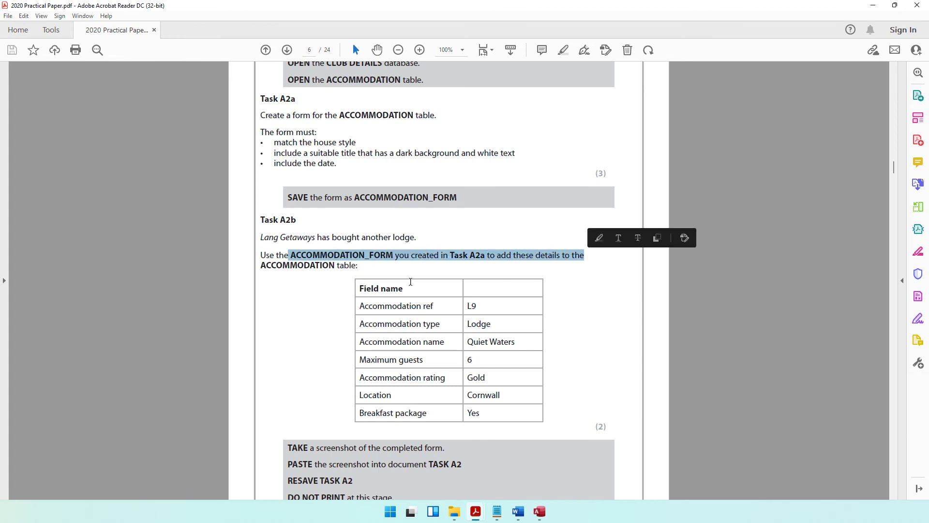
scroll(442, 291, down, 3)
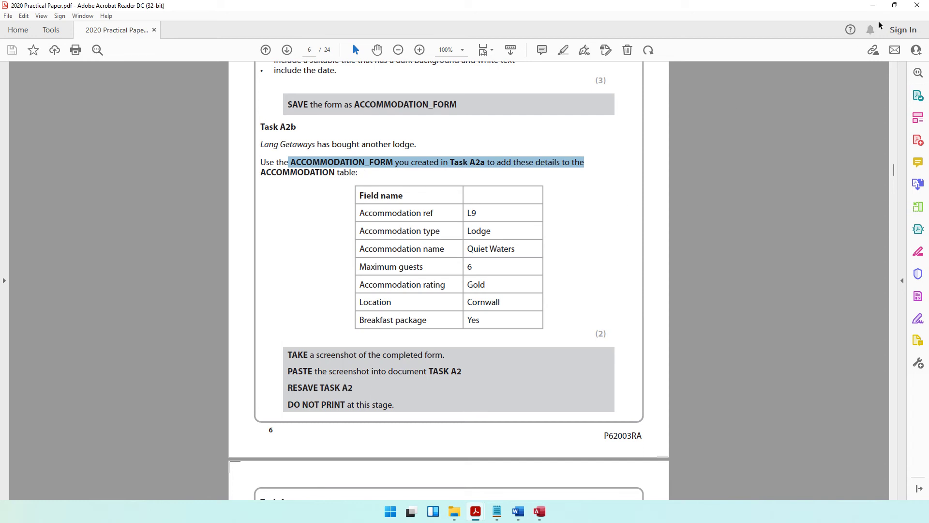
click(873, 5)
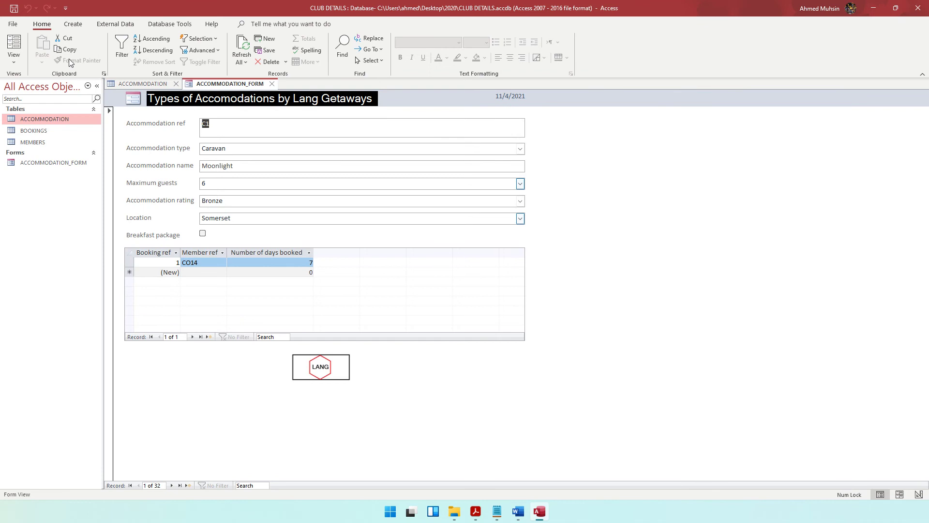
In Access, browse the first few accommodation records in the form and go to a blank new record.
click(13, 57)
click(19, 91)
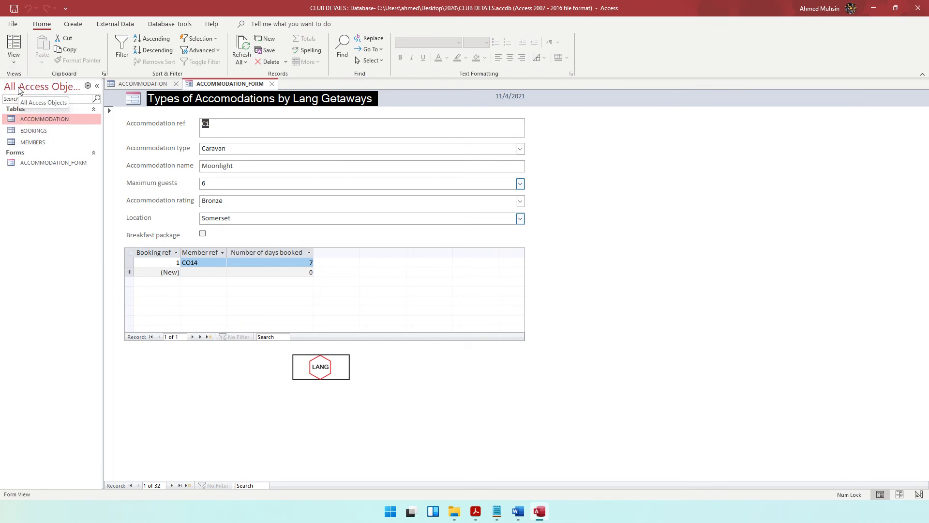
click(172, 485)
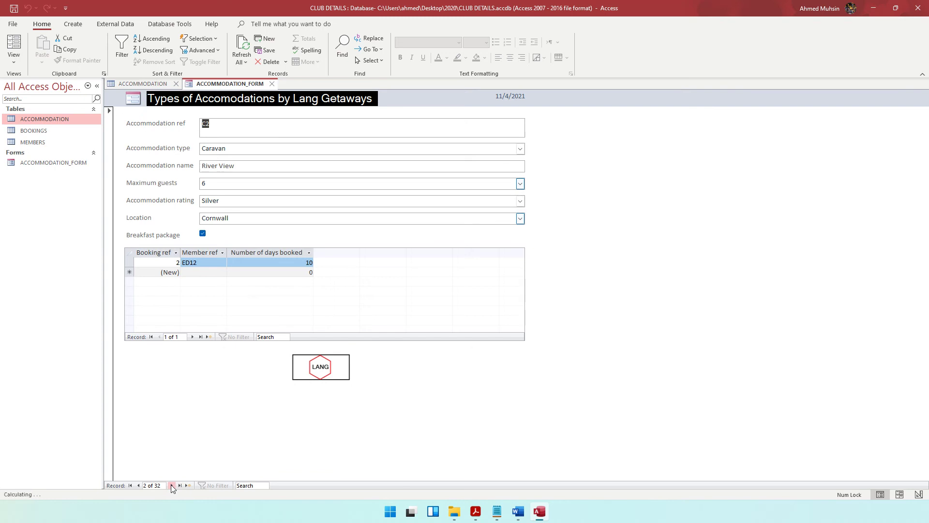
click(172, 485)
click(172, 485)
click(172, 485)
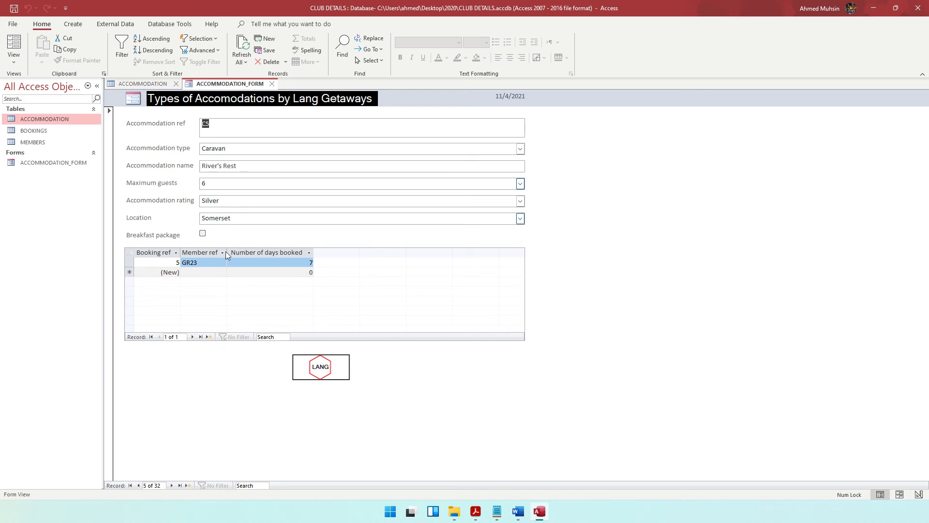
click(186, 486)
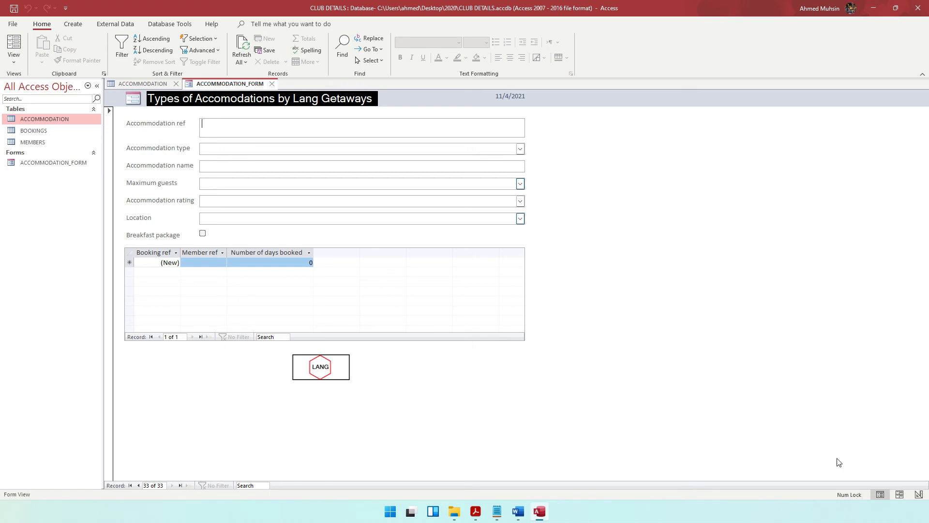
Check the lodge details in the practical paper and enter accommodation ref L9 and type Lodge in the new record.
click(478, 512)
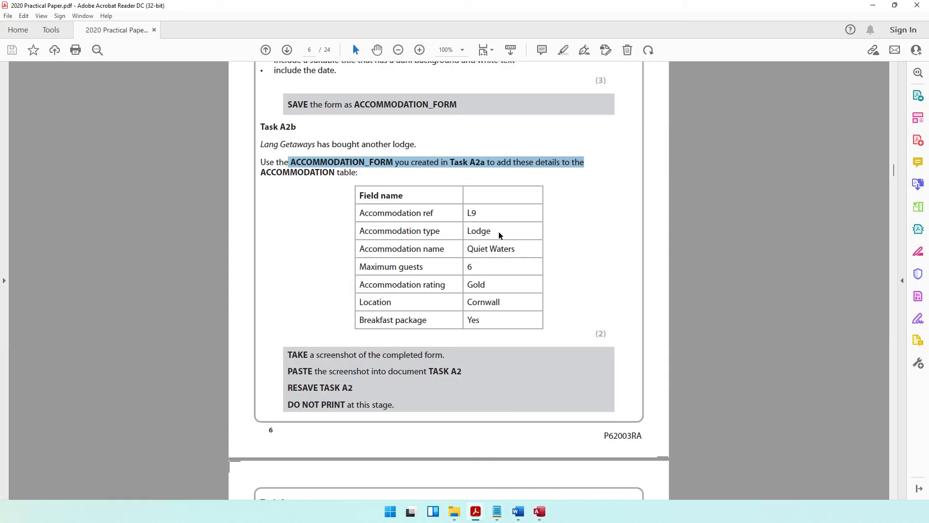
click(873, 6)
text(L)
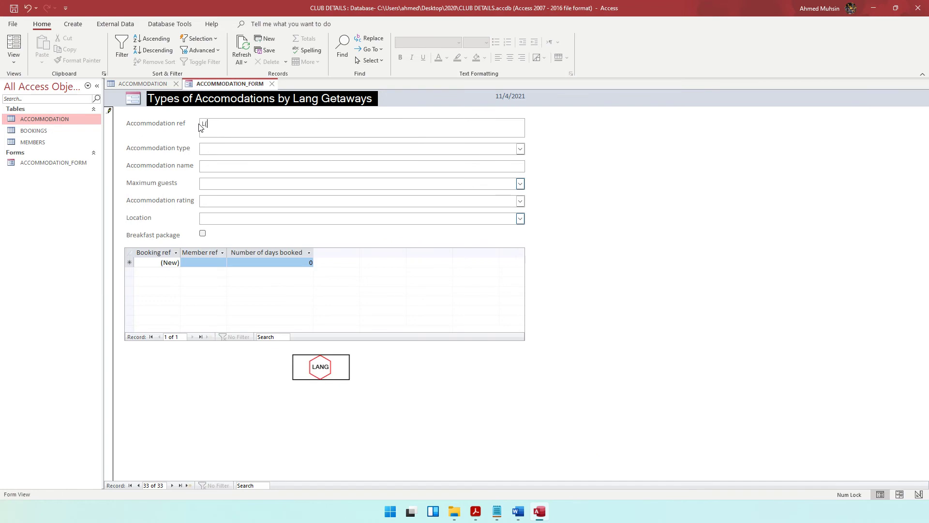
text(9)
click(212, 148)
text(Lodge)
Consult the paper again and enter the accommodation name Quiet Waters and 6 maximum guests.
key(alt+Tab)
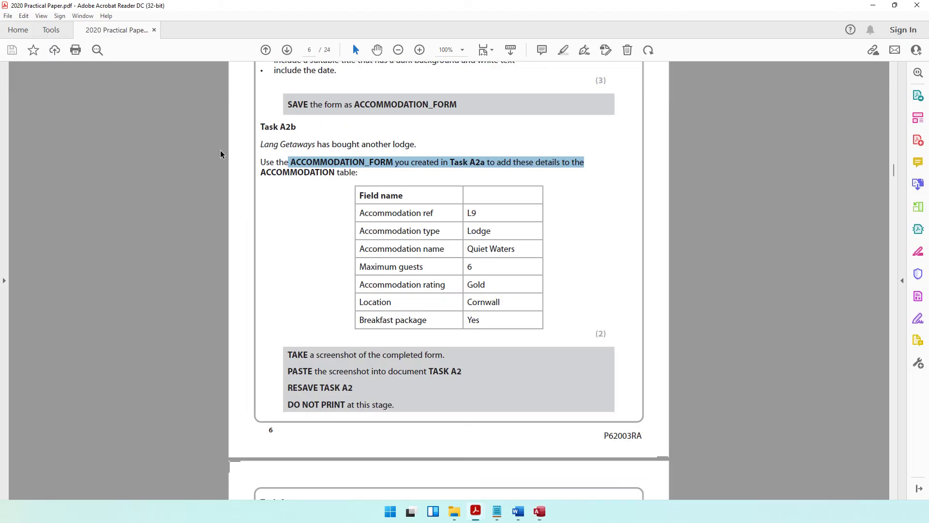
key(alt+Tab)
text(Quiet Waters)
key(Tab)
text(6)
key(Tab)
Set the accommodation rating to Gold and the location to Cornwall, and tick the breakfast package, checking the values in the paper.
key(alt+Tab)
key(alt+Tab)
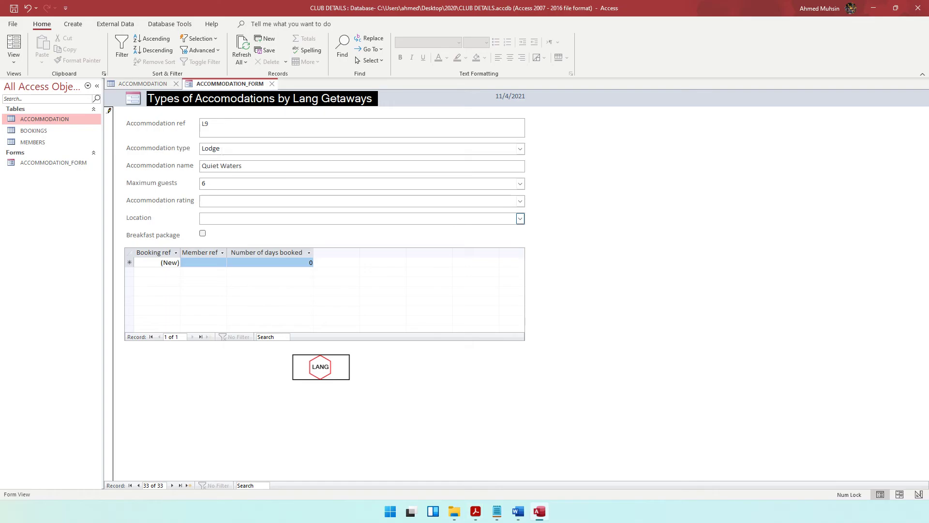
text(Gold)
key(Tab)
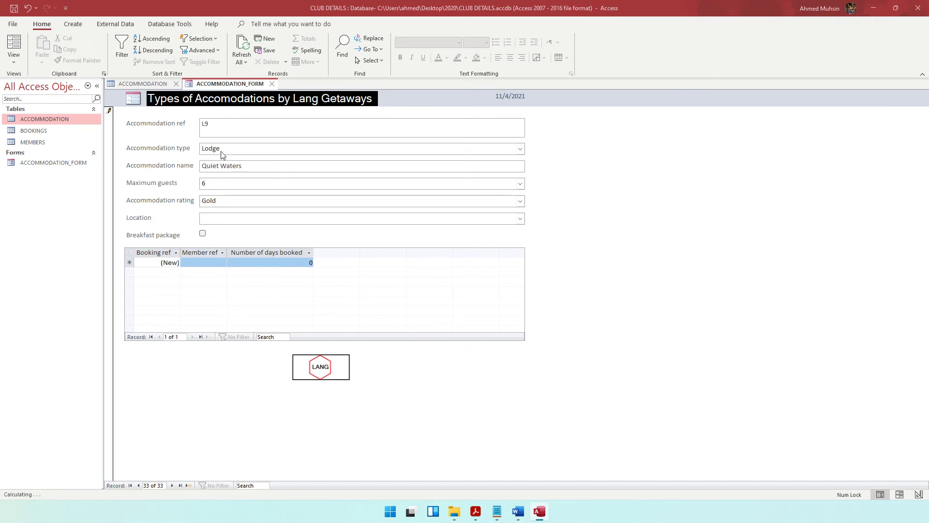
key(alt+Tab)
key(alt+Tab)
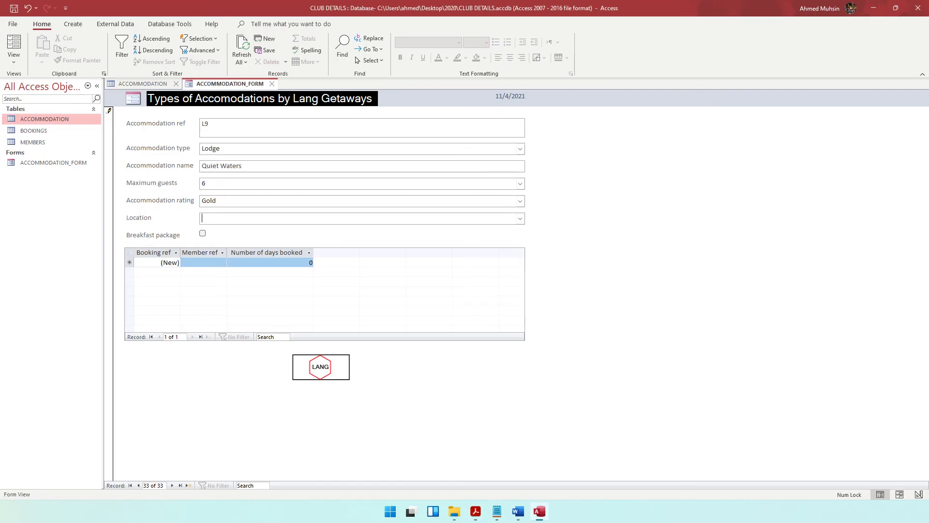
text(Cornwall)
key(Tab)
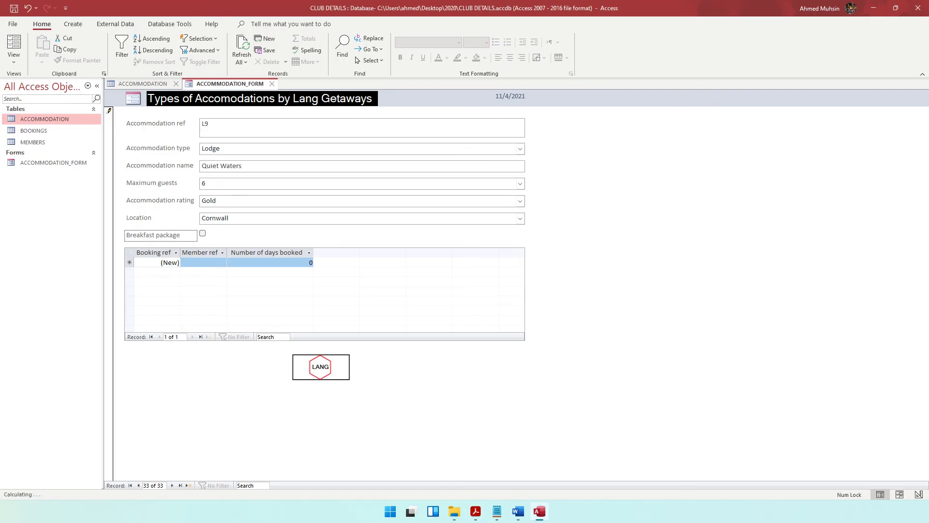
click(203, 234)
Check the screenshot instruction in the paper and paste the screenshot of the completed form into the Word document TASK A2.
key(alt+Tab)
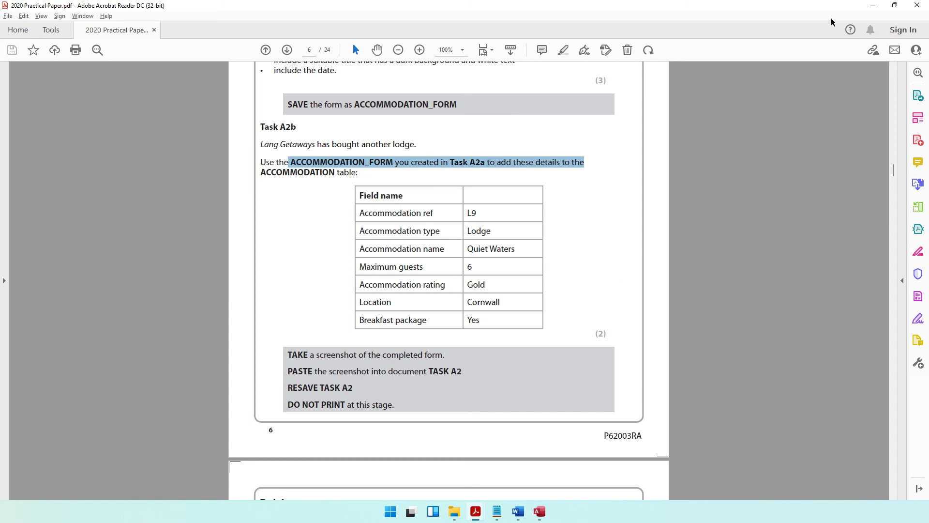
click(873, 5)
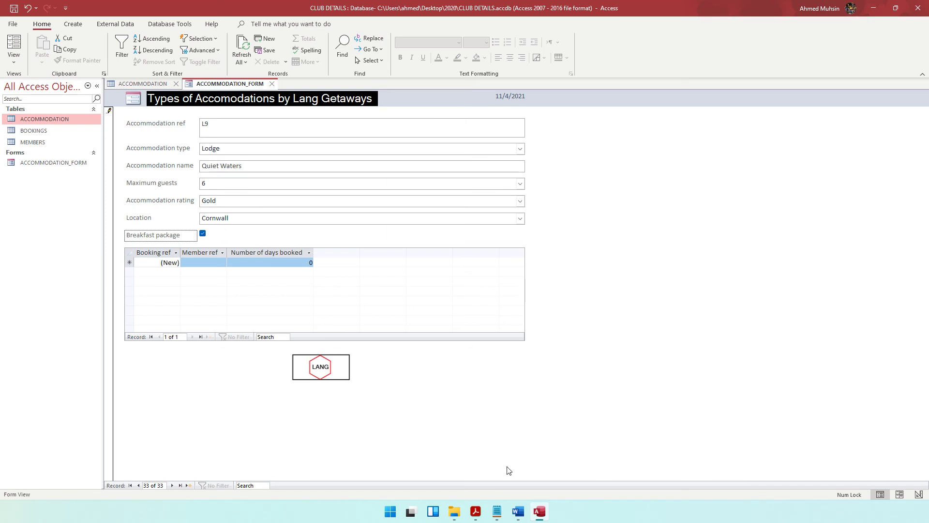
click(518, 512)
key(ctrl+v)
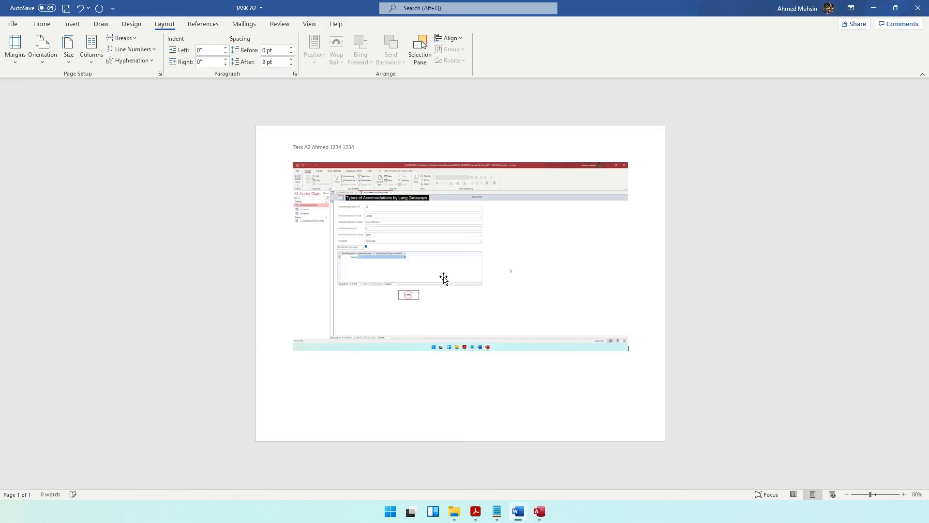
Return to Access, save the new lodge record, and look for it after L8 in the open ACCOMMODATION table.
key(alt+Tab)
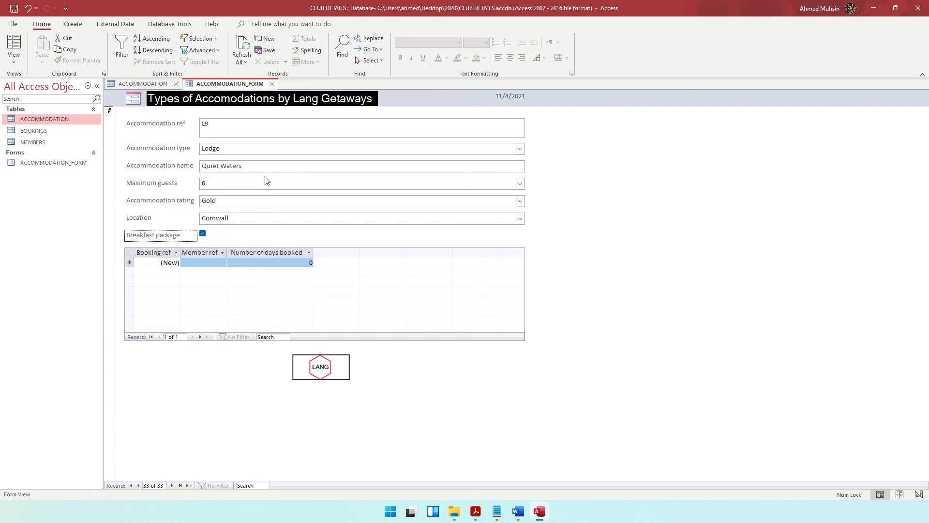
click(13, 9)
click(139, 85)
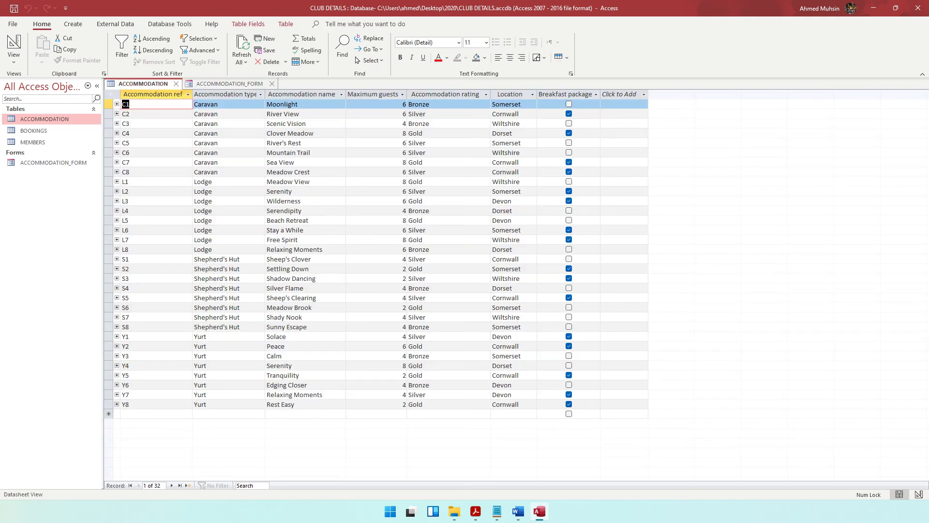
click(130, 250)
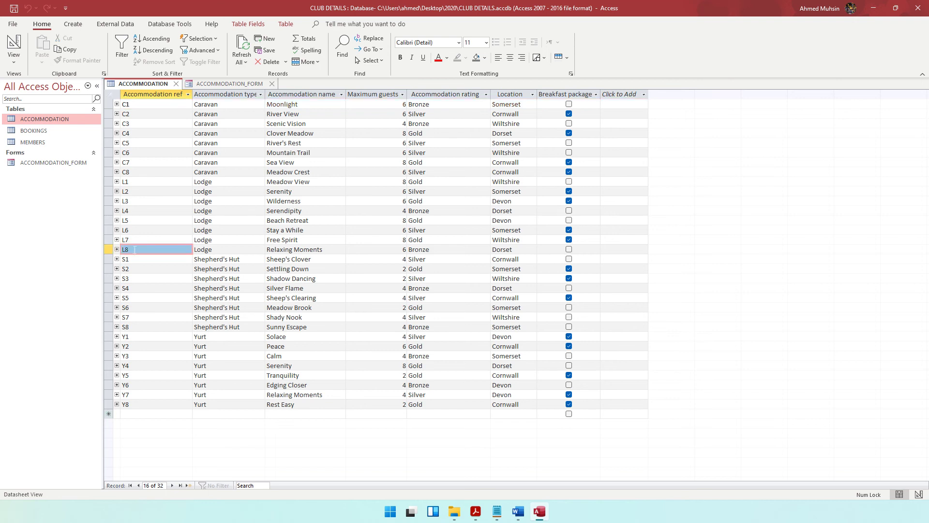
click(211, 84)
click(165, 85)
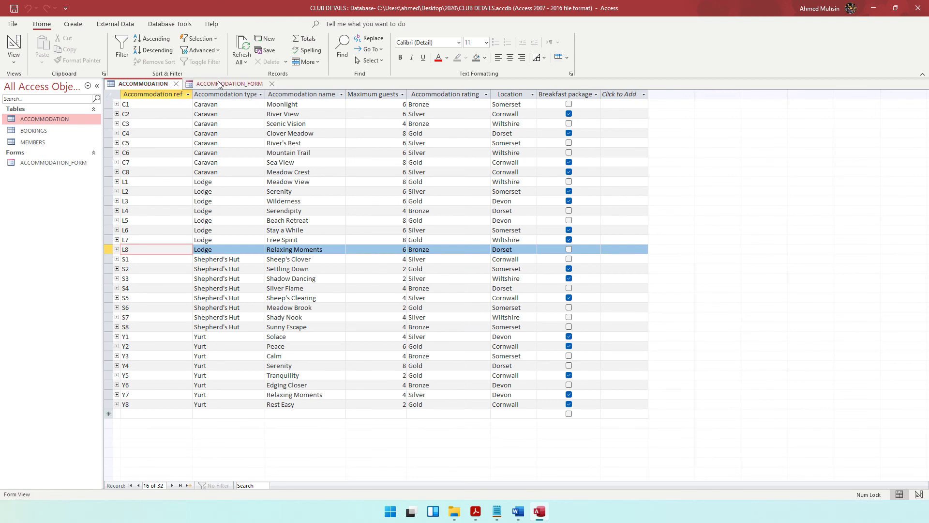
click(220, 85)
click(157, 85)
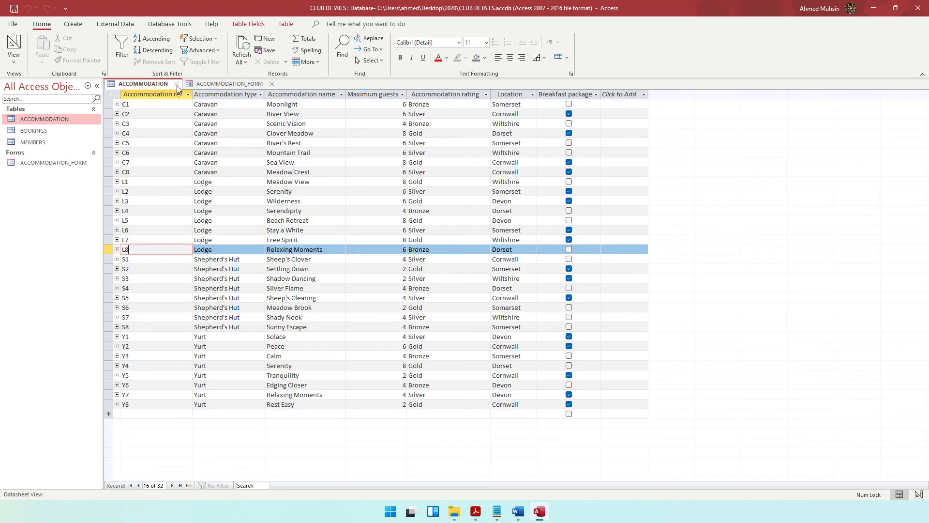
Close and reopen the ACCOMMODATION table to refresh it, and select the L9 record.
click(176, 84)
double_click(73, 120)
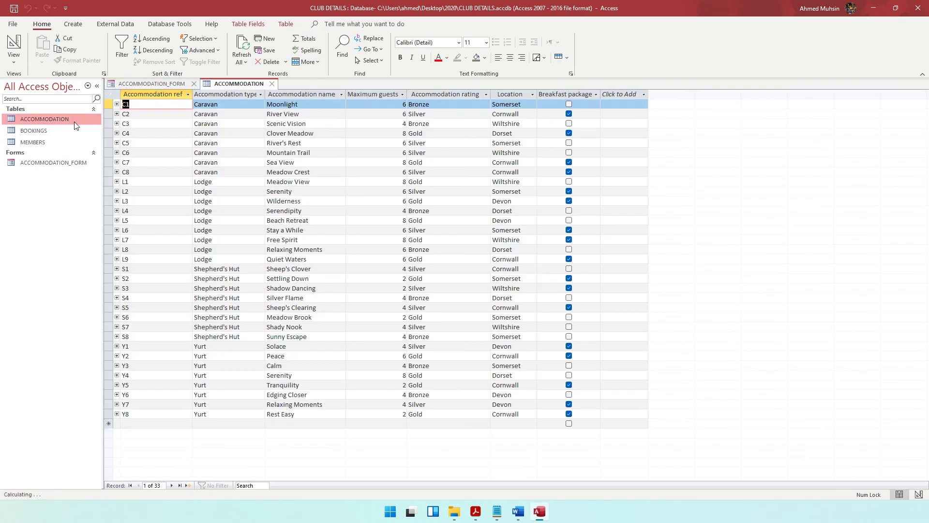
click(119, 259)
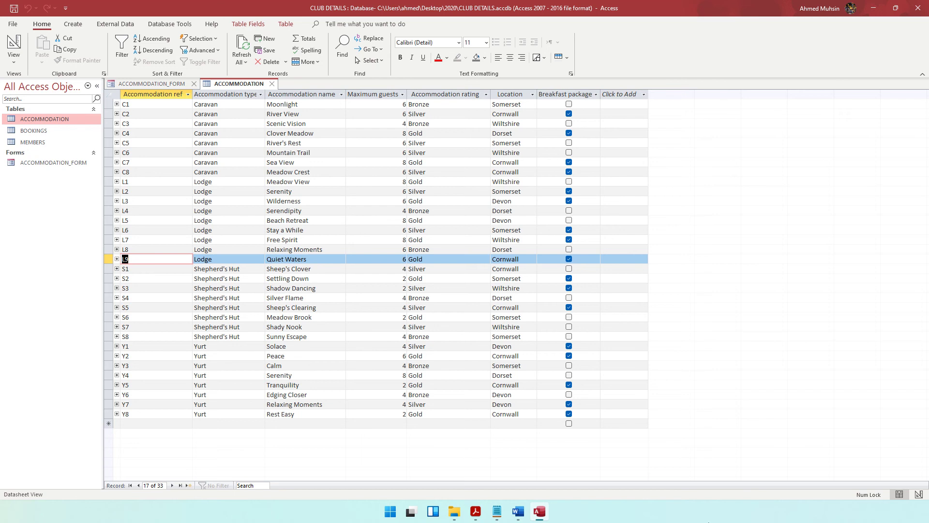
Check the remaining Task A2b instructions in the practical paper and resave the Word document TASK A2.
click(476, 512)
scroll(407, 358, down, 3)
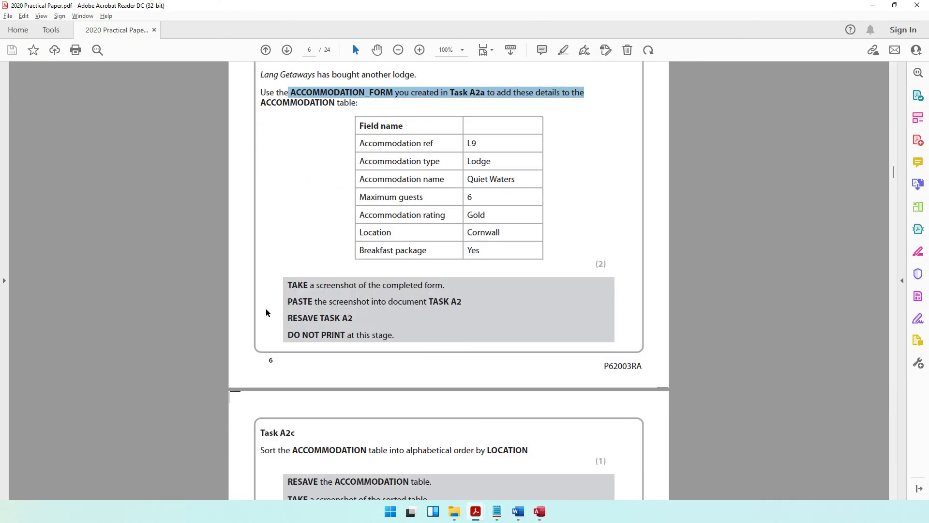
click(518, 511)
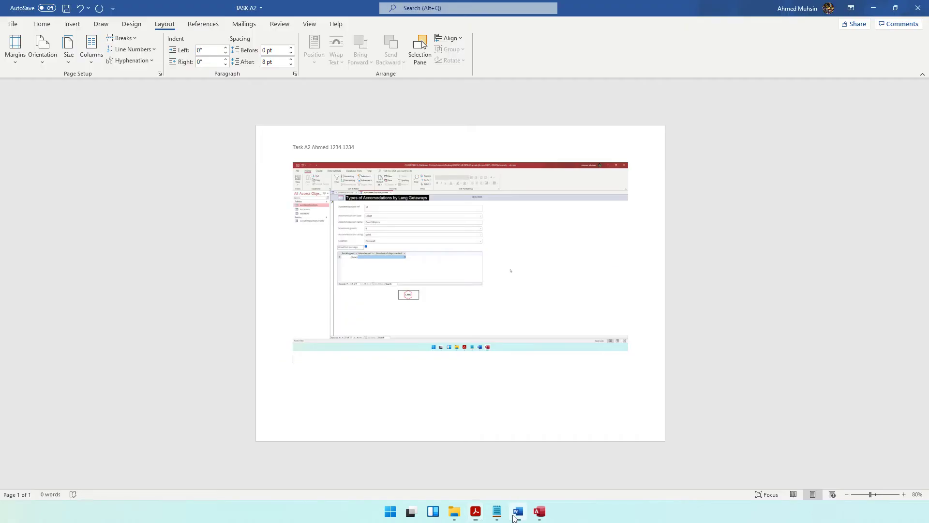
click(66, 7)
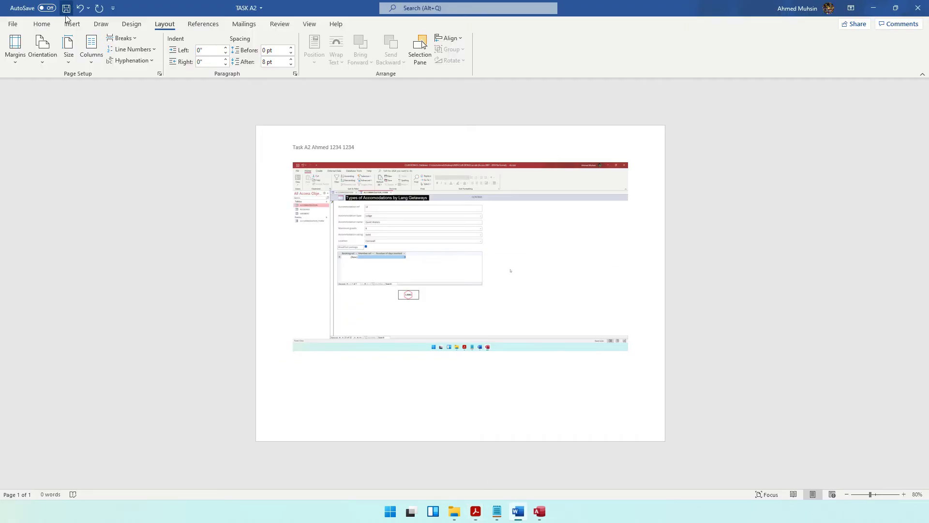
click(865, 15)
Read Task A2c in the practical paper and sort the ACCOMMODATION table by Location in ascending order.
scroll(319, 271, down, 10)
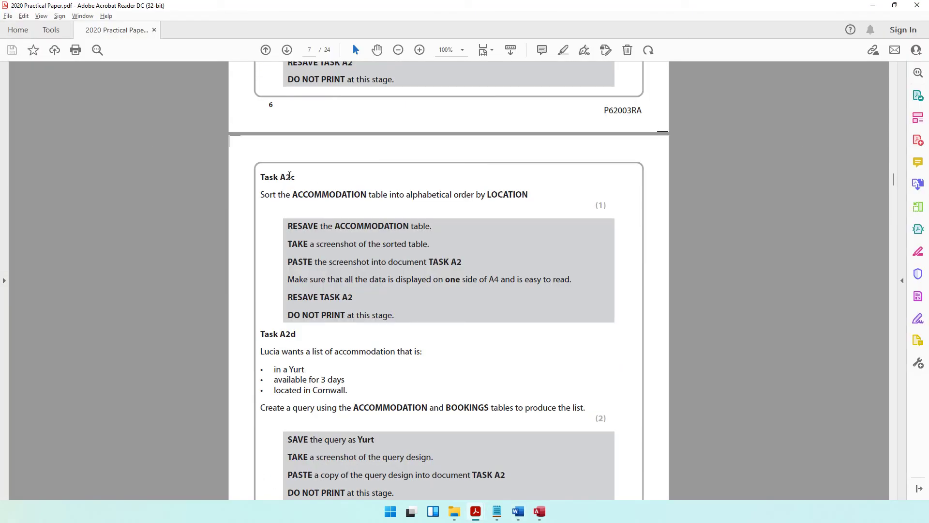
drag(283, 175, 294, 177)
click(873, 5)
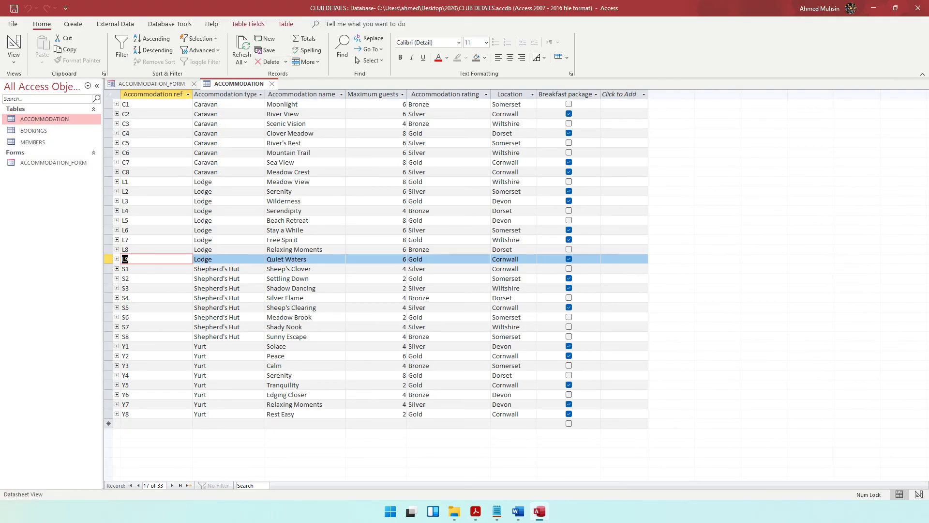
click(513, 95)
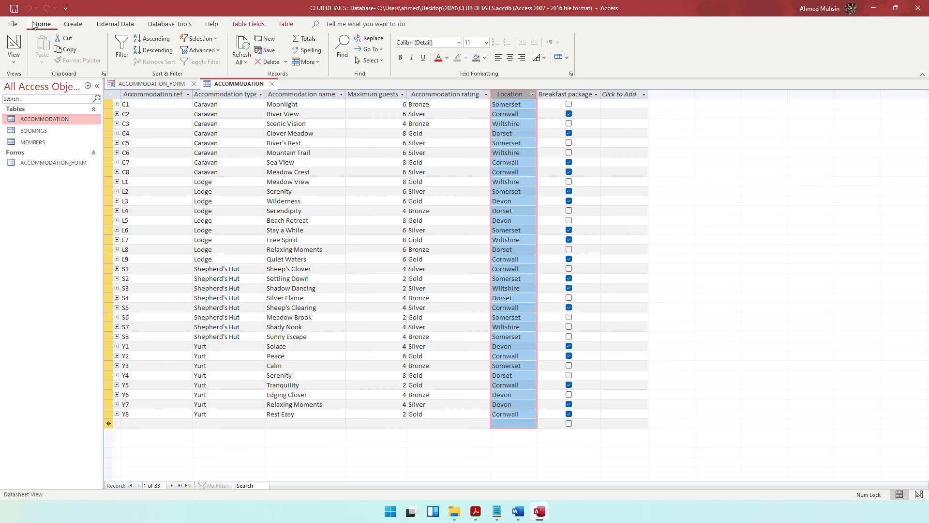
click(159, 40)
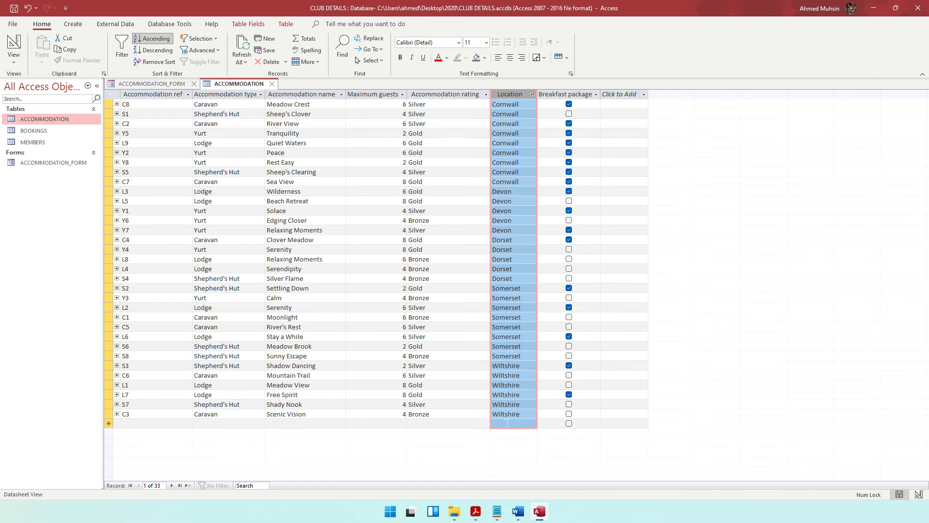
Review the Task A2c resave and screenshot instructions in the paper, and deselect the Location column in the sorted table.
click(475, 511)
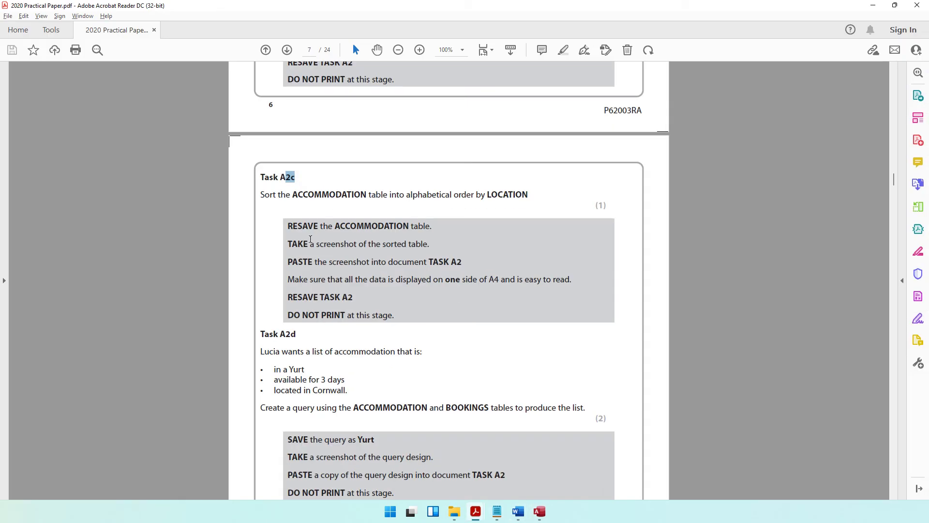
click(540, 511)
key(alt+Tab)
key(alt+Tab)
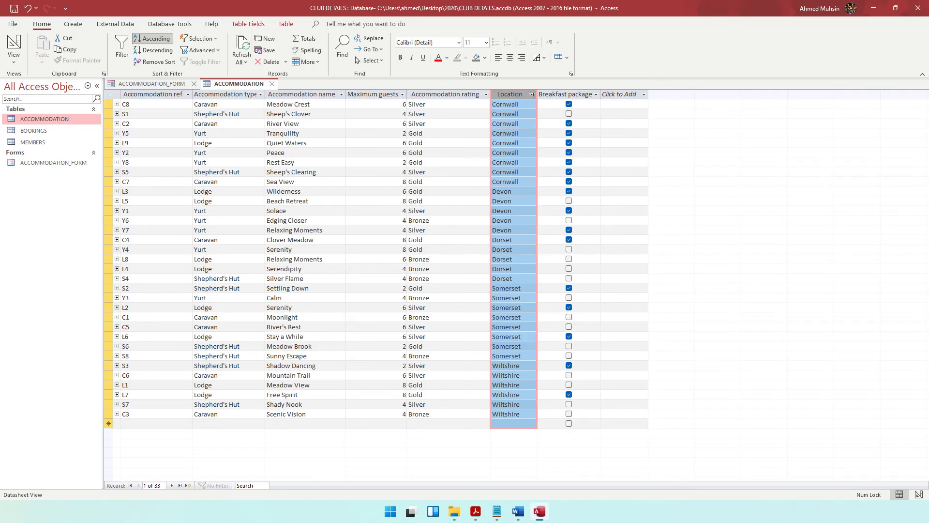
click(622, 278)
key(alt+Tab)
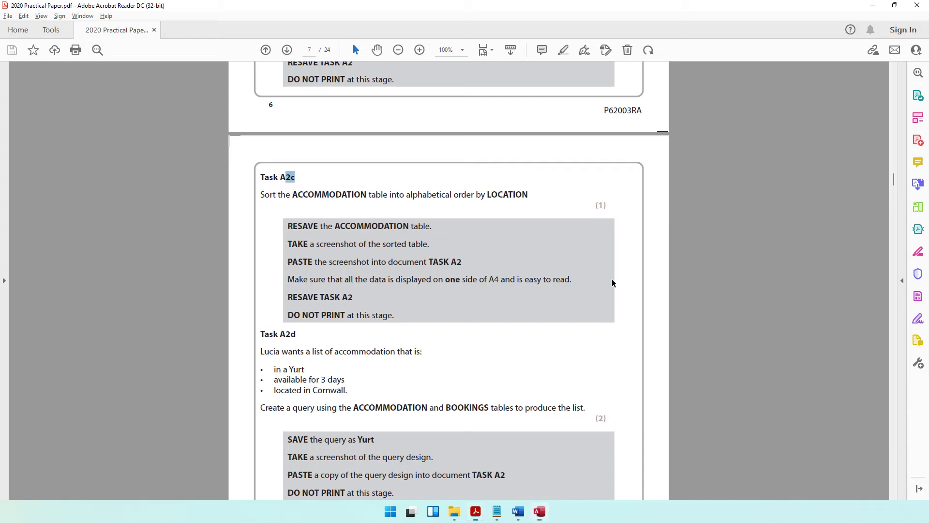
Paste the sorted-table screenshot into the Word document TASK A2 and check it against the paper's one-side-of-A4 readability instruction.
key(alt+Tab)
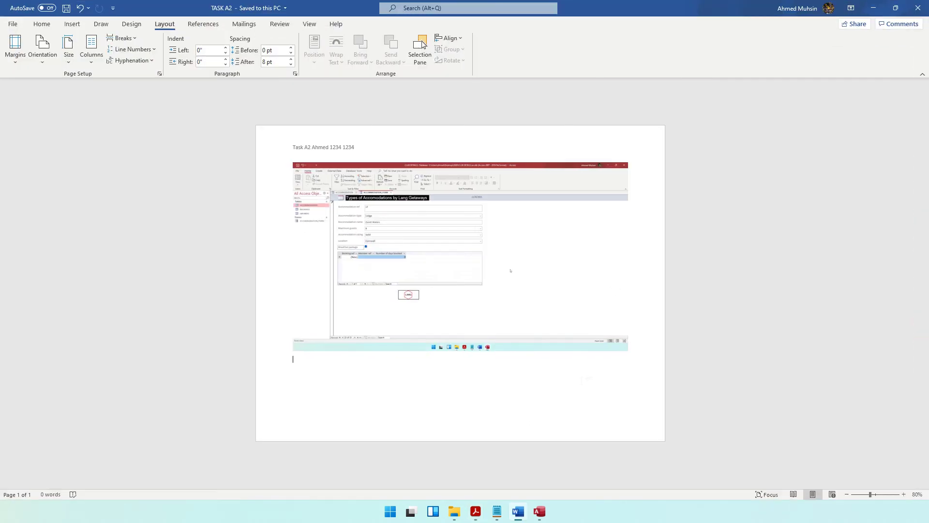
key(ctrl+v)
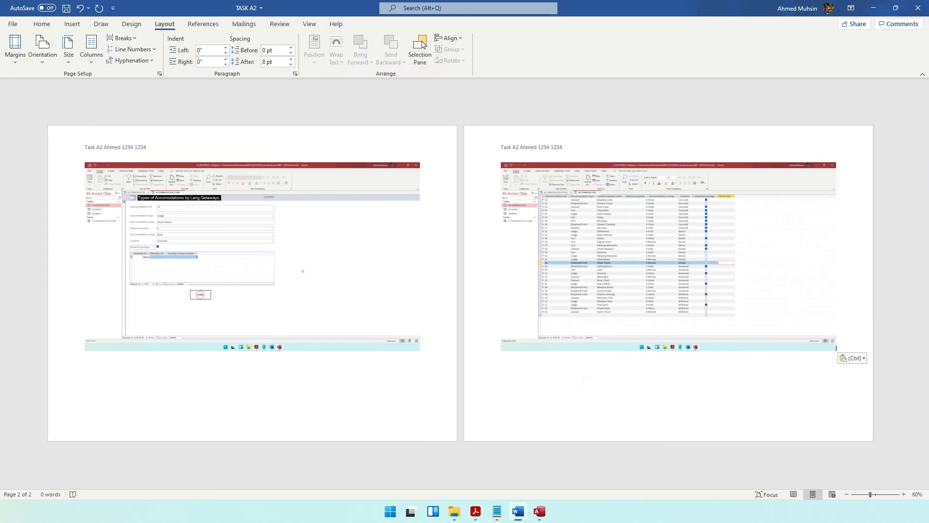
key(alt+Tab)
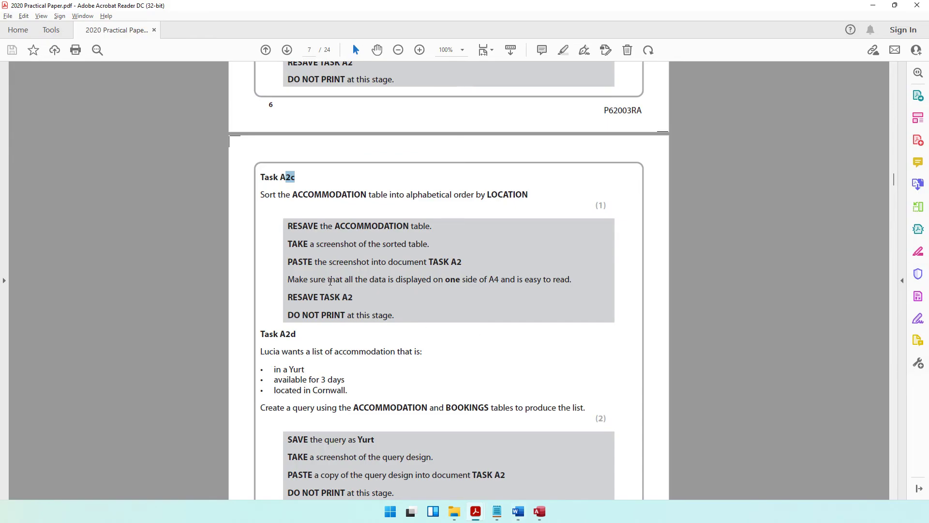
mouse_move(330, 281)
mouse_down()
mouse_move(570, 282)
mouse_move(563, 283)
mouse_up()
key(alt+Tab)
click(596, 247)
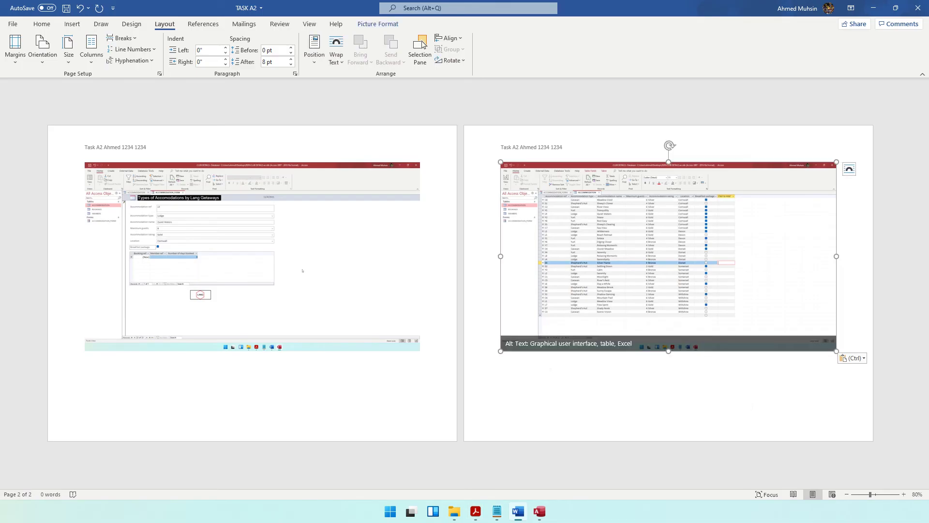
Review the closing Task A2c instructions in the practical paper and read the Task A2d query, field, sorting and screenshot requirements.
key(alt+Tab)
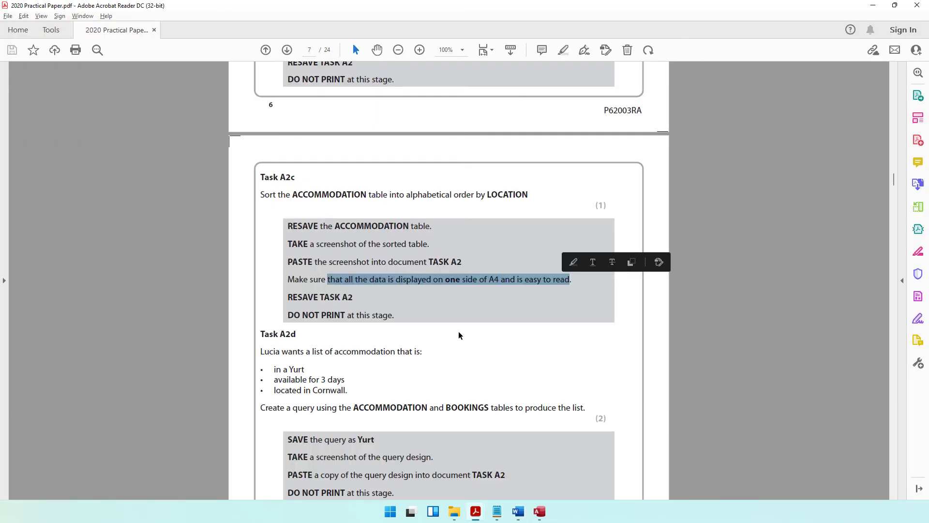
drag(310, 298, 384, 315)
click(322, 315)
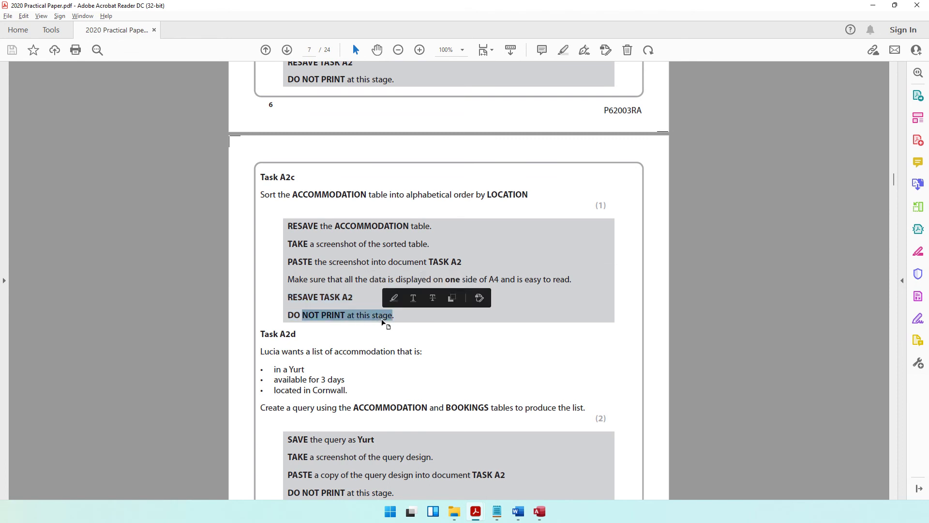
drag(280, 177, 296, 176)
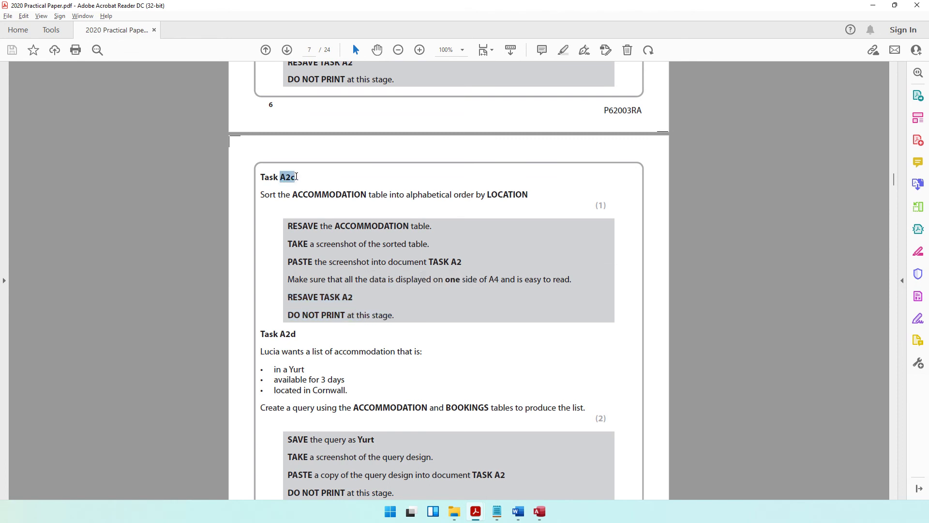
scroll(302, 193, down, 3)
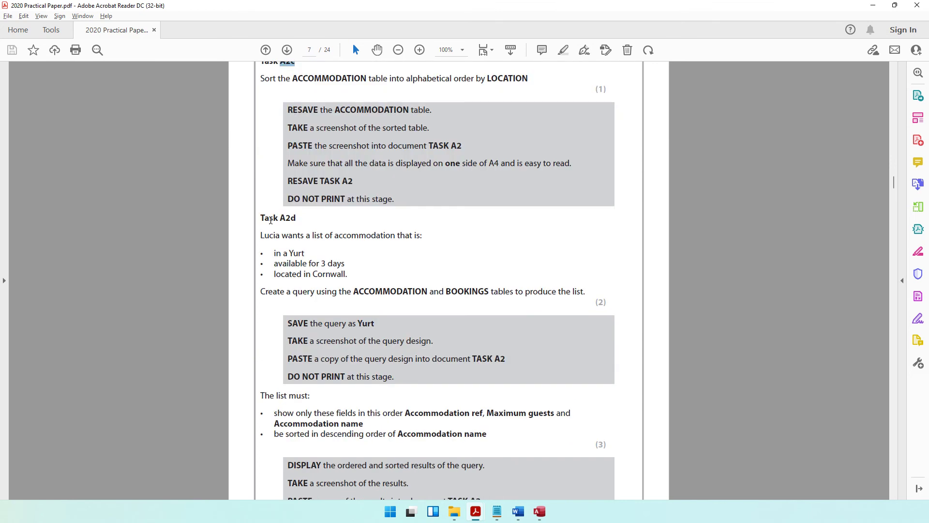
drag(261, 219, 301, 218)
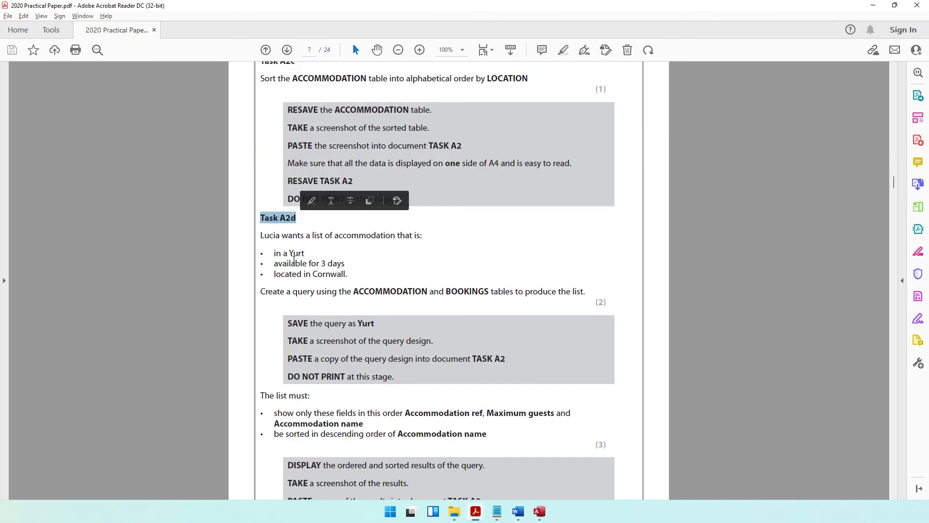
scroll(345, 281, down, 5)
scroll(344, 282, up, 2)
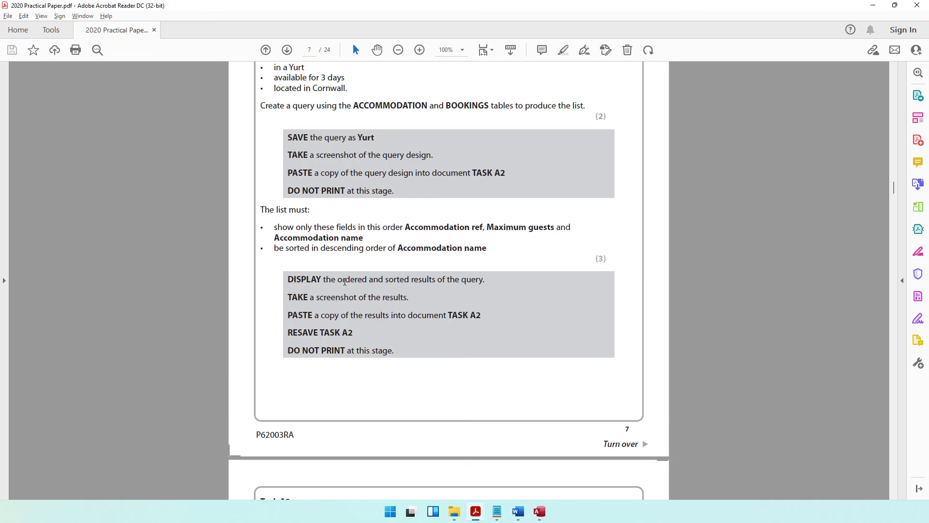
scroll(345, 282, up, 1)
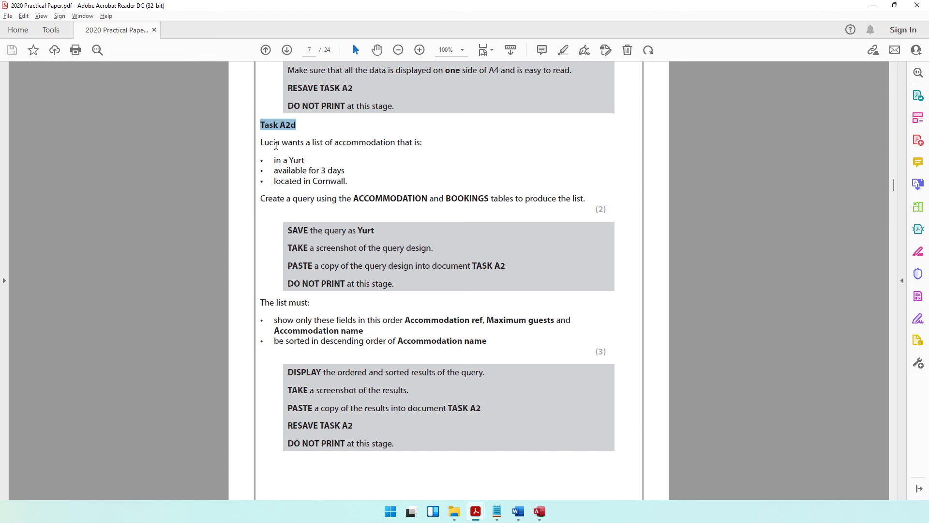
drag(317, 198, 571, 203)
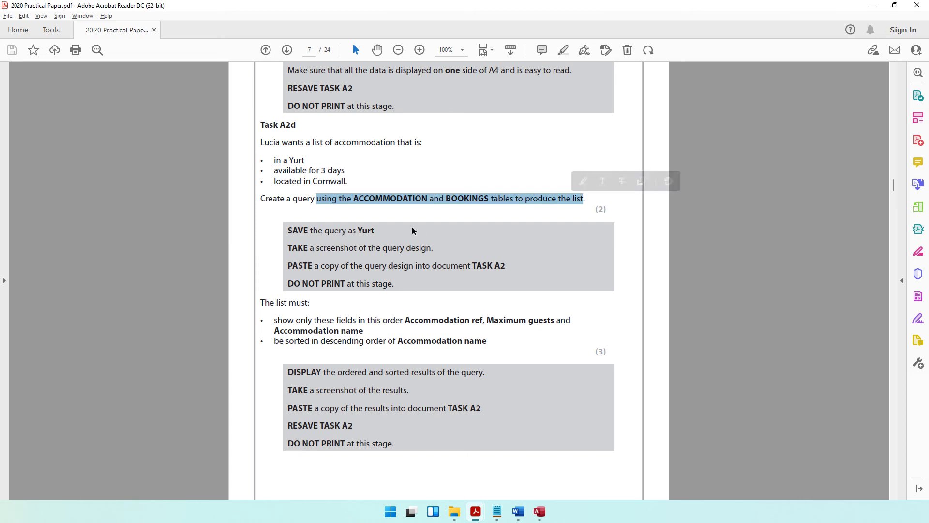
Switch to the Access database and create a new query in design view using the ACCOMMODATION and BOOKINGS tables.
click(534, 516)
click(73, 23)
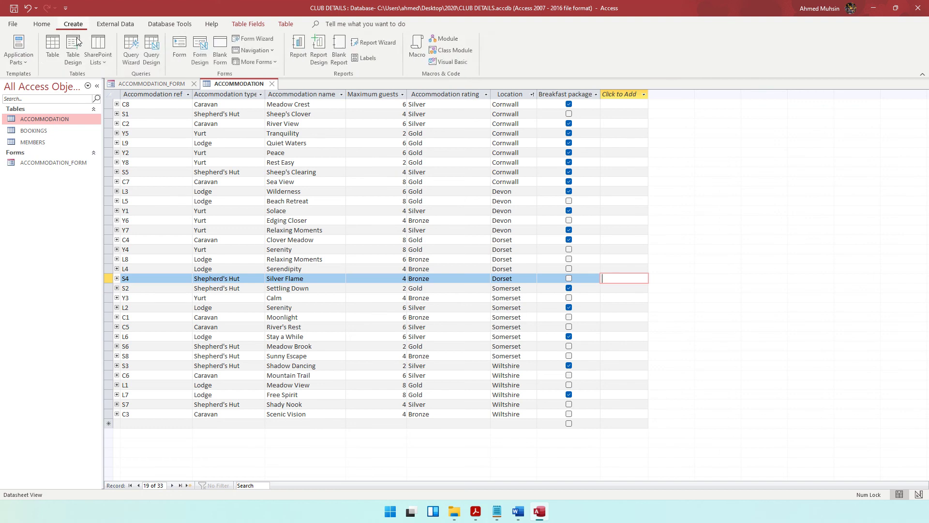
click(147, 61)
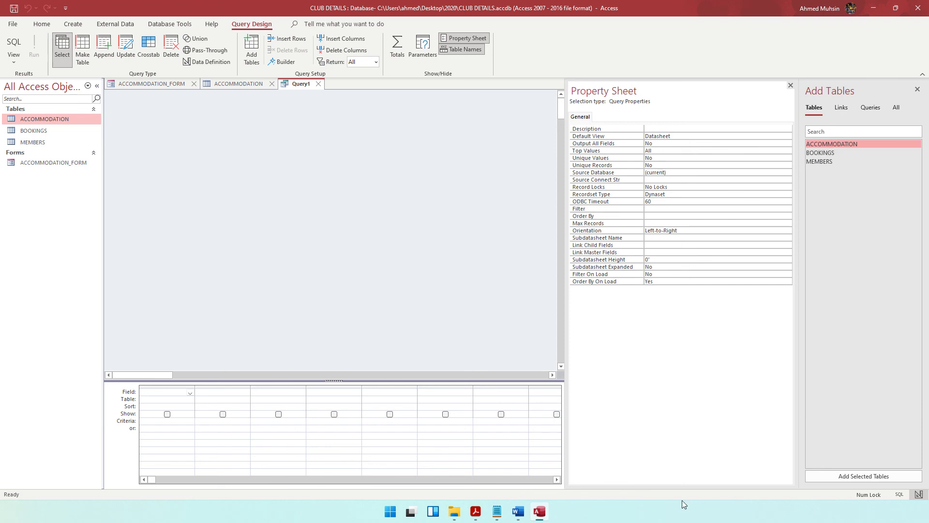
click(475, 511)
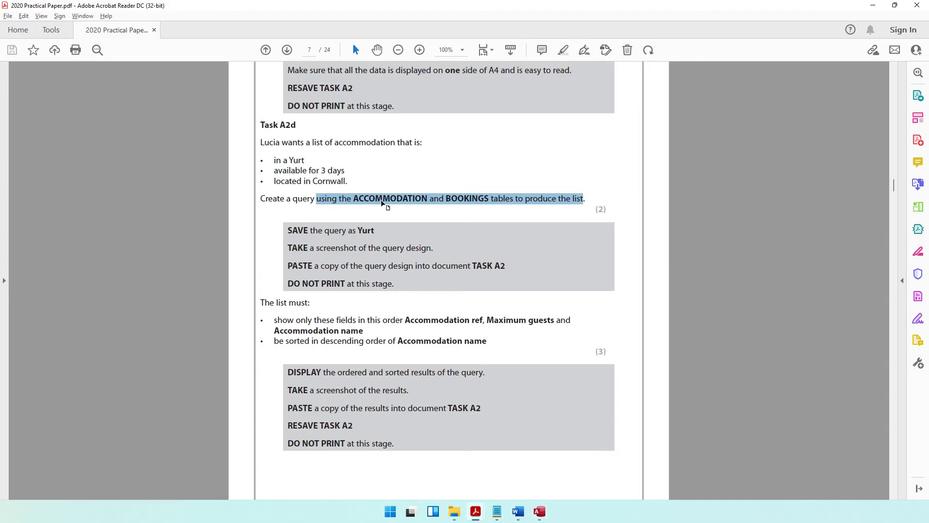
click(382, 200)
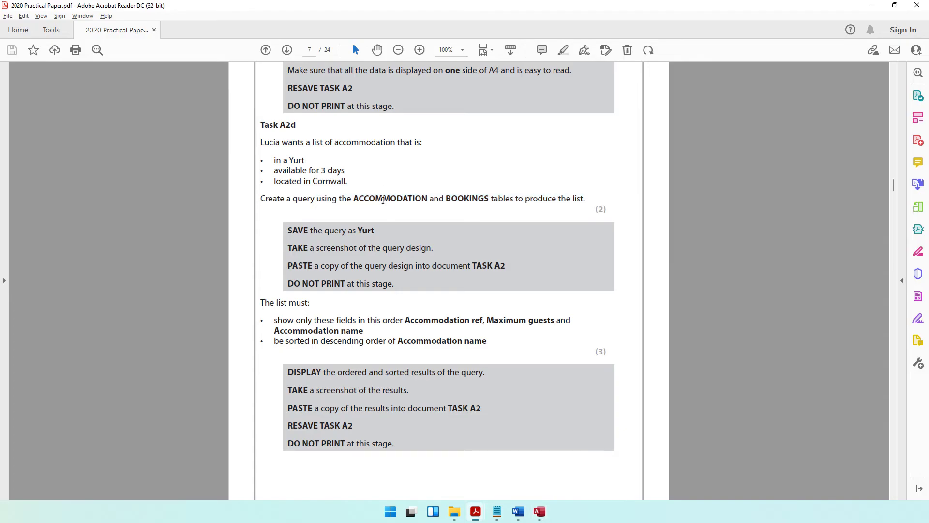
click(873, 5)
double_click(832, 144)
double_click(821, 153)
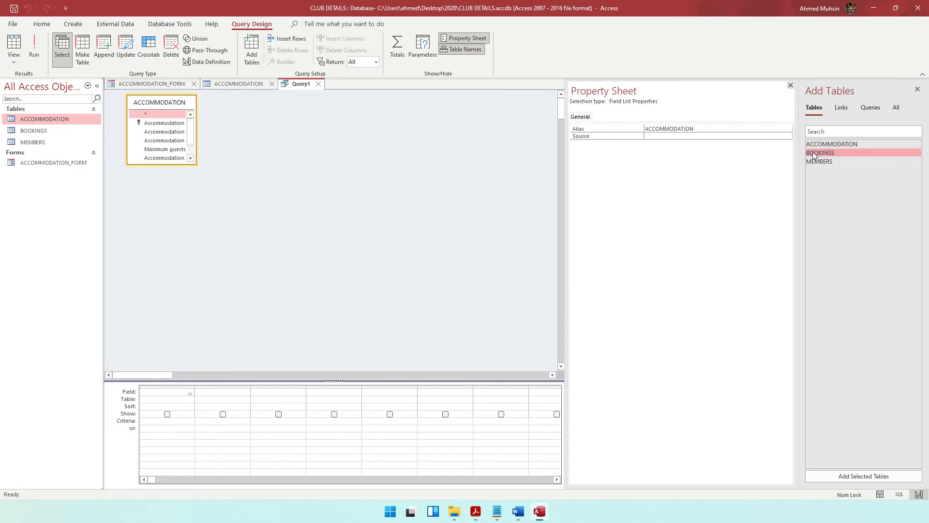
Enlarge the ACCOMMODATION and BOOKINGS field lists to show full field names, and move BOOKINGS away from ACCOMMODATION.
click(194, 165)
drag(193, 165, 187, 216)
drag(269, 165, 269, 197)
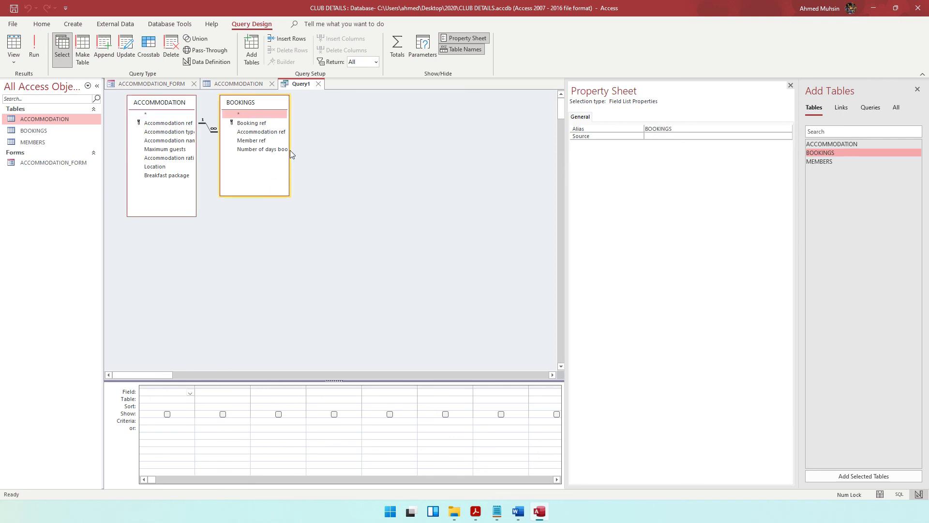
drag(289, 154, 324, 158)
drag(299, 105, 371, 136)
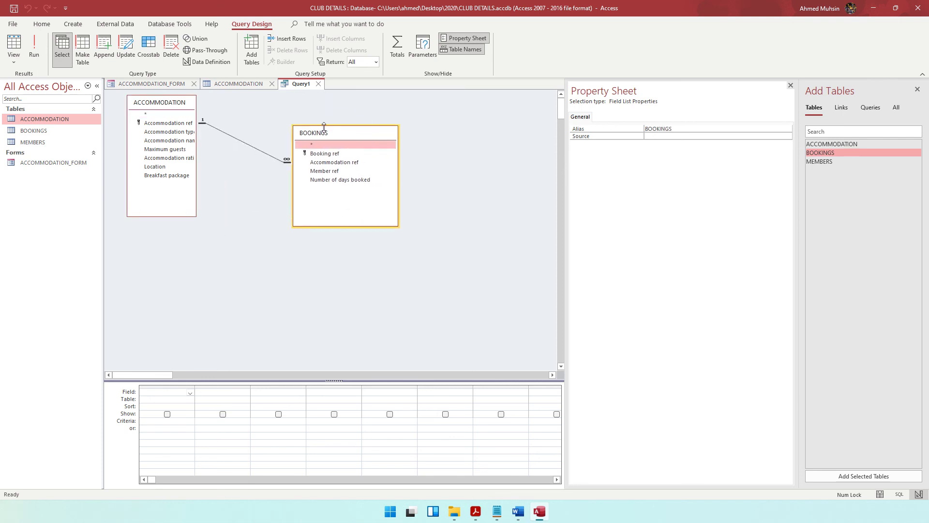
drag(195, 178, 237, 178)
drag(329, 133, 345, 114)
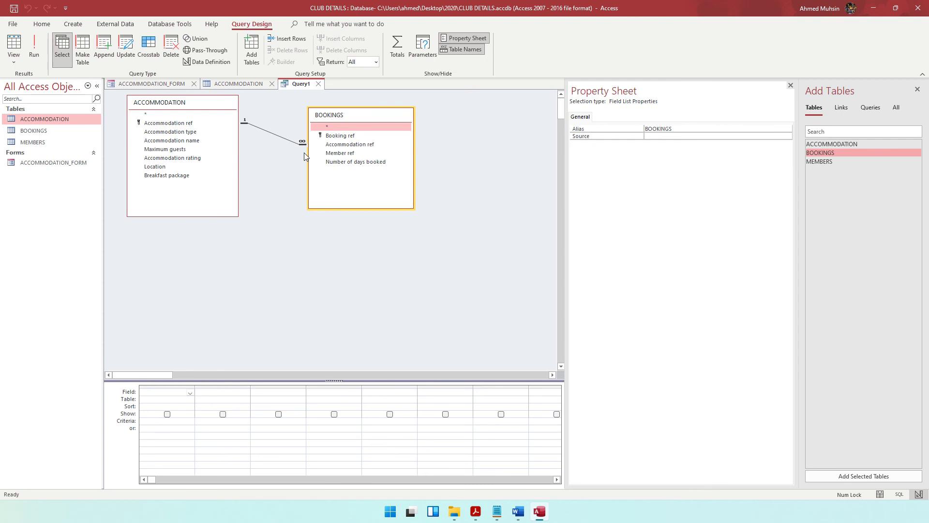
Check the Task A2d criteria and required fields, and add Accommodation ref, Accommodation name and Maximum guests to the query grid.
key(alt+Tab)
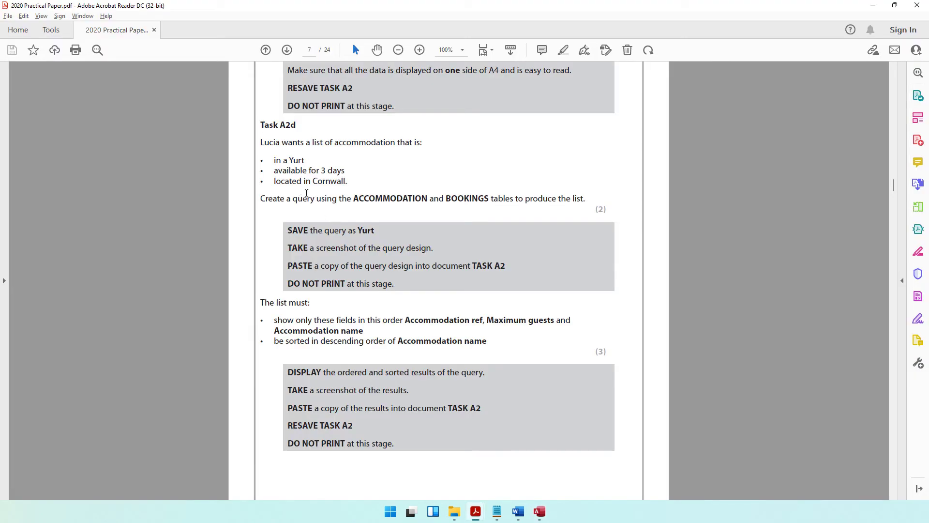
drag(272, 160, 347, 181)
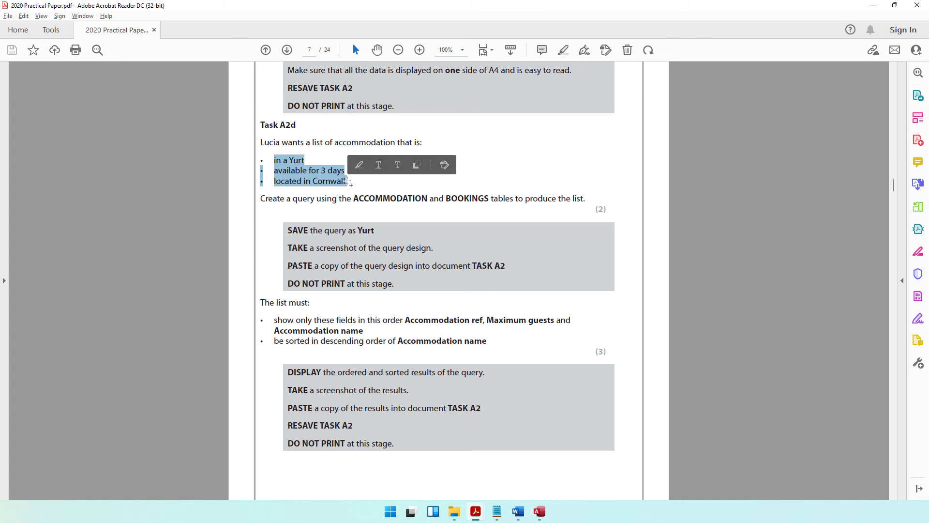
click(333, 183)
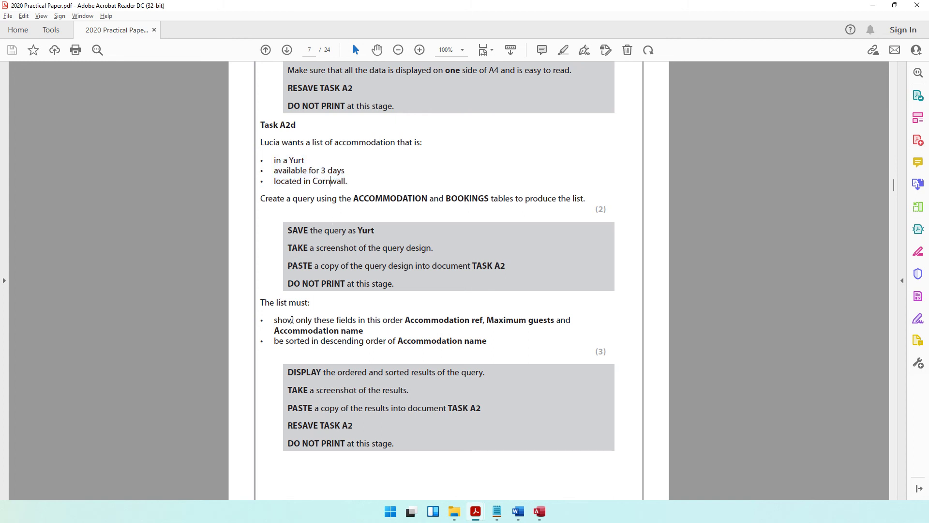
drag(274, 320, 367, 334)
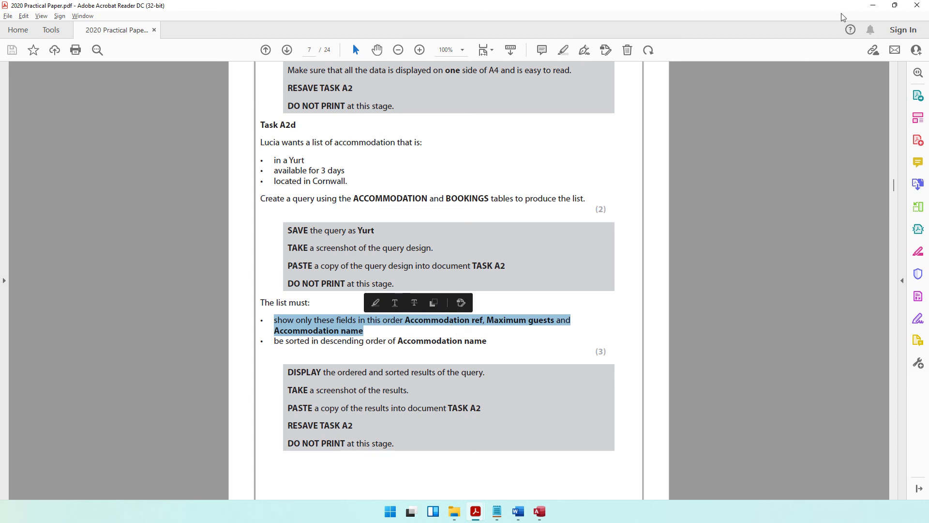
key(alt+Tab)
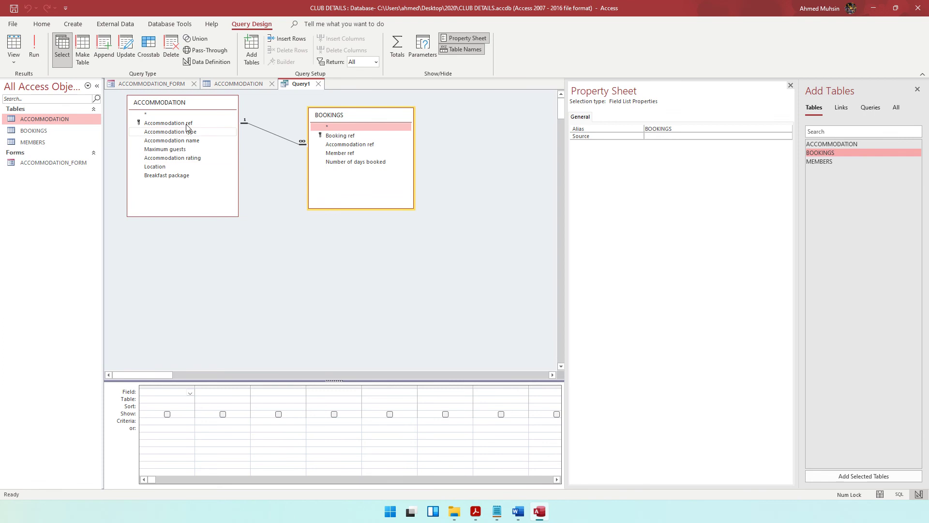
double_click(187, 124)
double_click(187, 141)
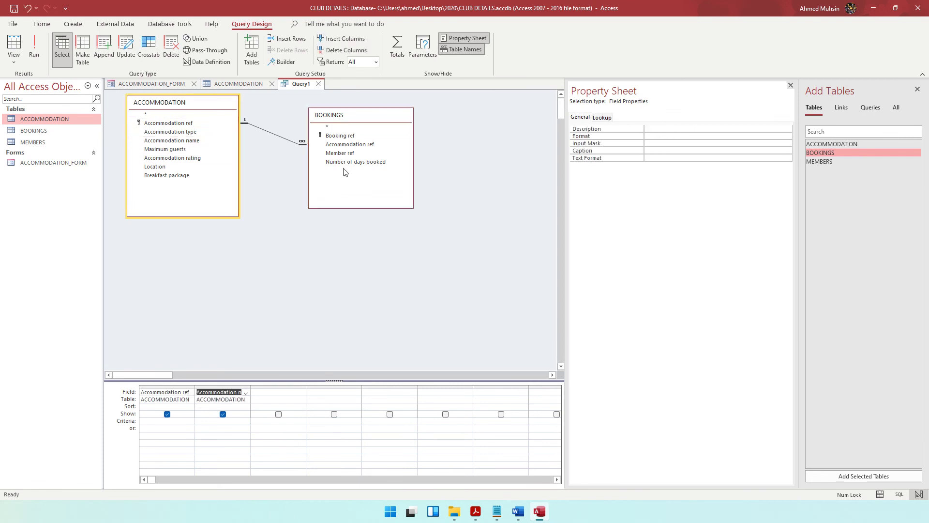
double_click(186, 150)
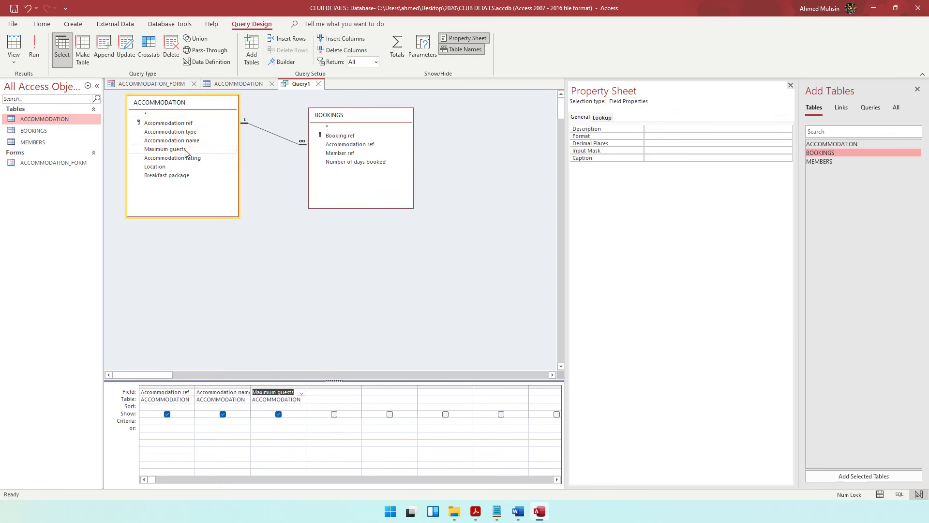
Recheck the required field order in the paper and change the query's second field to Maximum guests and third to Accommodation name.
key(alt+Tab)
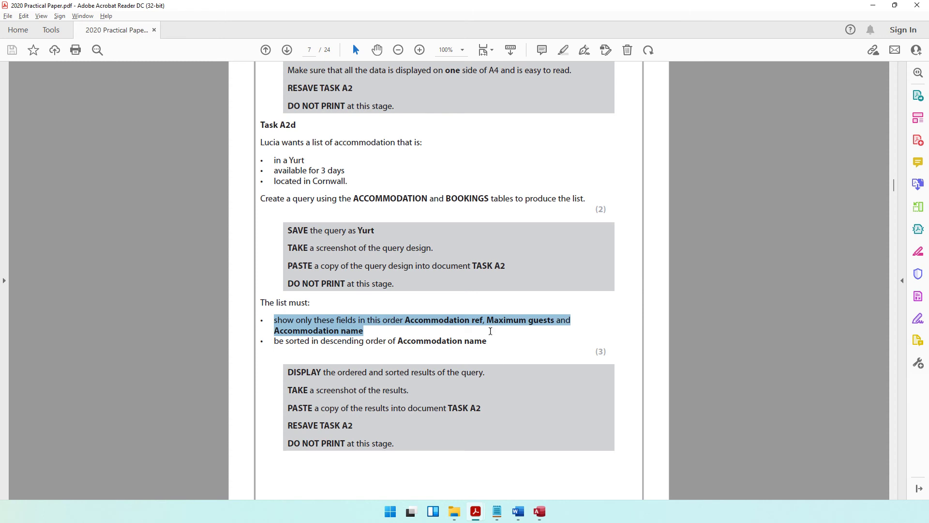
click(873, 11)
click(230, 392)
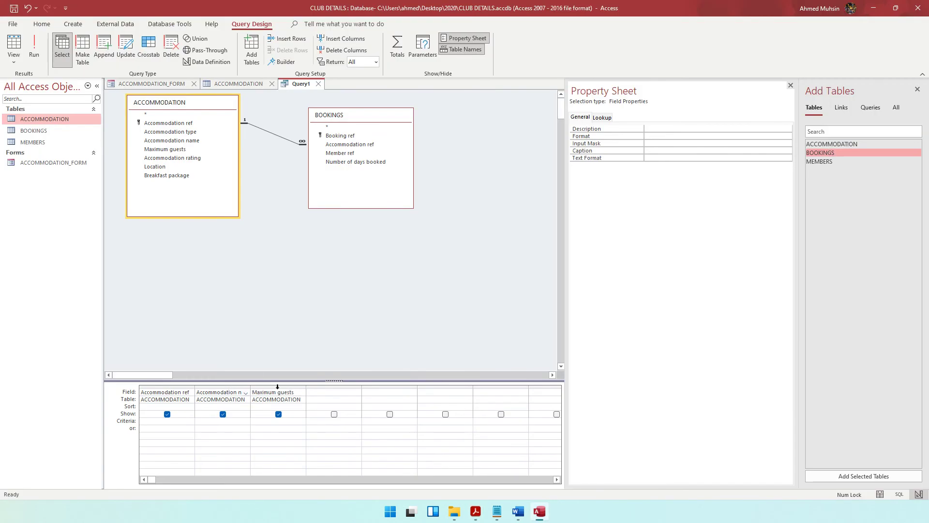
click(239, 386)
click(245, 392)
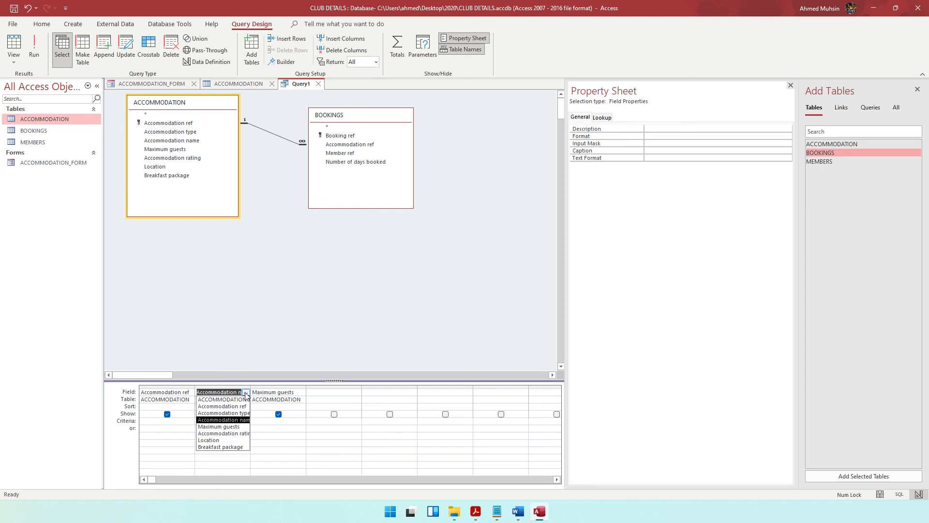
click(222, 428)
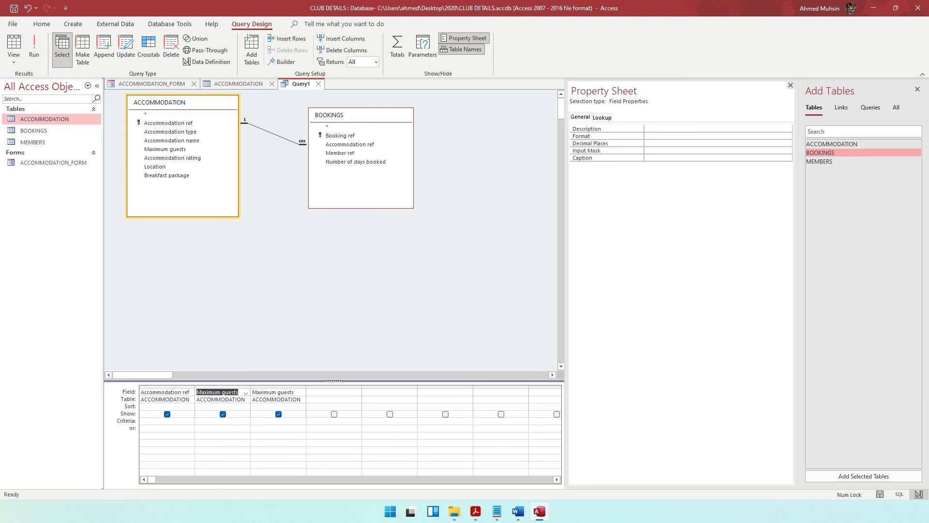
click(301, 393)
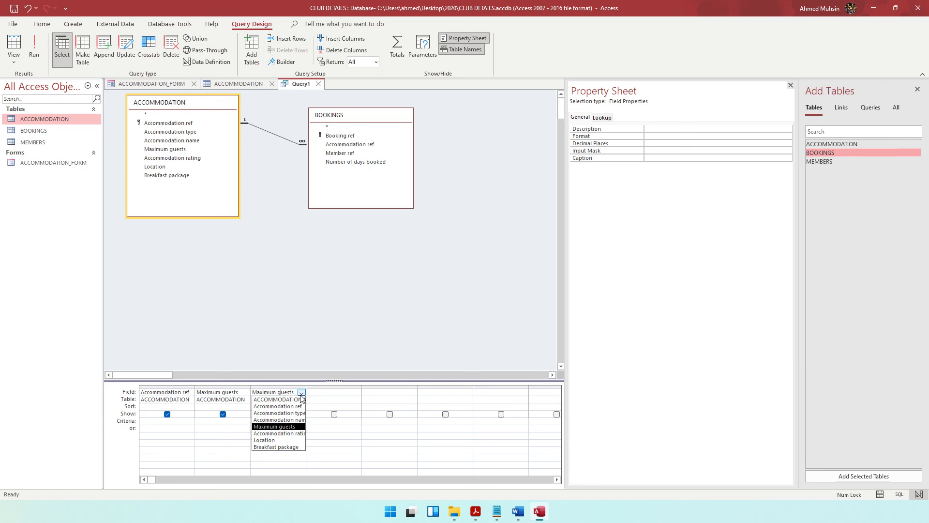
click(295, 420)
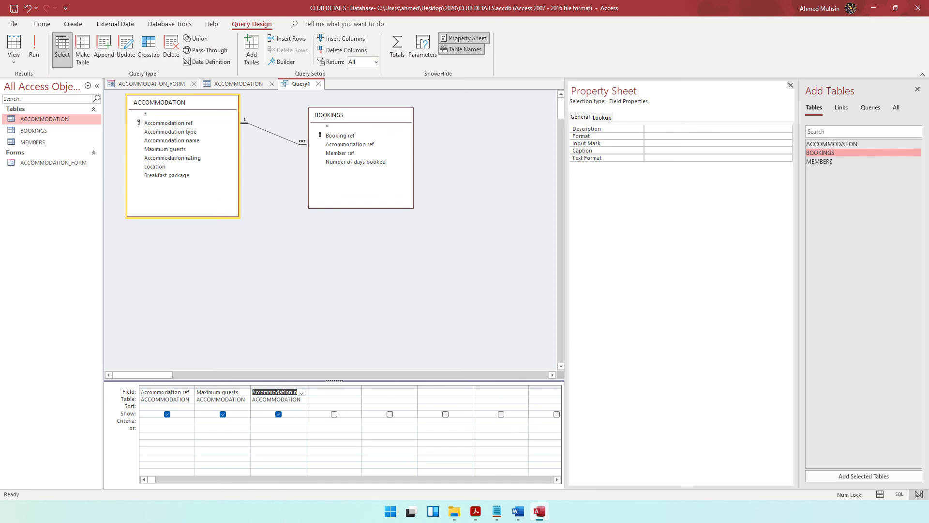
Select the whole Accommodation ref column in the query design grid.
click(168, 400)
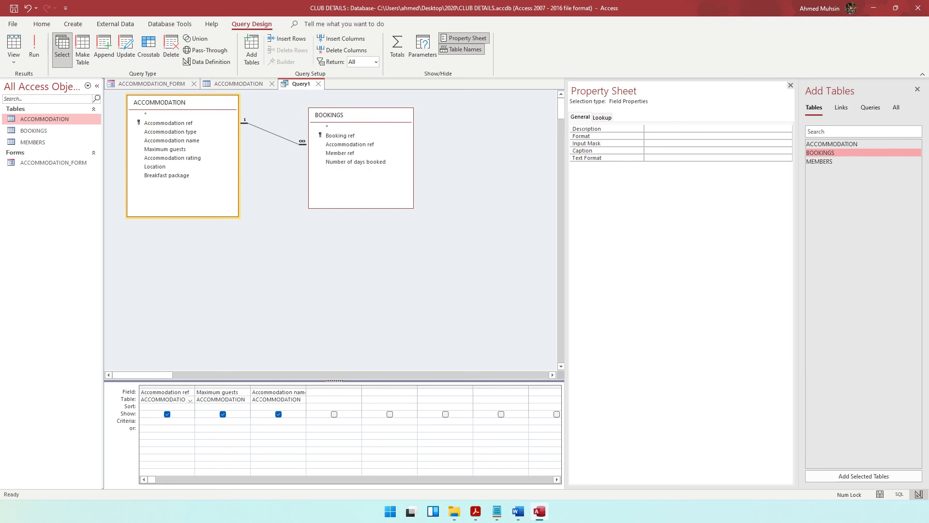
click(183, 386)
click(180, 393)
click(178, 387)
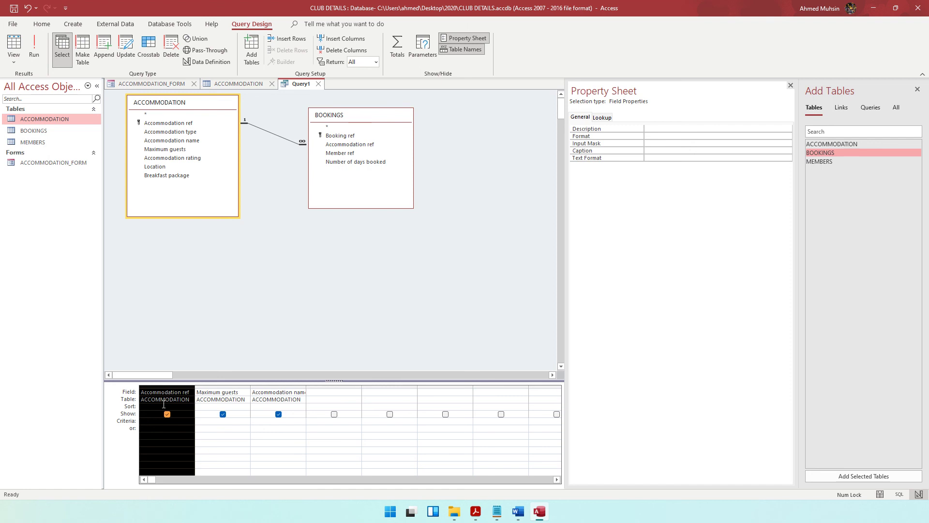
Change the source table of the query's Accommodation ref column to BOOKINGS.
click(186, 400)
click(190, 400)
click(173, 415)
click(189, 392)
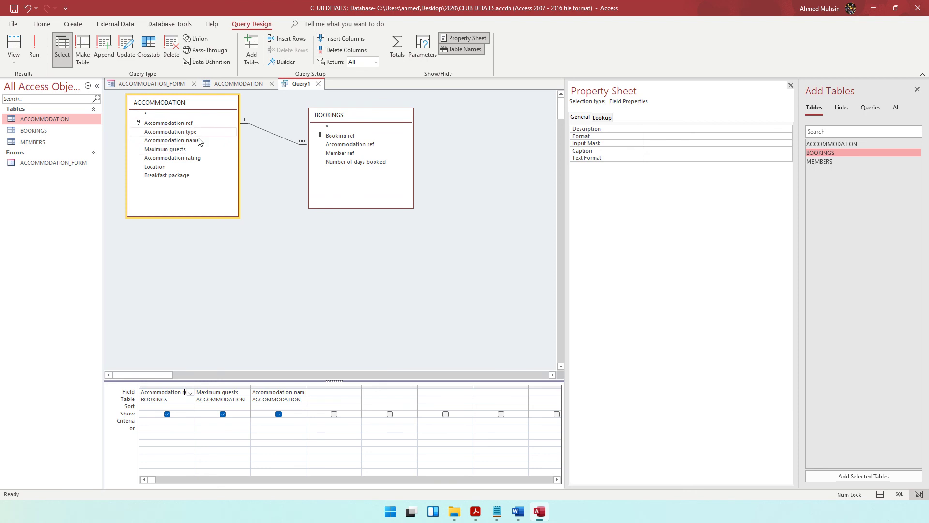
click(355, 144)
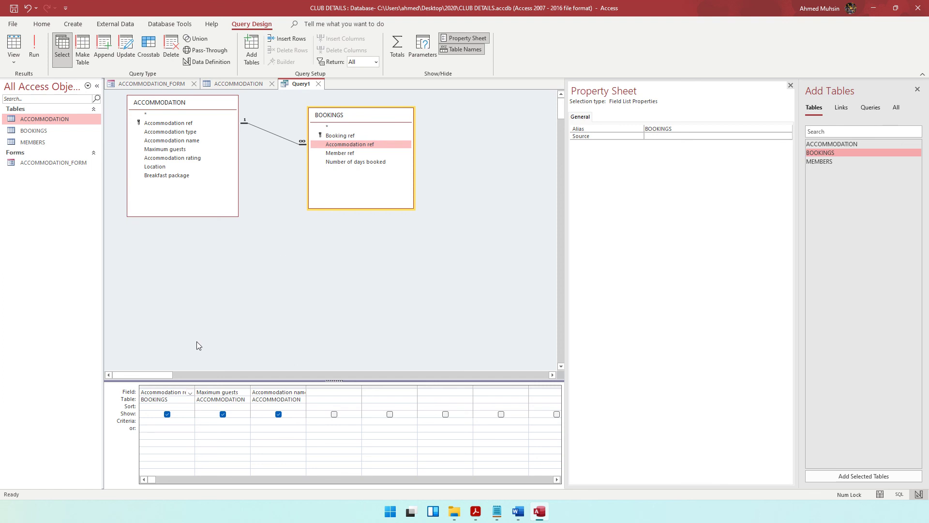
click(165, 406)
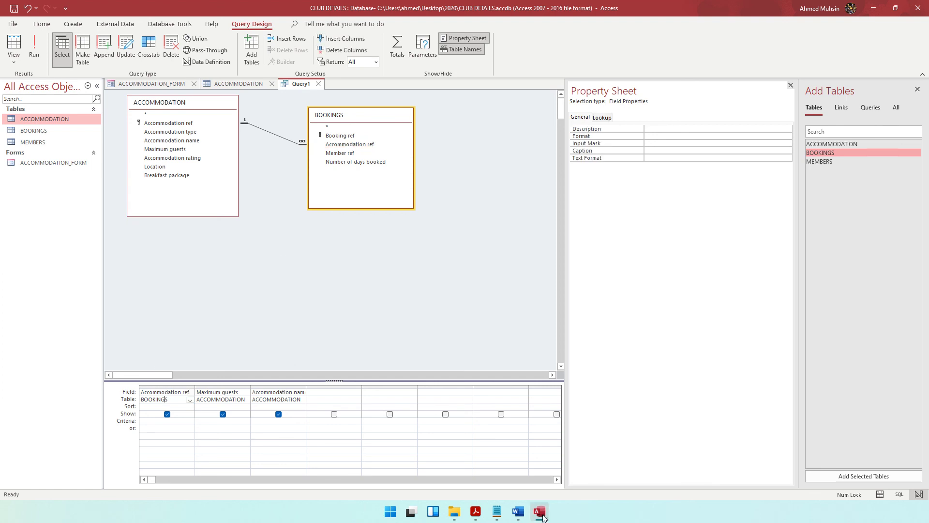
Check the sort requirement in the practical paper and sort the query's Accommodation name column in descending order.
click(474, 514)
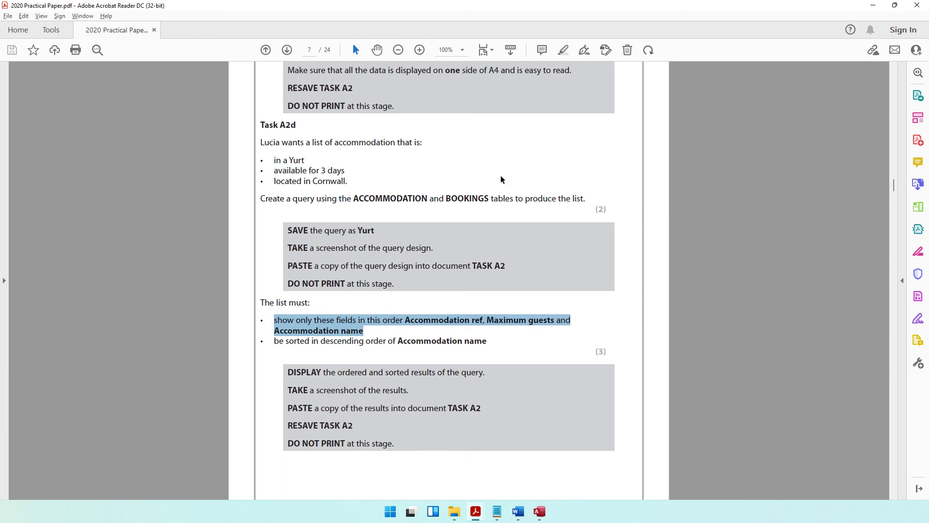
key(alt+Tab)
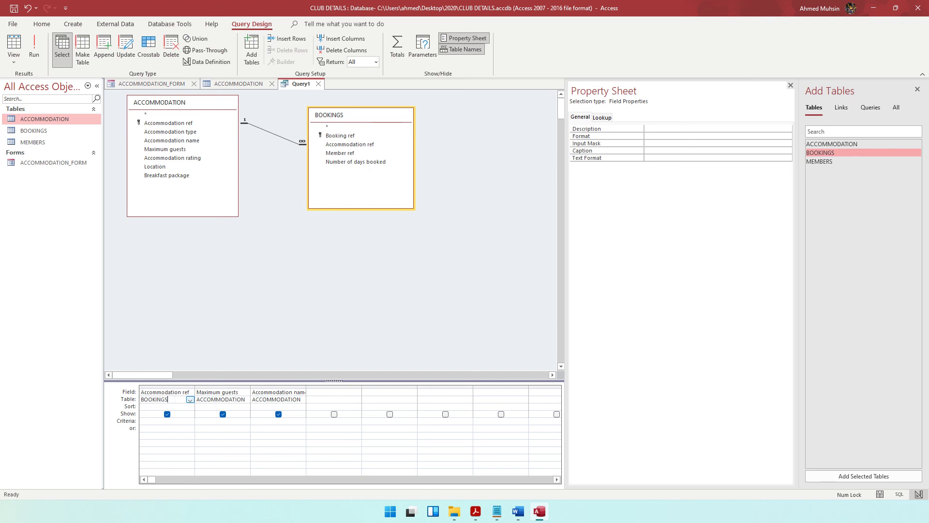
click(473, 512)
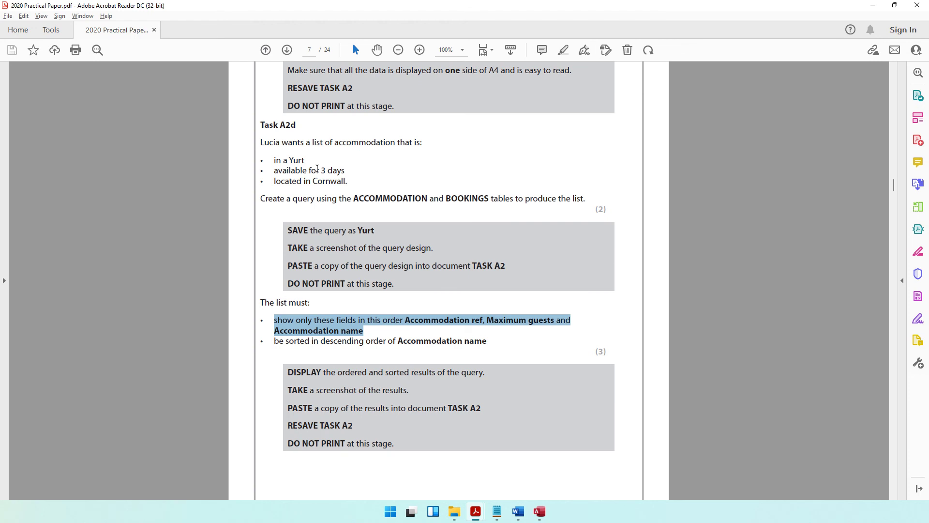
drag(321, 340, 395, 342)
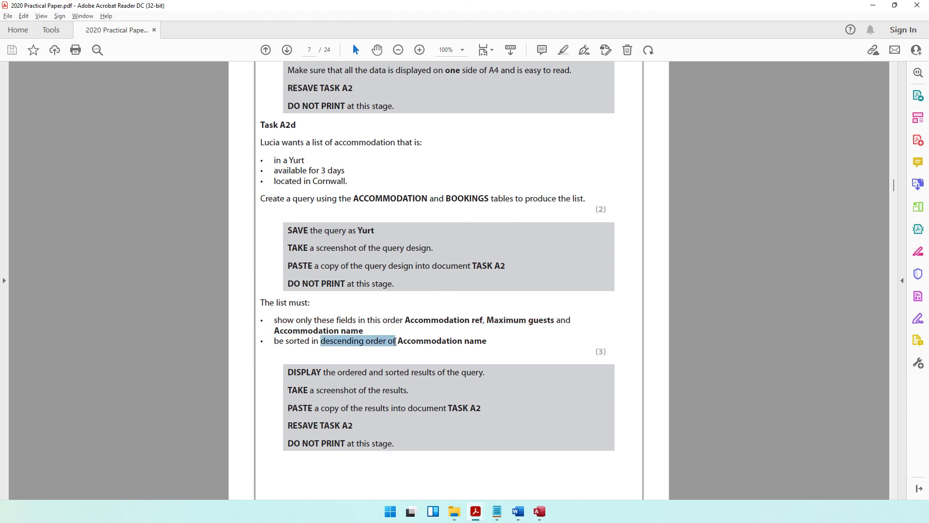
click(874, 7)
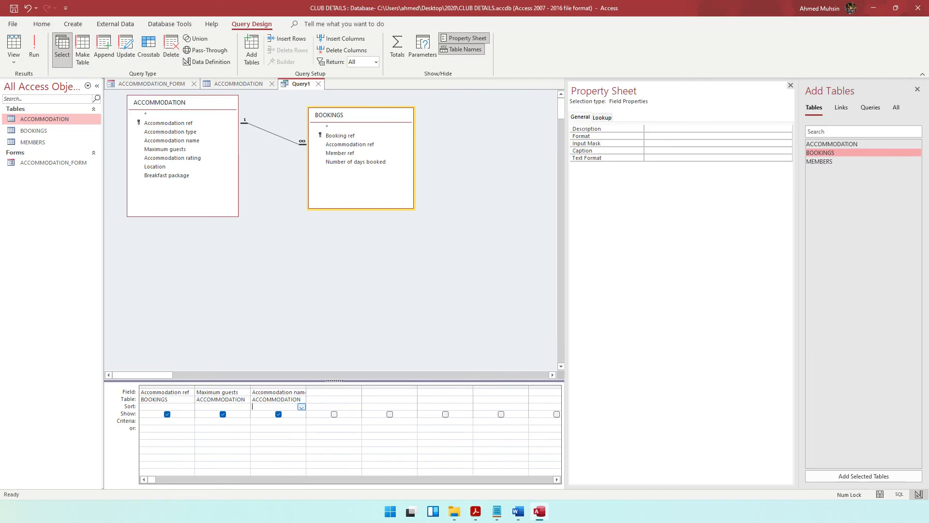
click(301, 408)
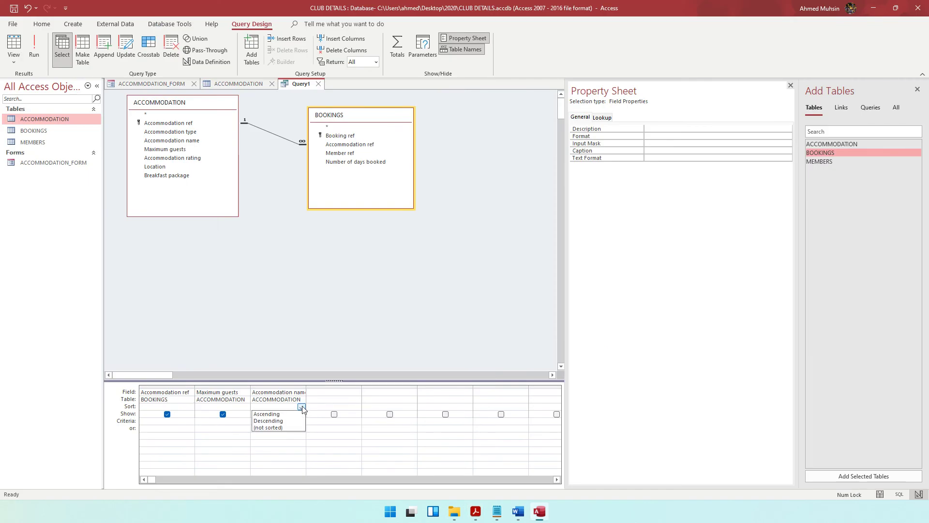
click(283, 421)
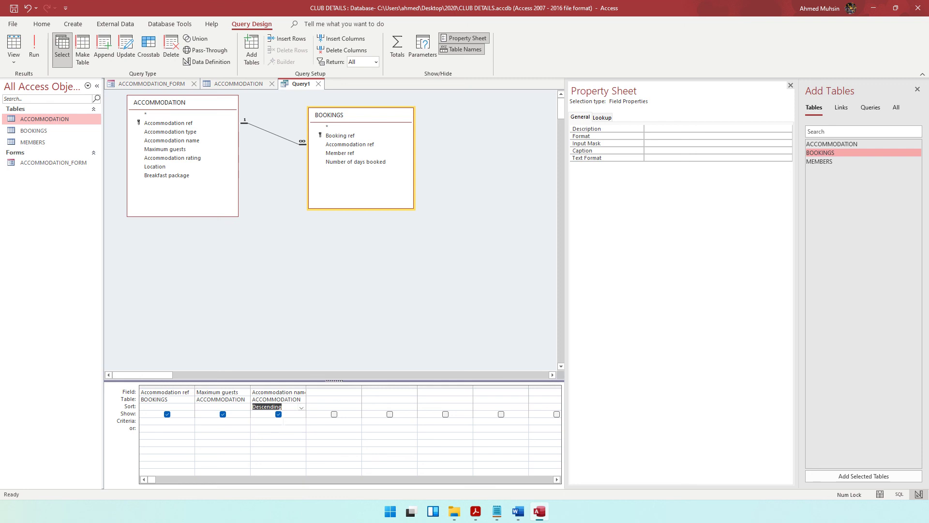
Check the first Task A2d criterion in the paper and add Accommodation type from ACCOMMODATION as the query's fourth field.
click(475, 511)
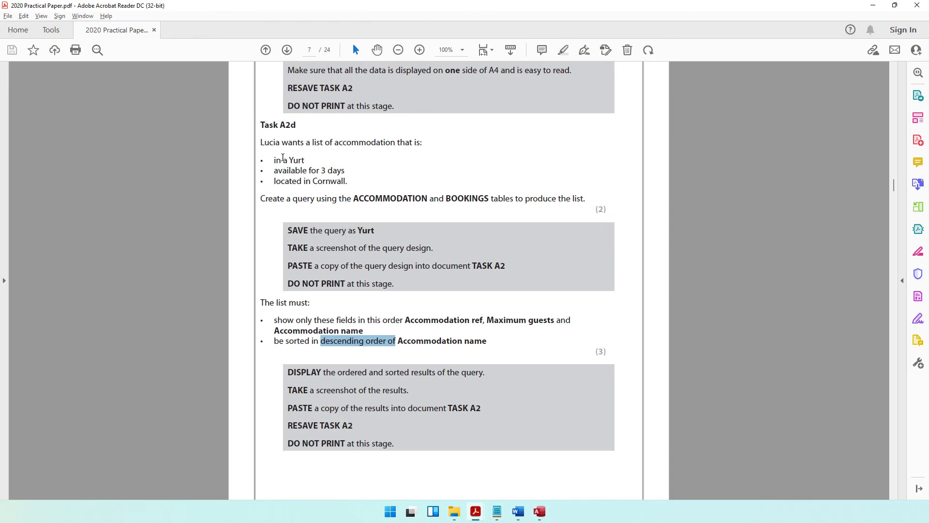
drag(283, 160, 305, 160)
click(874, 5)
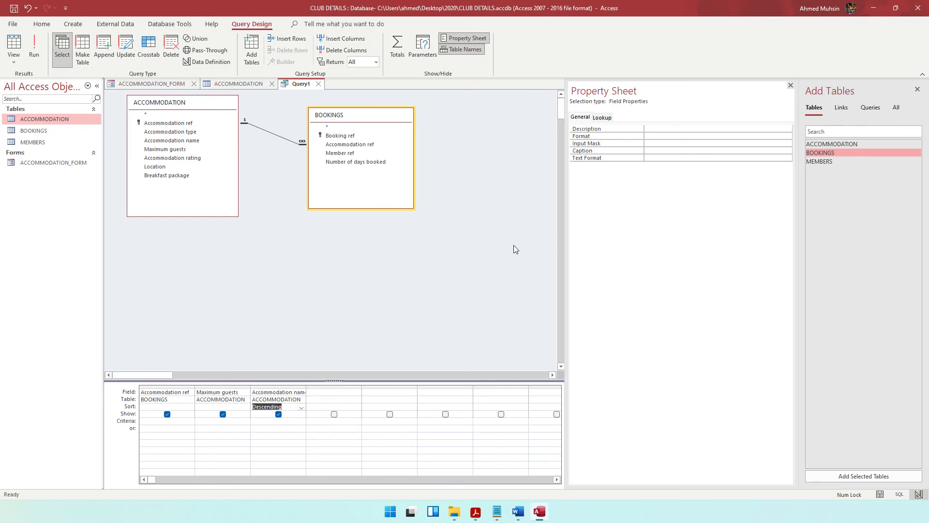
click(310, 392)
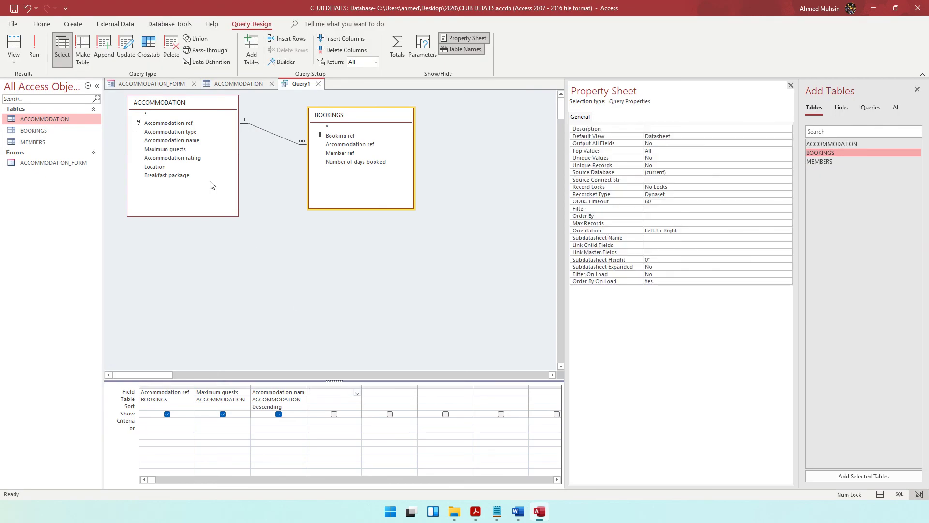
double_click(183, 133)
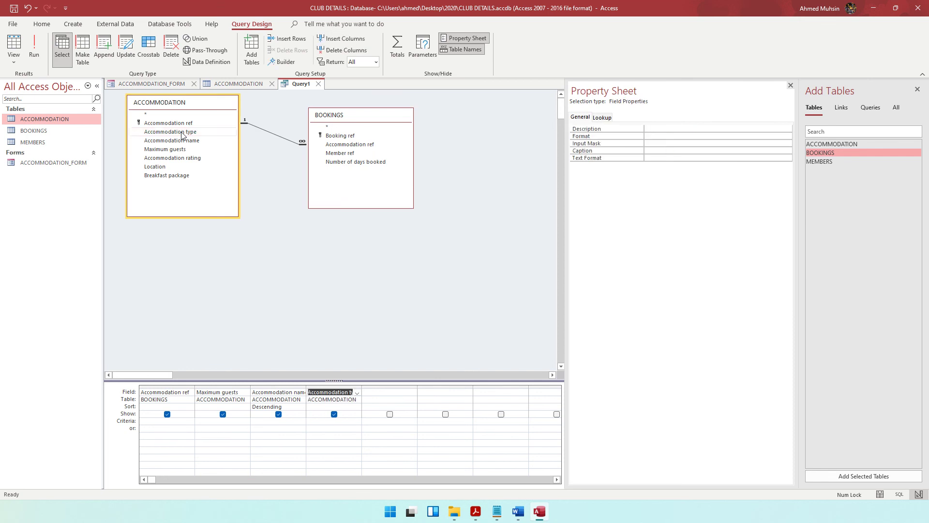
Check the Accommodation type options in the paper's table structure, then hide that field in the query and set its criterion to "Yurt".
click(476, 511)
scroll(426, 211, up, 20)
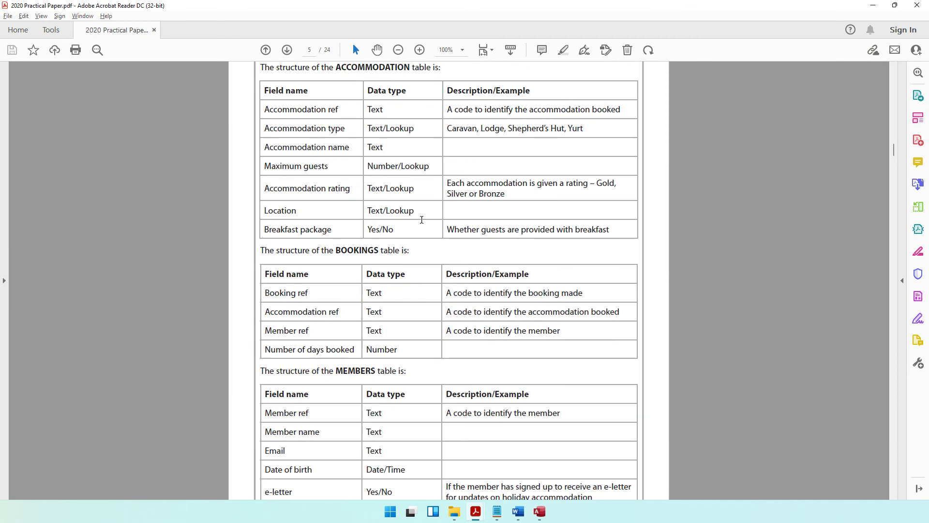
drag(458, 127, 478, 127)
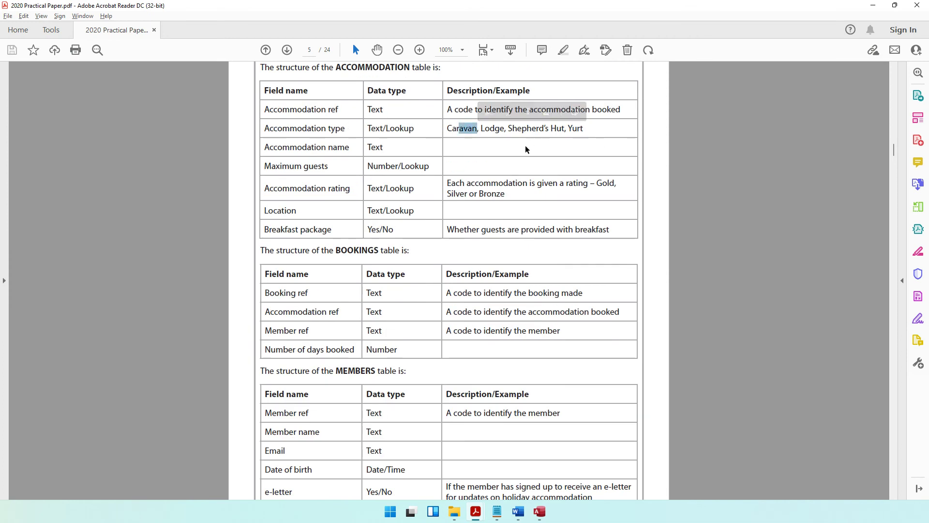
scroll(481, 232, down, 12)
scroll(465, 249, down, 10)
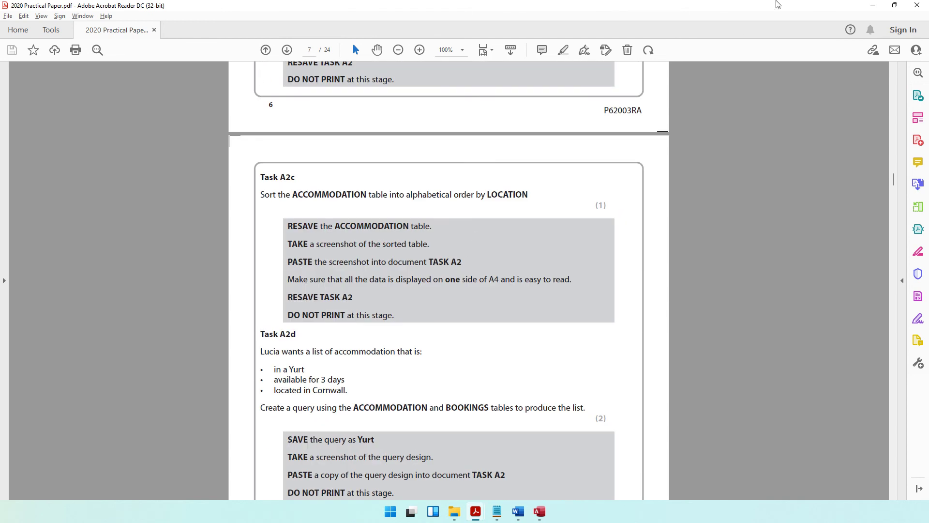
click(873, 4)
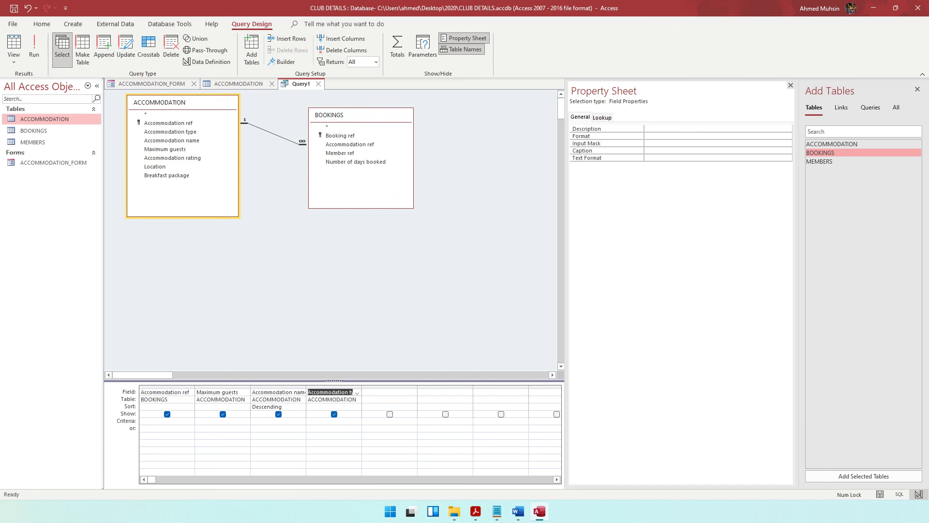
click(334, 414)
key(Down)
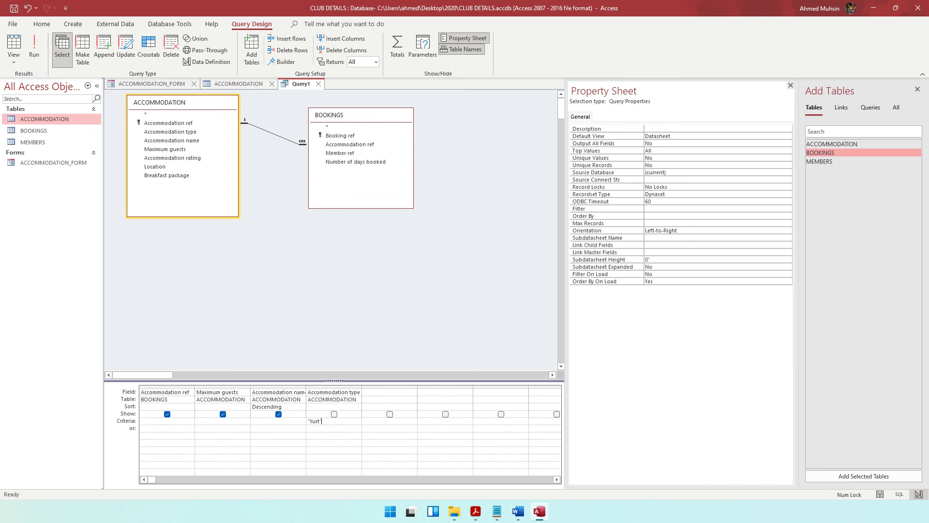
Add Number of days booked from BOOKINGS to the query as a hidden field with the criterion 3.
click(476, 511)
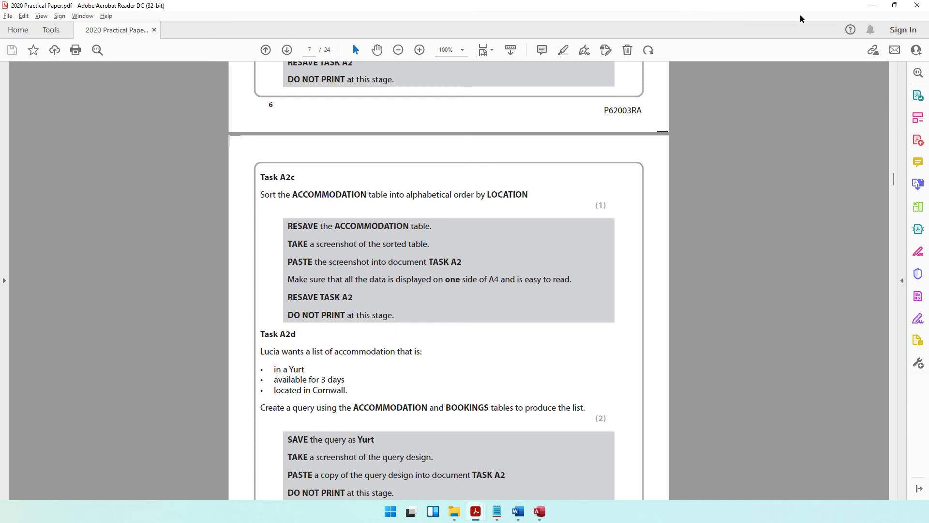
click(872, 10)
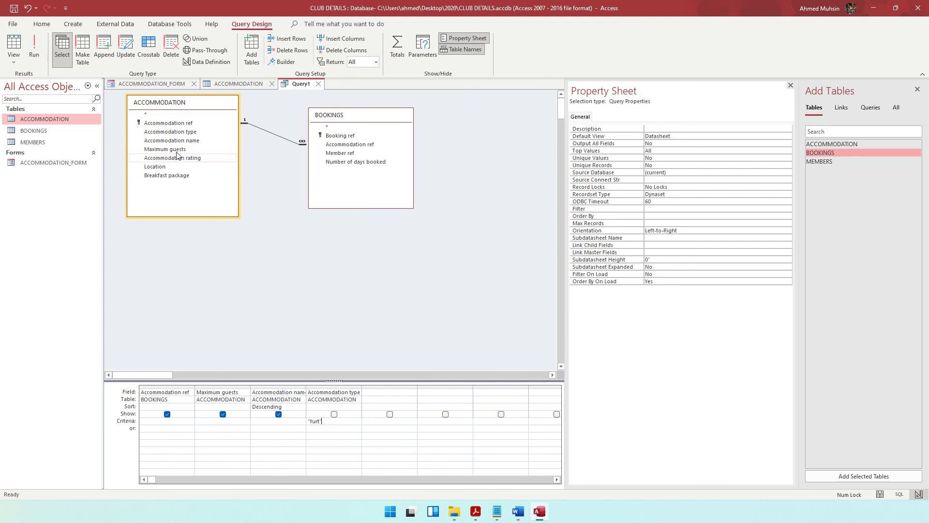
double_click(347, 162)
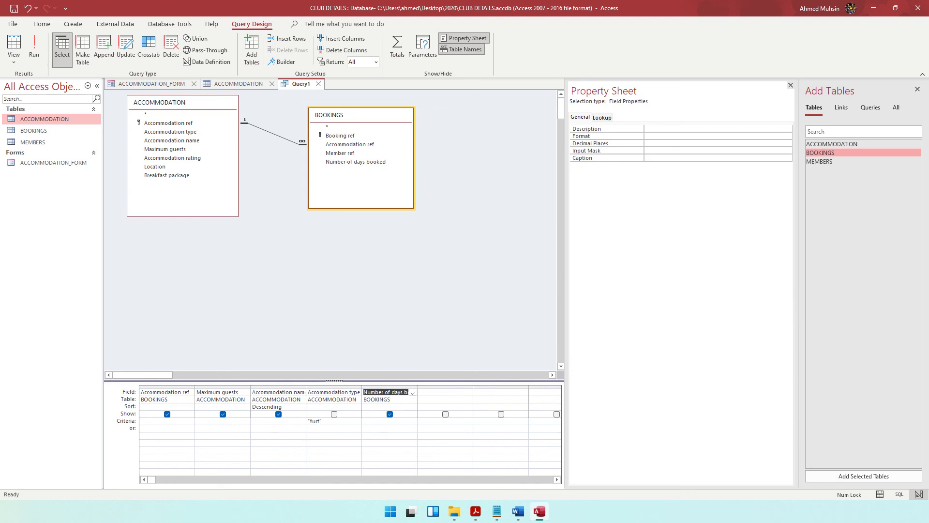
click(390, 414)
click(390, 421)
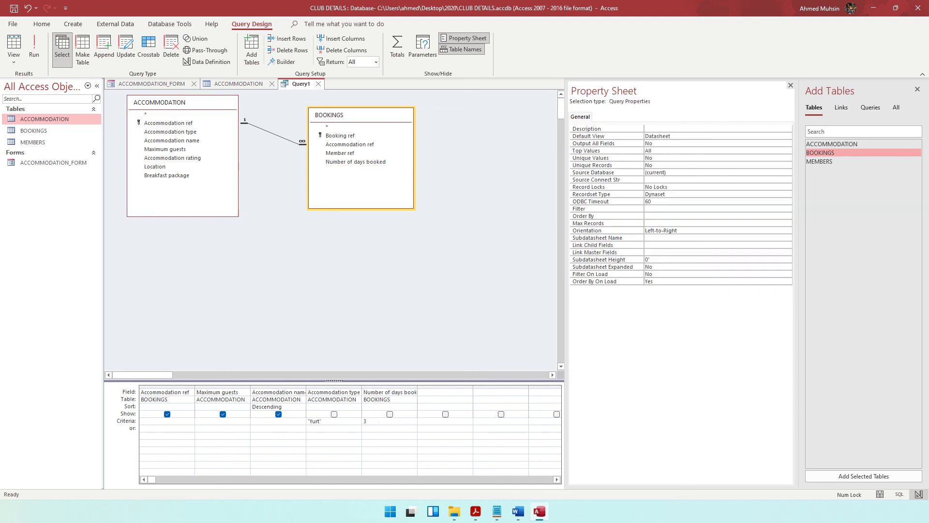
Recheck the location criterion in the paper and add Location from ACCOMMODATION as a hidden query field with the criterion "Cornwall".
click(454, 511)
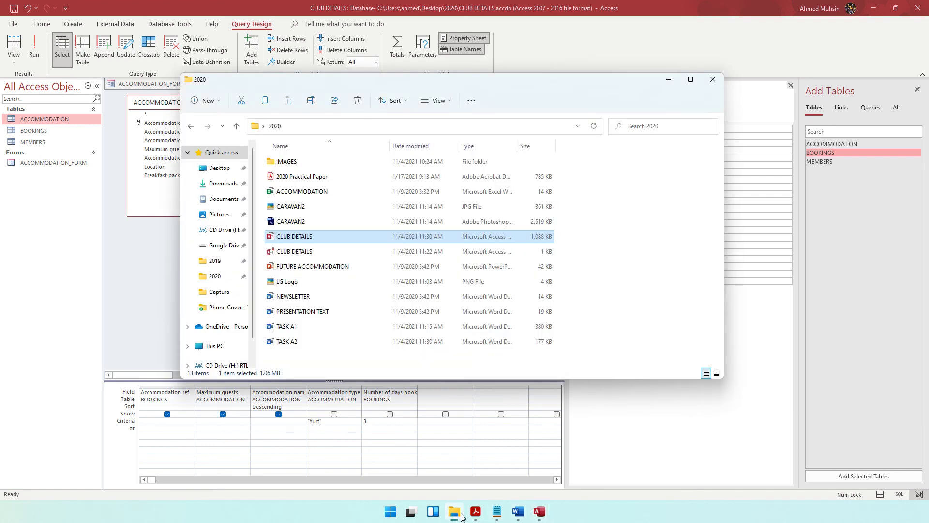
click(475, 511)
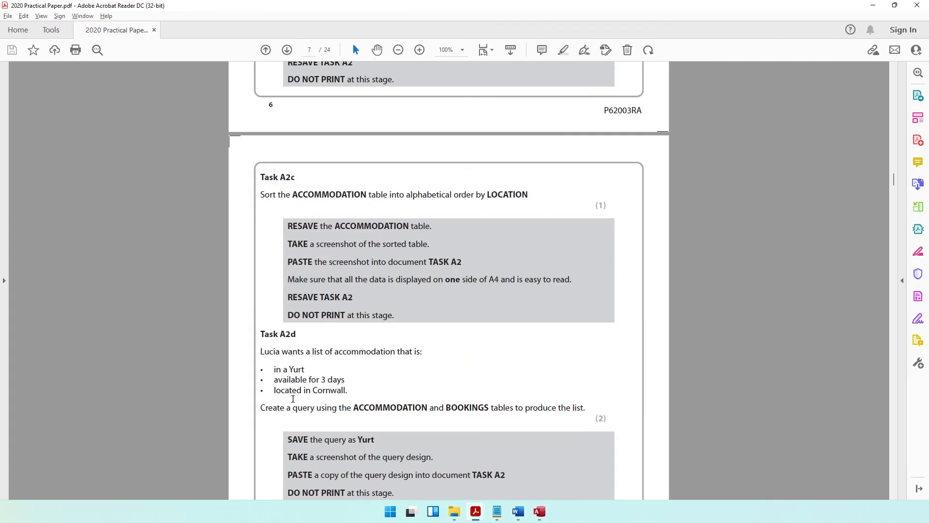
click(872, 5)
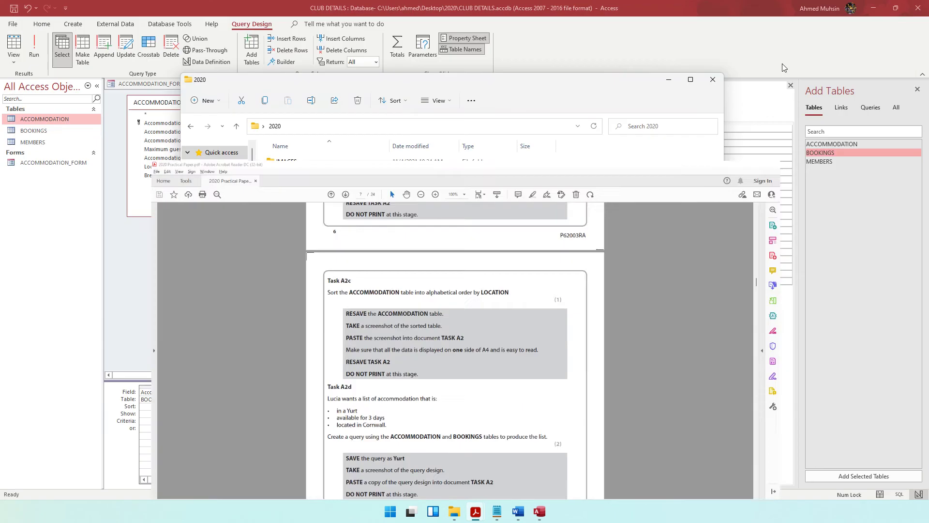
click(124, 271)
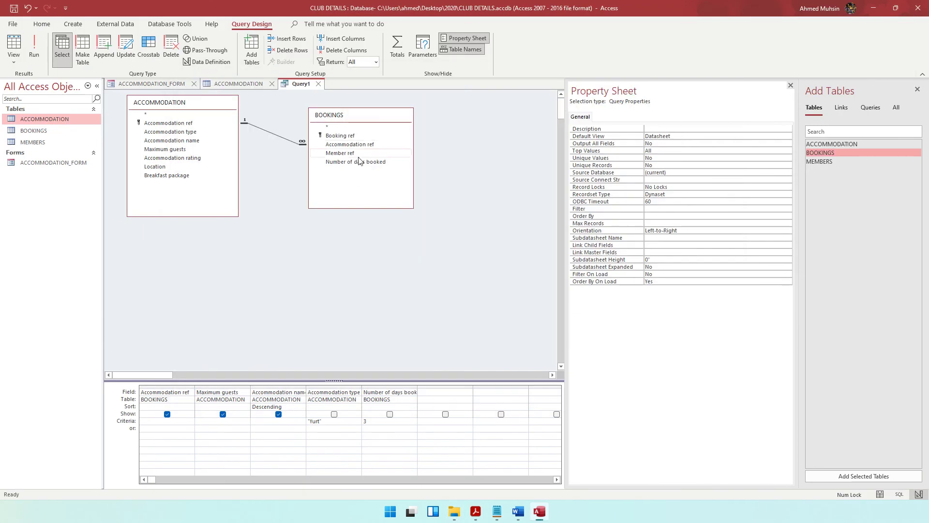
double_click(162, 166)
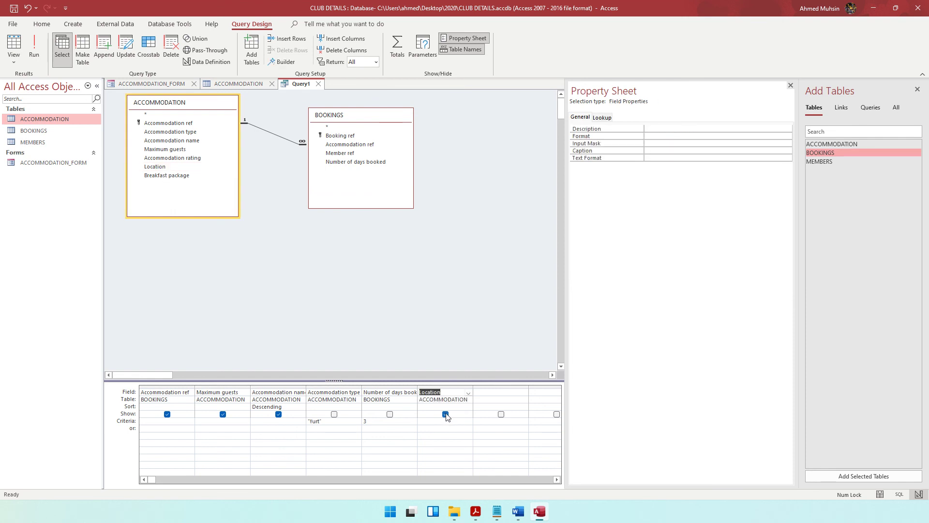
click(445, 414)
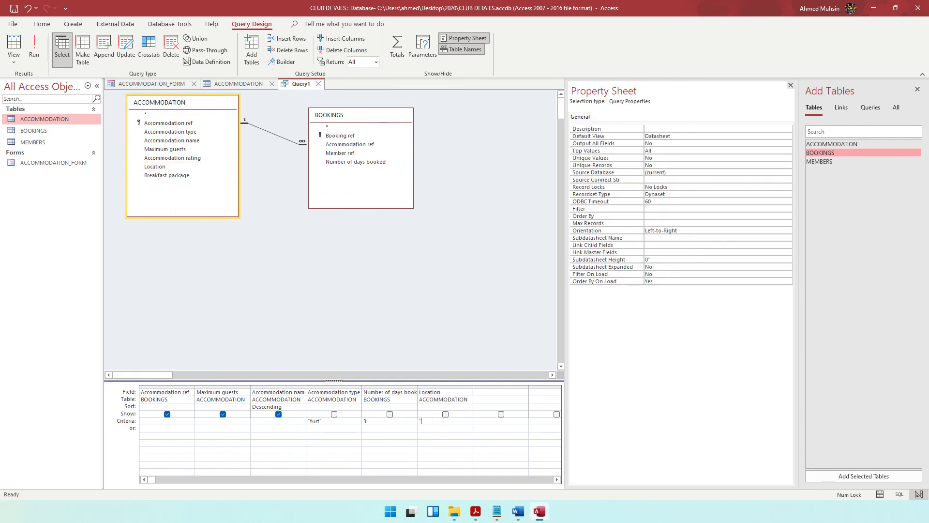
text("Cornw)
Recheck the required output fields and their order in the paper, and run the query.
click(475, 511)
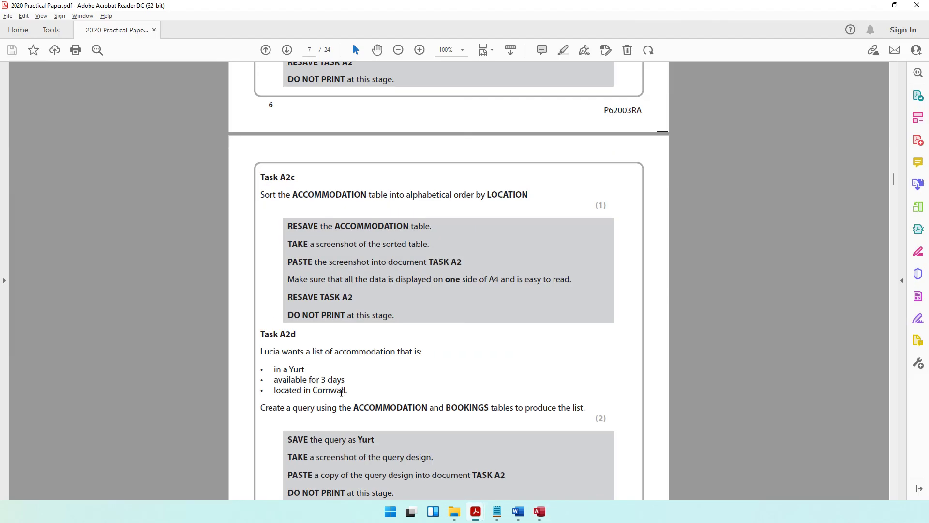
scroll(353, 382, down, 4)
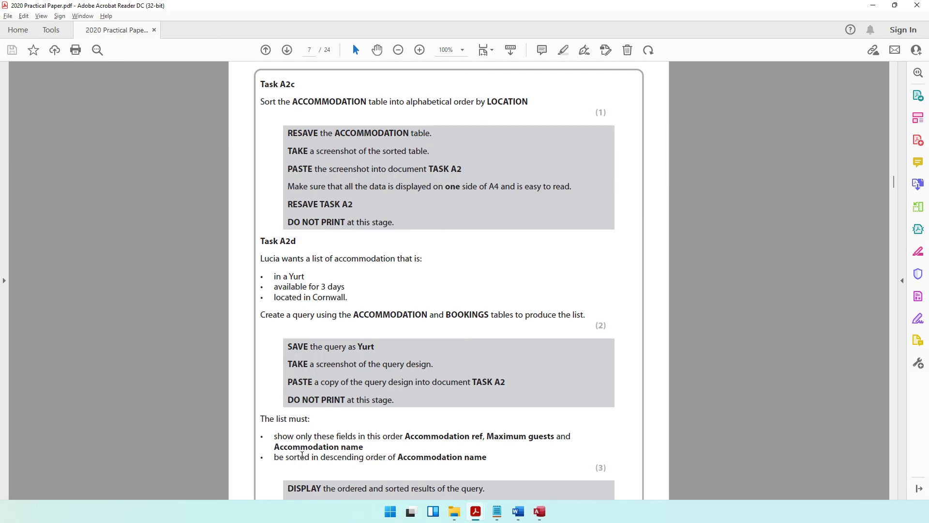
drag(404, 436, 555, 437)
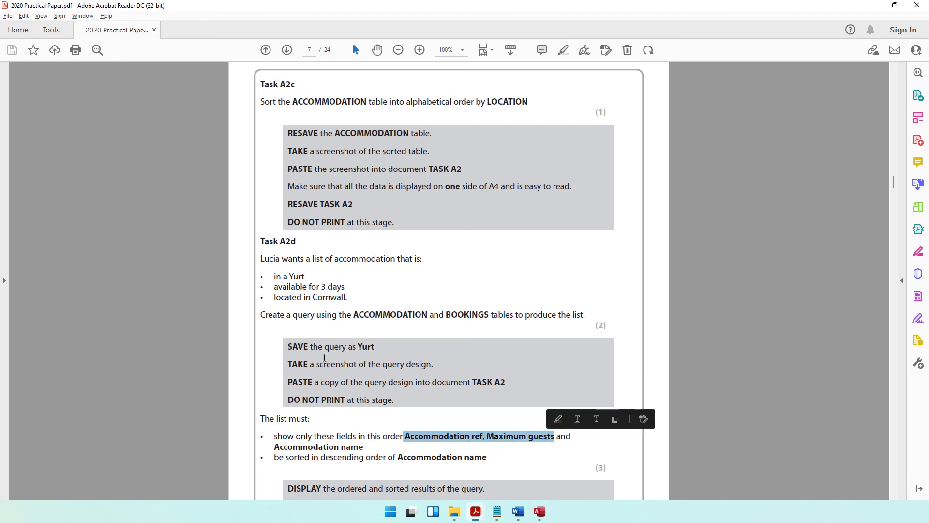
click(873, 5)
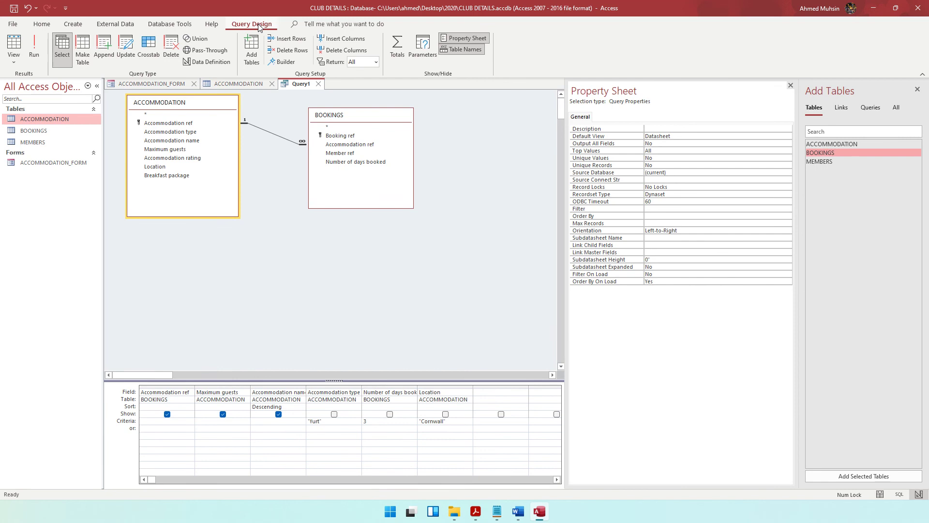
click(35, 57)
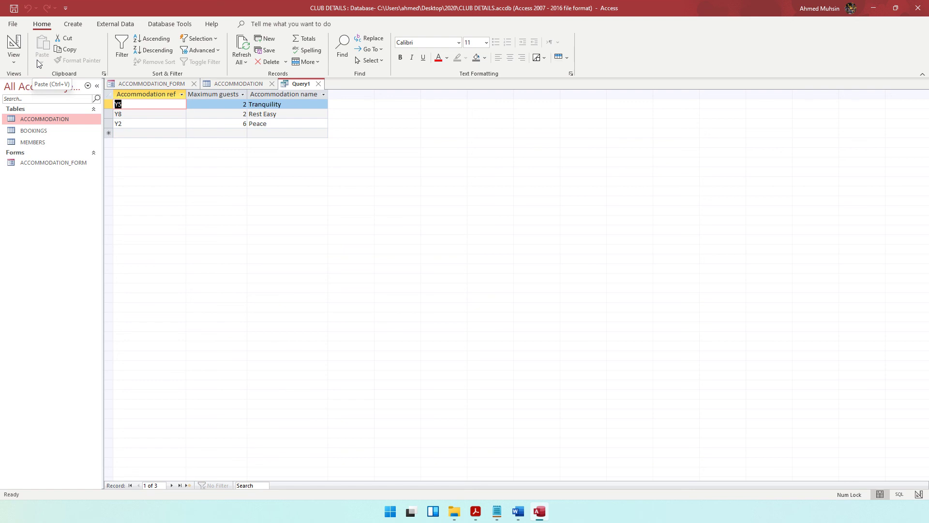
Check the required query name in the paper and save the query as "Yurt".
click(475, 511)
scroll(406, 434, down, 2)
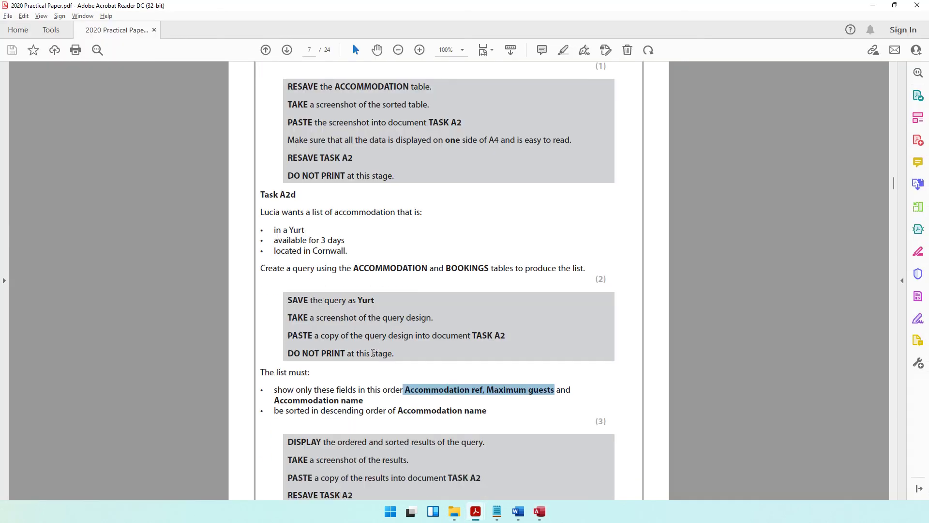
drag(360, 296, 376, 299)
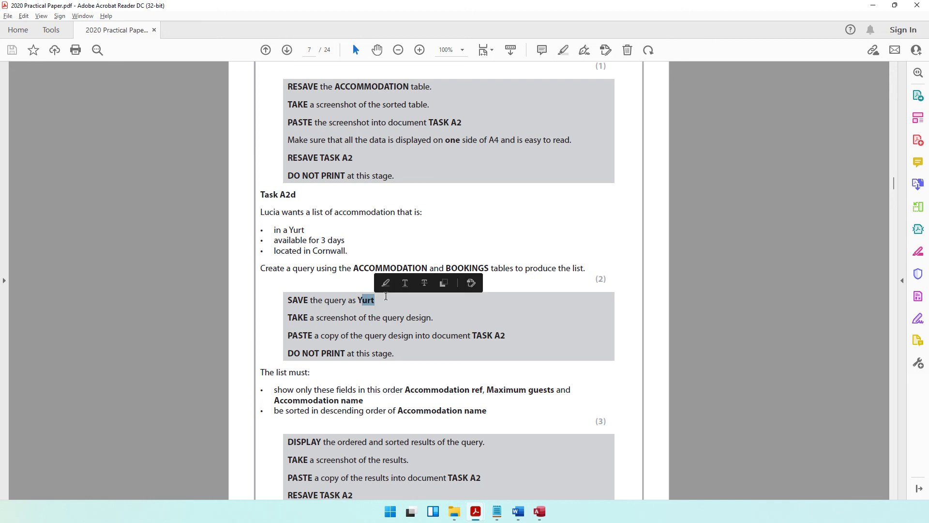
click(873, 5)
click(19, 12)
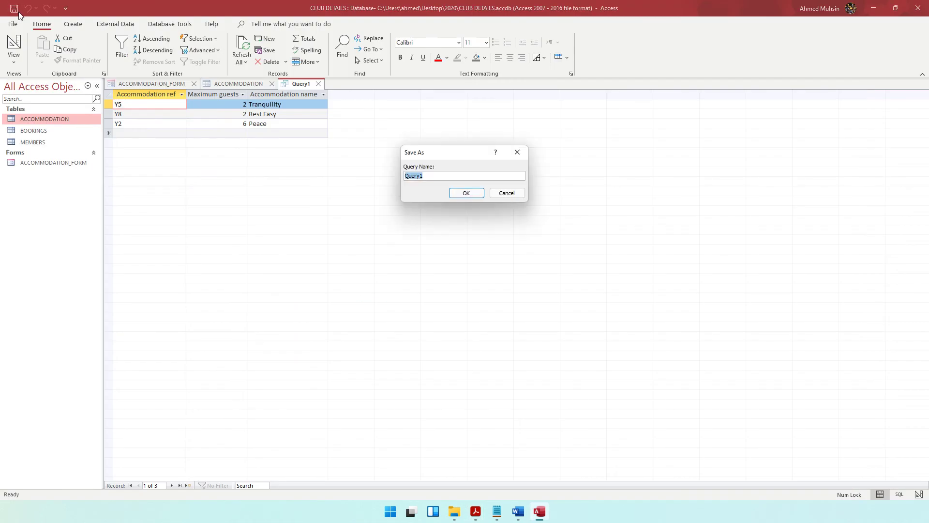
text(Yurt)
key(Return)
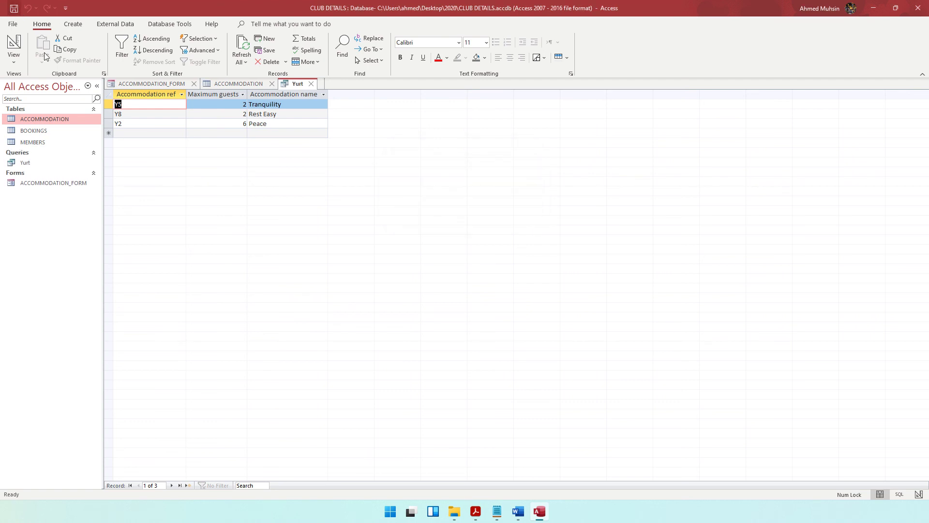
click(29, 161)
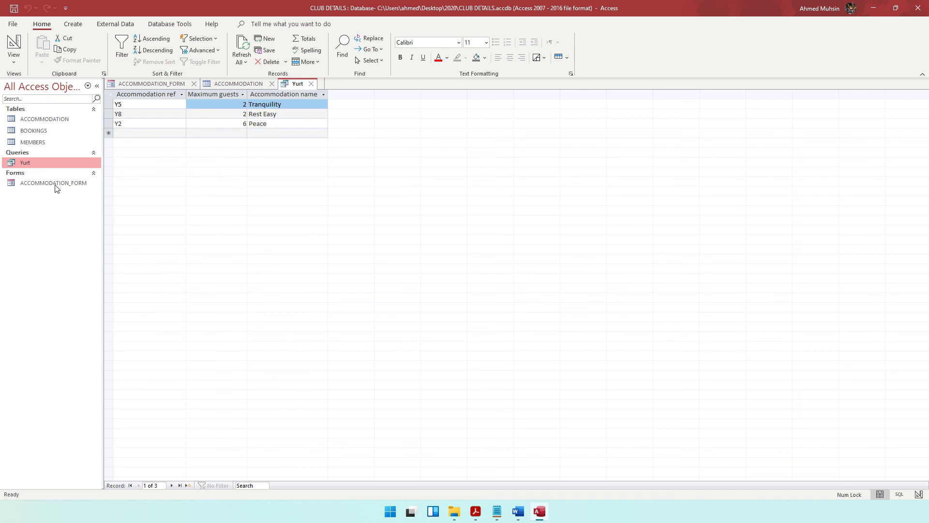
click(35, 186)
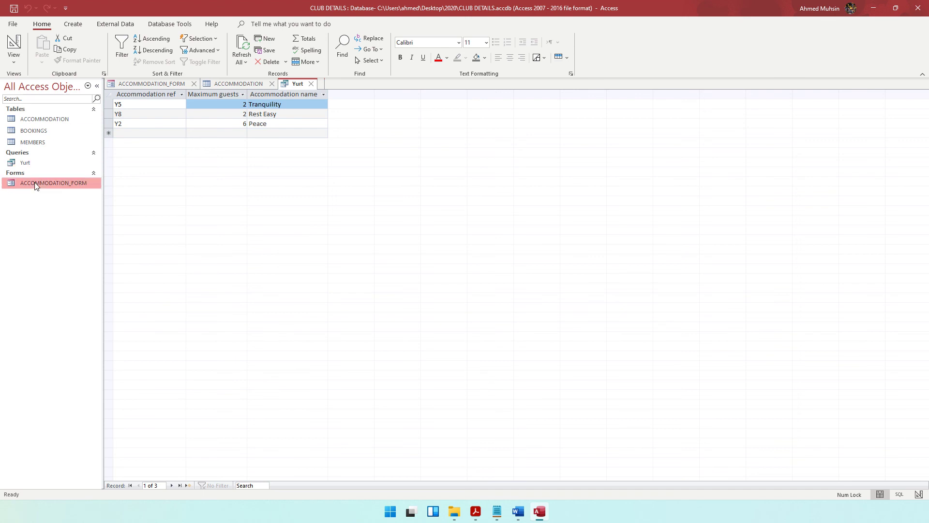
click(87, 86)
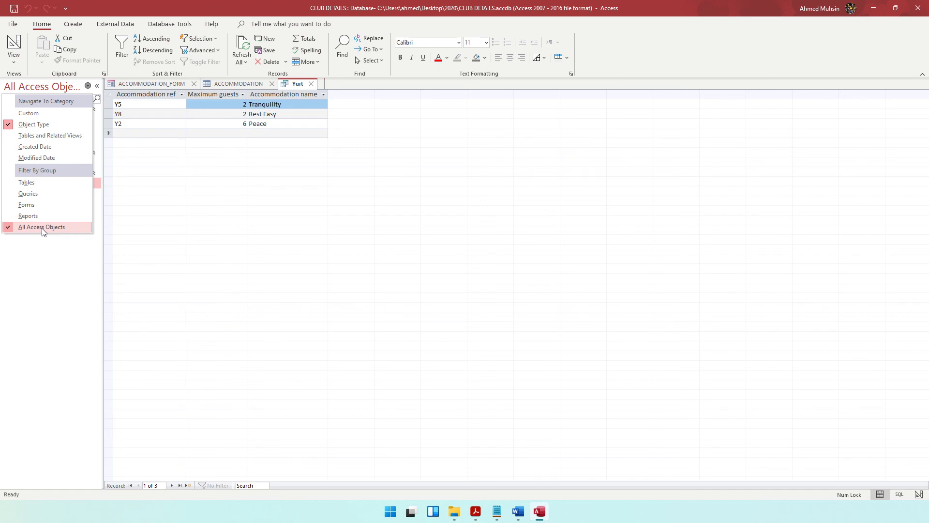
click(61, 308)
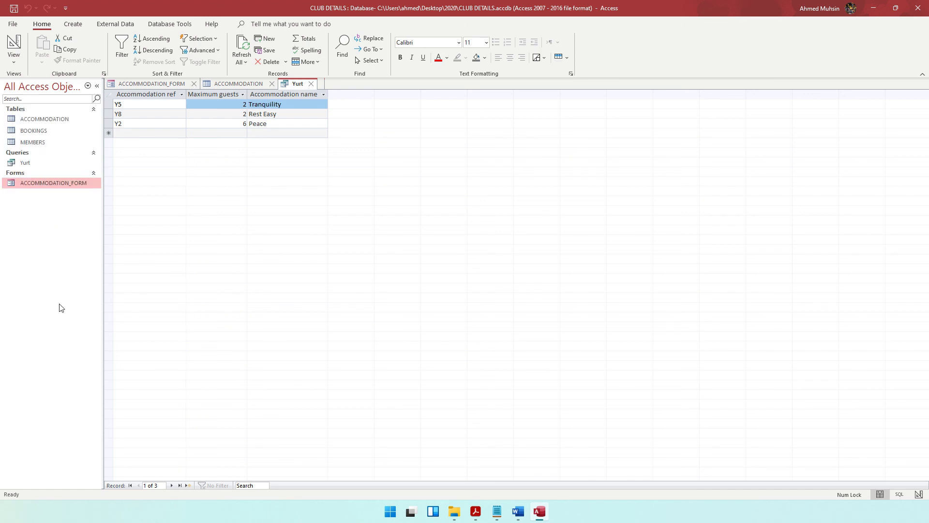
Check the screenshot instruction for Task A2d in the paper and show the Yurt query in Design View.
click(475, 512)
scroll(377, 303, down, 2)
drag(358, 272, 431, 273)
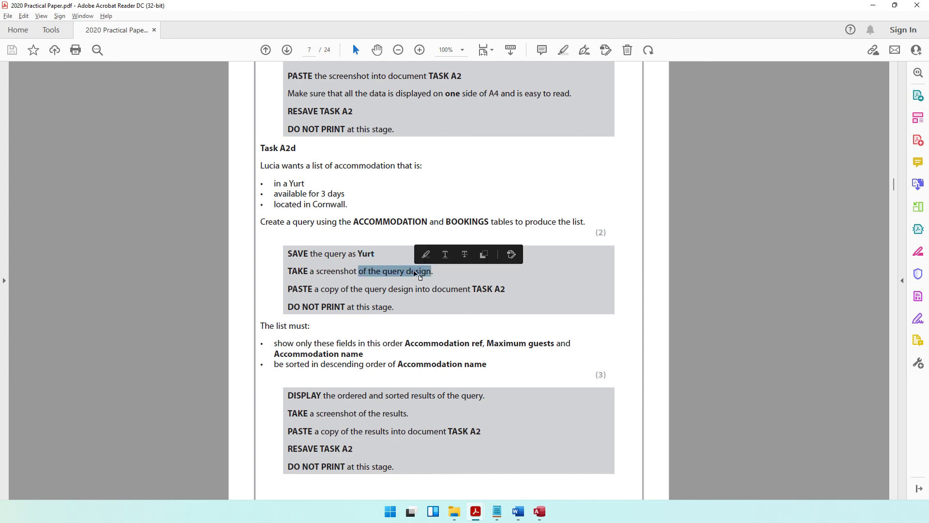
click(407, 272)
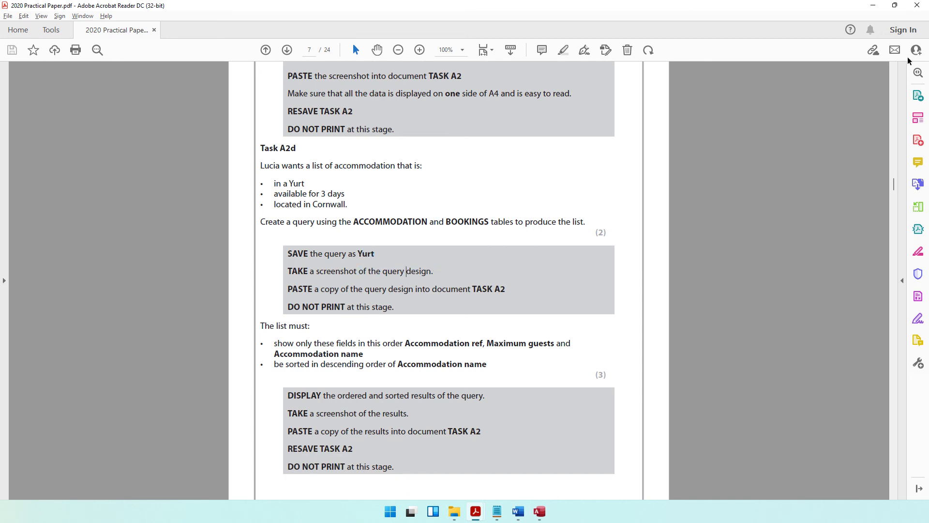
click(873, 5)
click(22, 64)
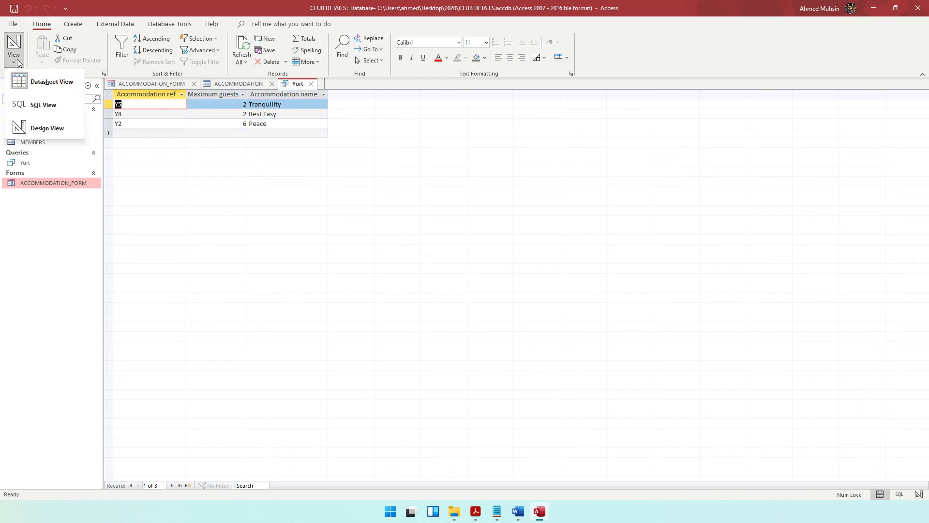
click(25, 124)
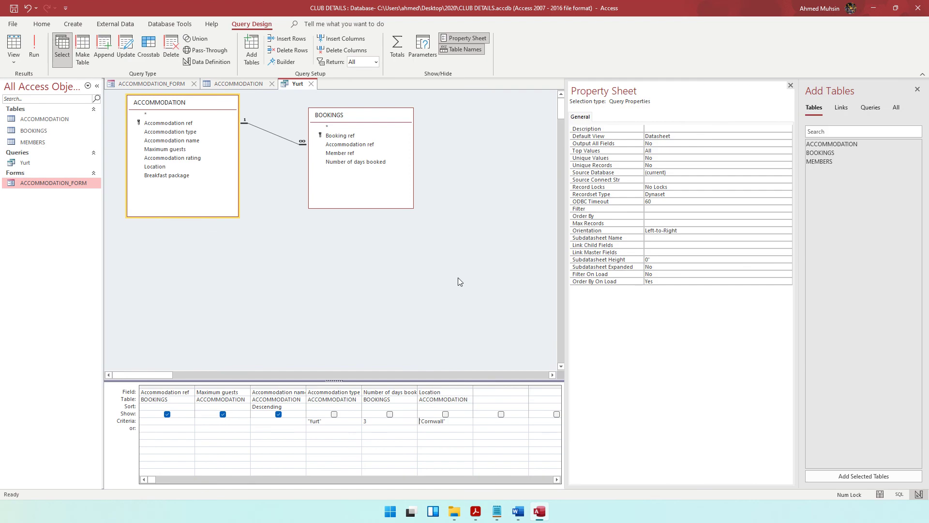
Recheck the paste instruction in the paper and paste a screenshot of the Yurt query design after the sorted table in TASK A2.
click(477, 511)
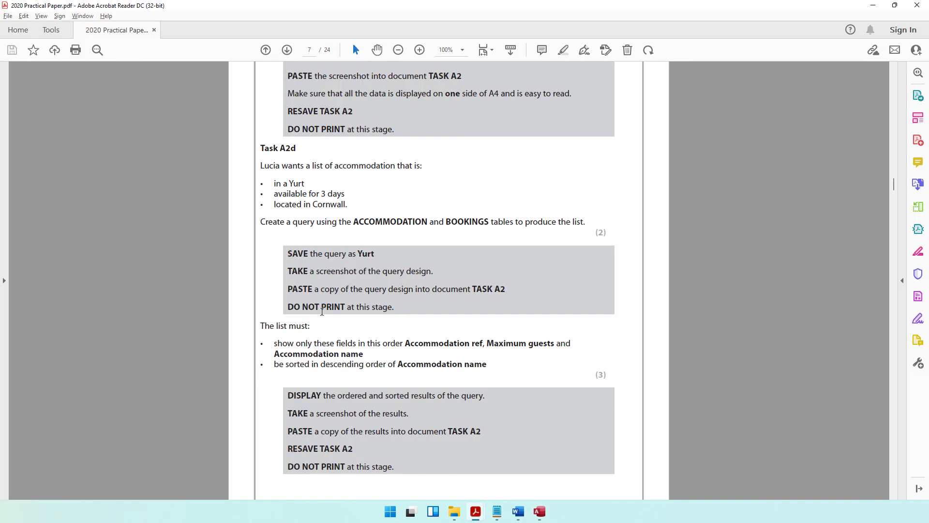
drag(314, 289, 494, 301)
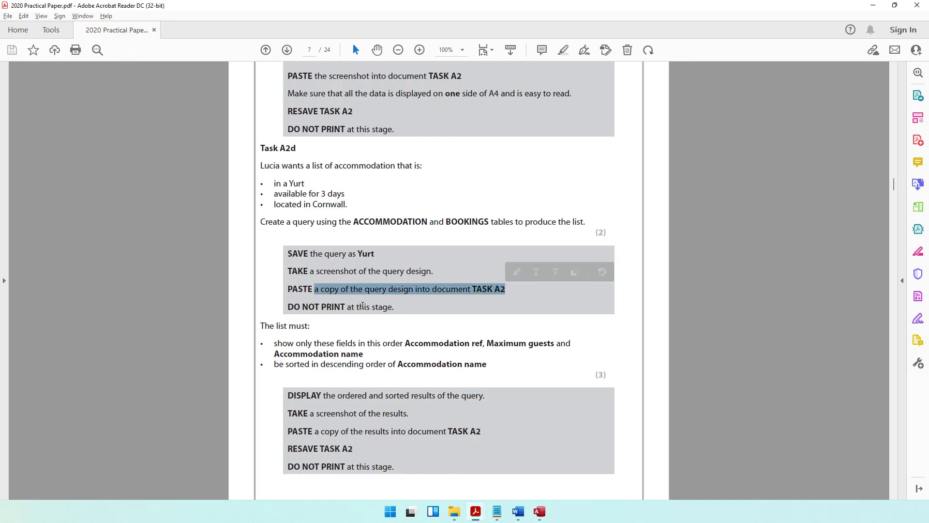
click(518, 511)
click(836, 348)
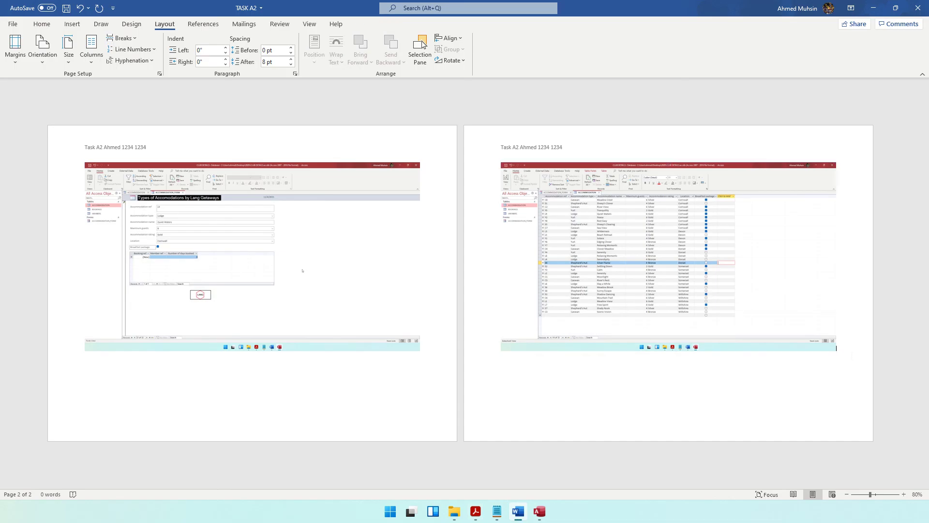
key(ctrl+v)
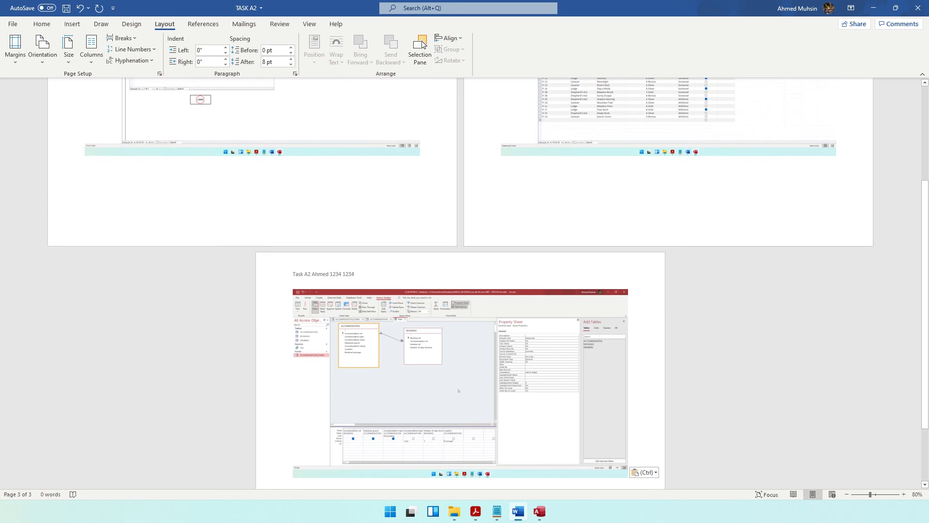
click(348, 417)
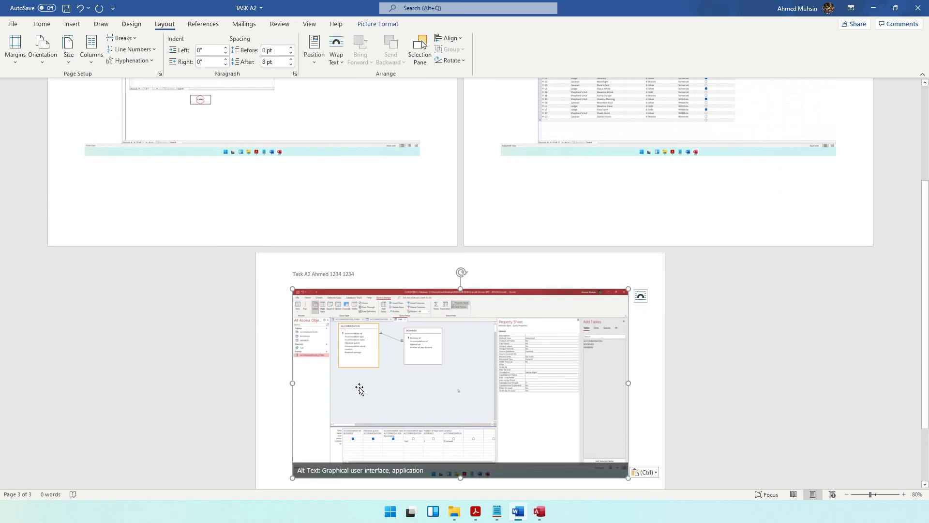
Read the paper's instructions for displaying and capturing the query results, and show the Yurt query in Datasheet View.
click(476, 511)
scroll(427, 342, down, 2)
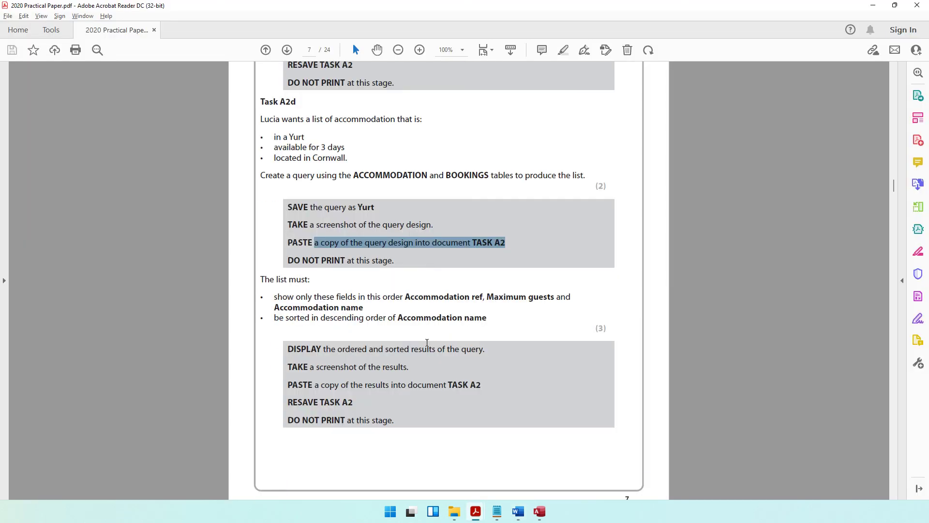
drag(333, 352, 482, 349)
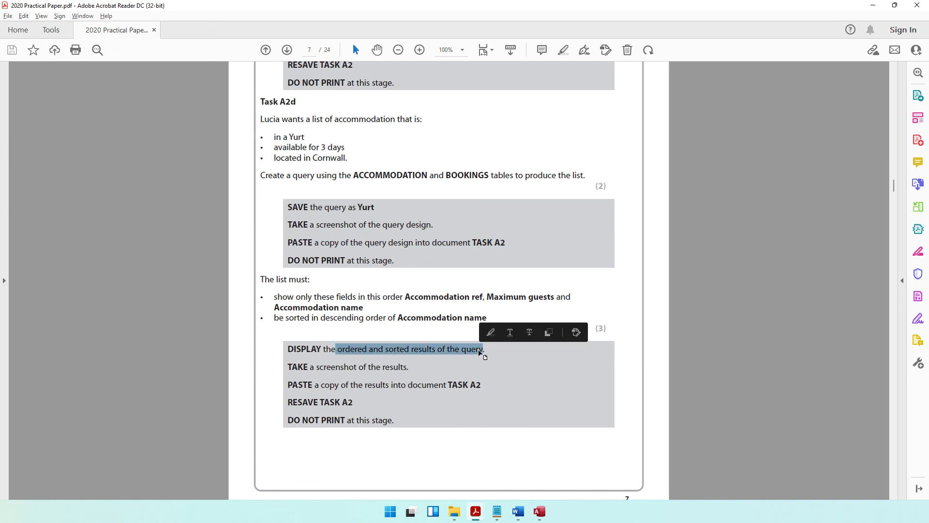
drag(316, 368, 407, 371)
drag(313, 386, 474, 390)
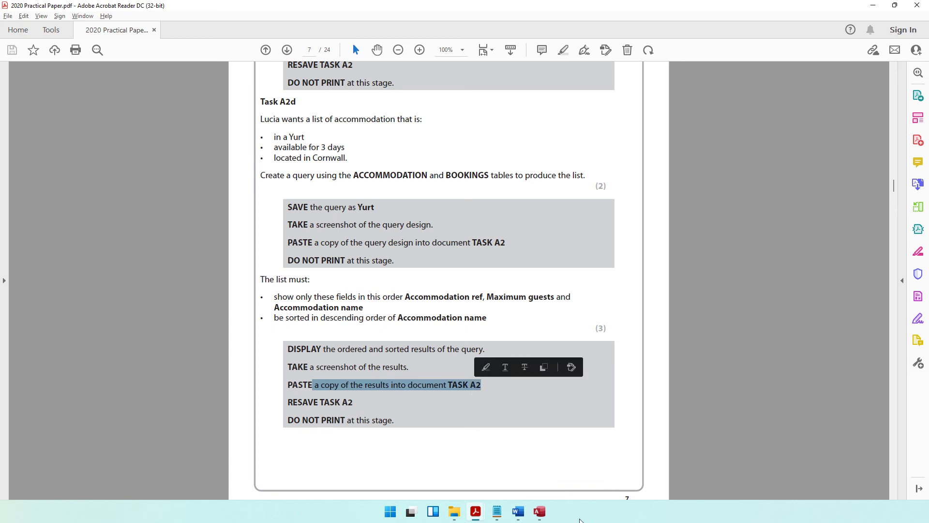
click(537, 509)
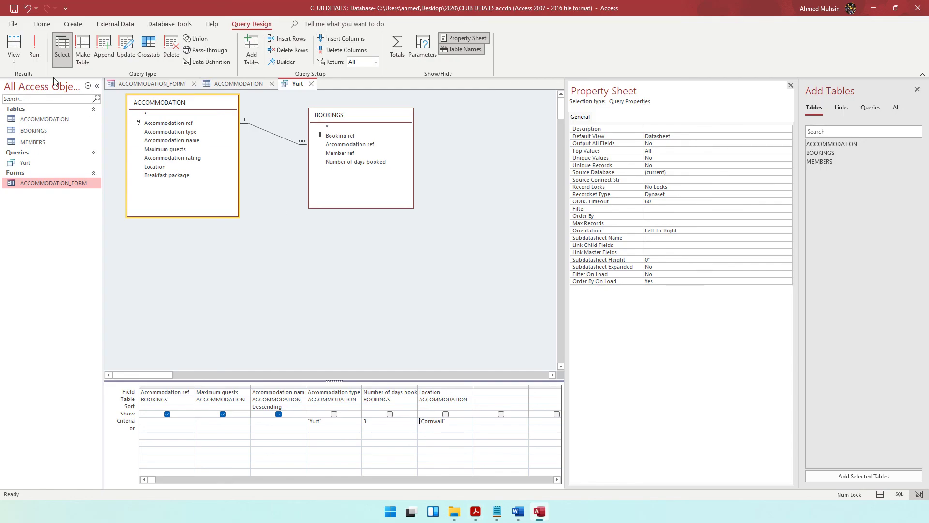
click(16, 63)
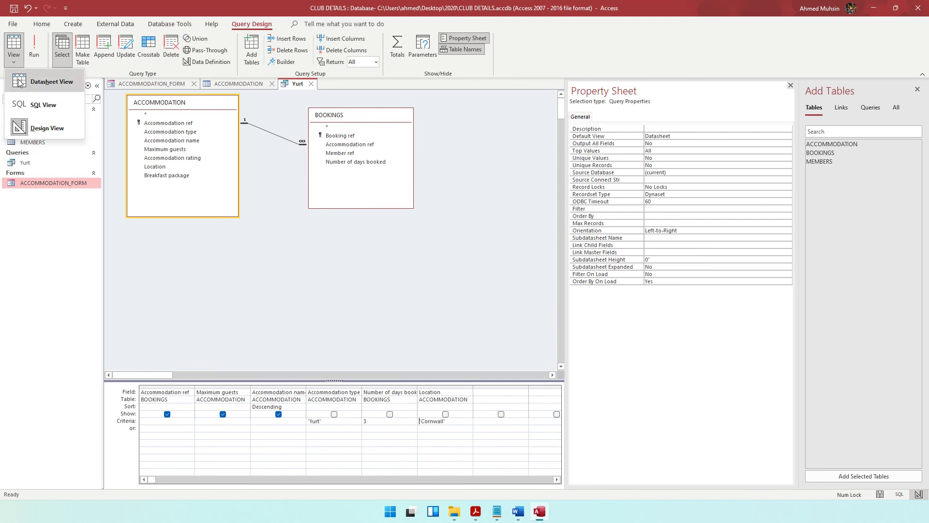
click(21, 82)
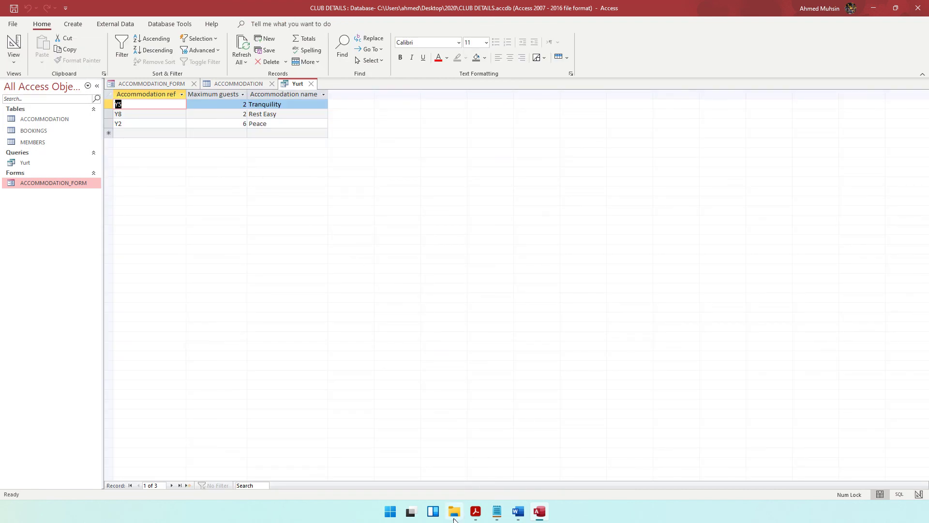
Paste a screenshot of the Yurt query results after the query design screenshot in the Word document TASK A2.
click(519, 512)
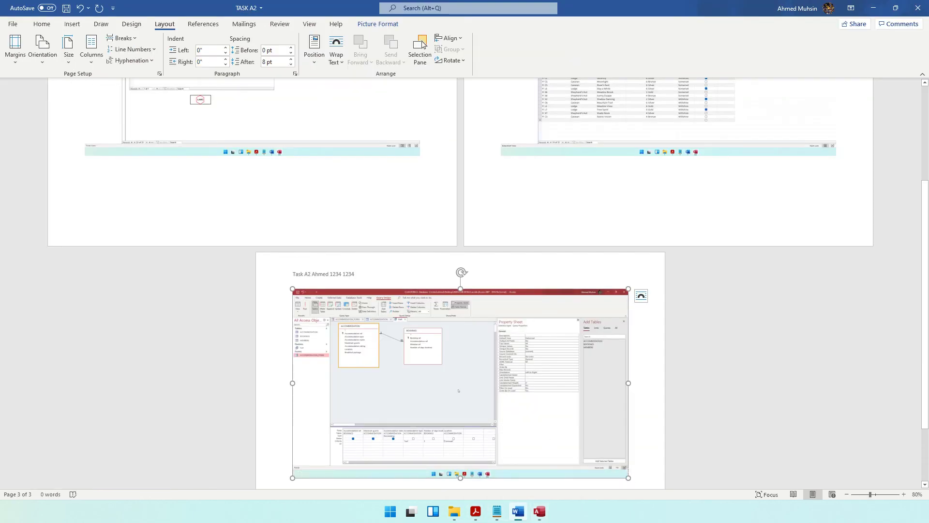
click(702, 412)
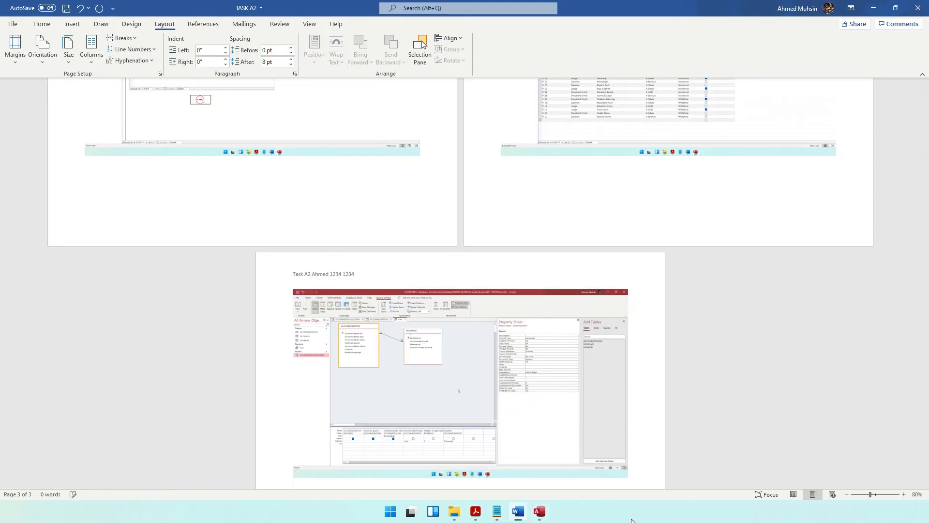
key(ctrl+v)
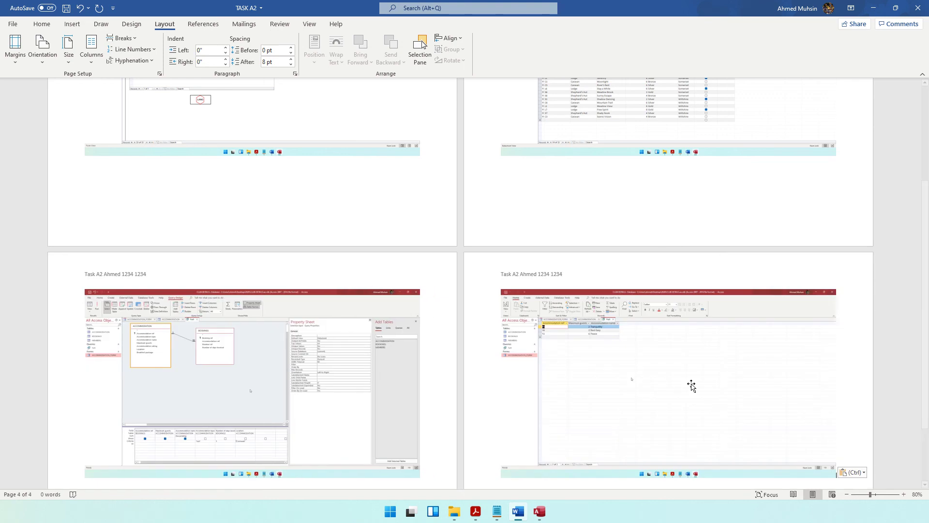
Check the remaining Task A2d instructions in the paper and resave the TASK A2 document.
click(475, 513)
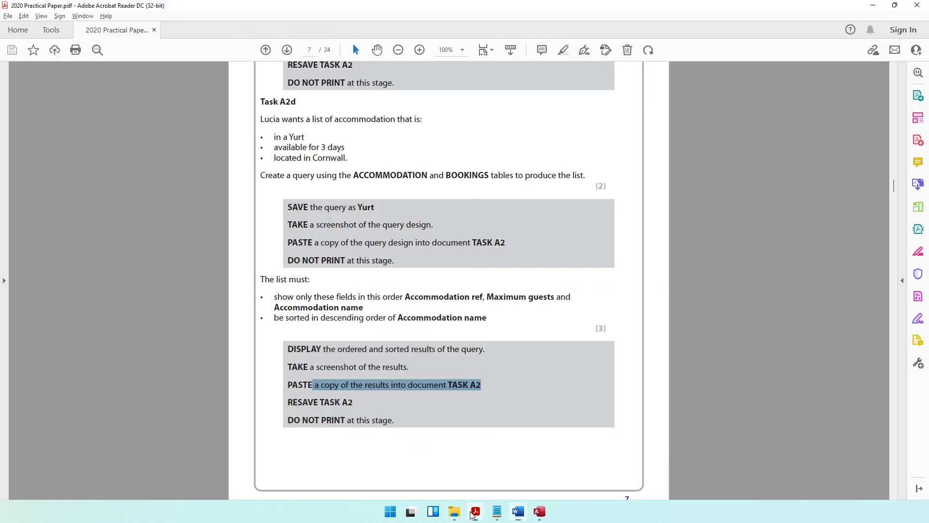
scroll(420, 345, down, 3)
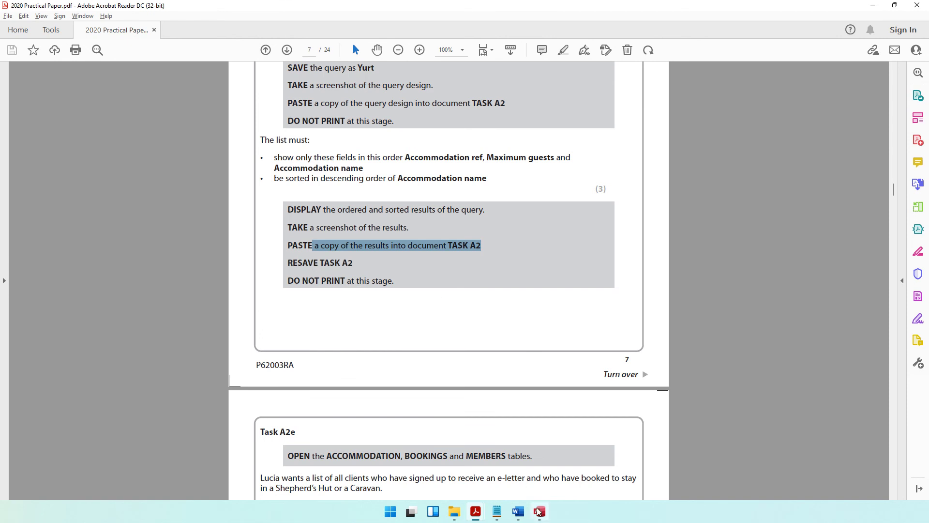
click(520, 512)
click(66, 8)
click(286, 329)
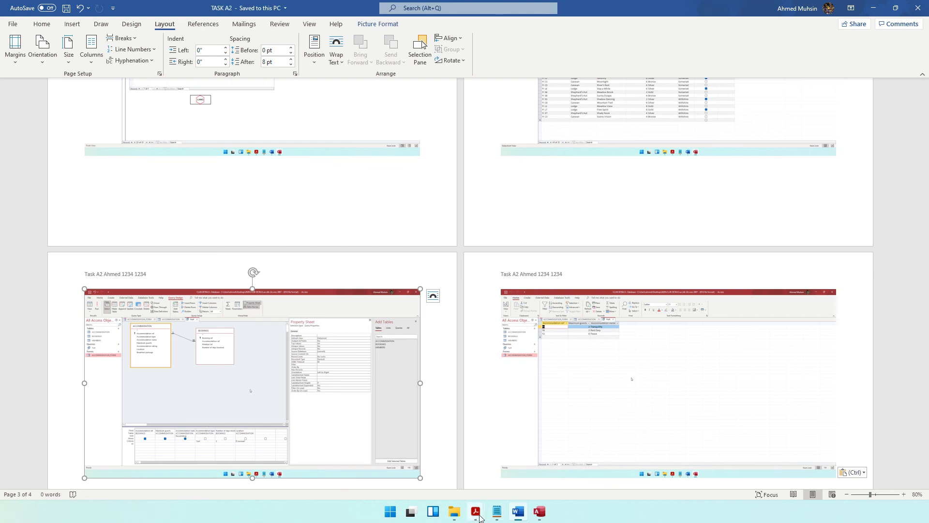
Read the Task A2e requirements in the paper for the eletter_query query and the eletter_report report.
click(475, 511)
scroll(408, 335, down, 5)
scroll(408, 335, down, 5)
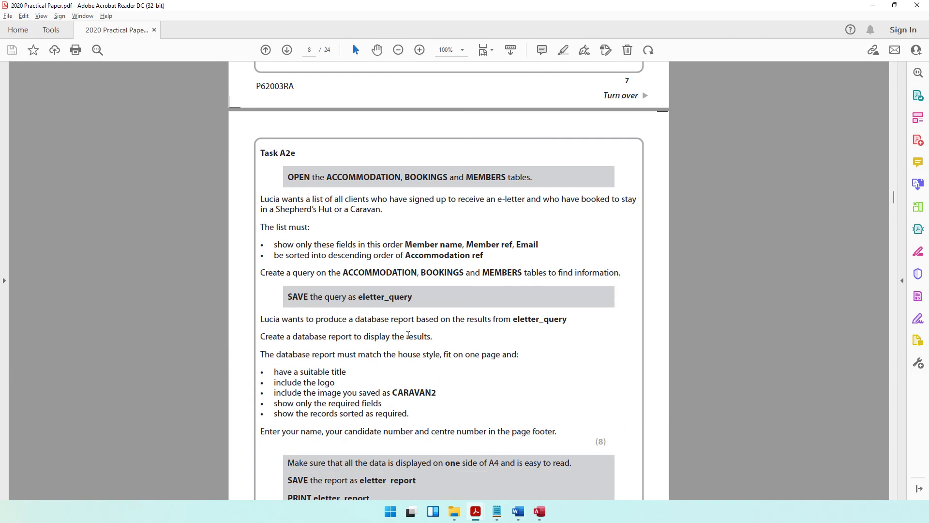
scroll(294, 163, down, 1)
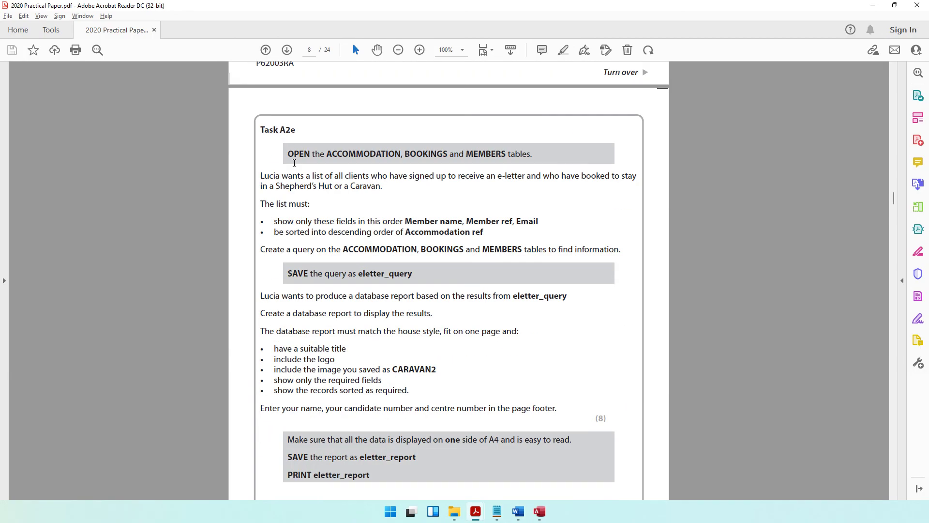
scroll(295, 163, down, 2)
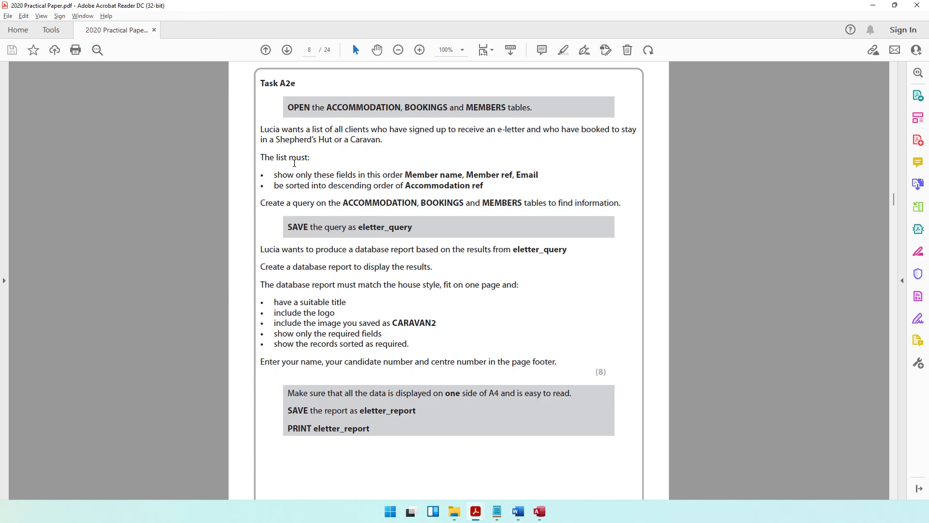